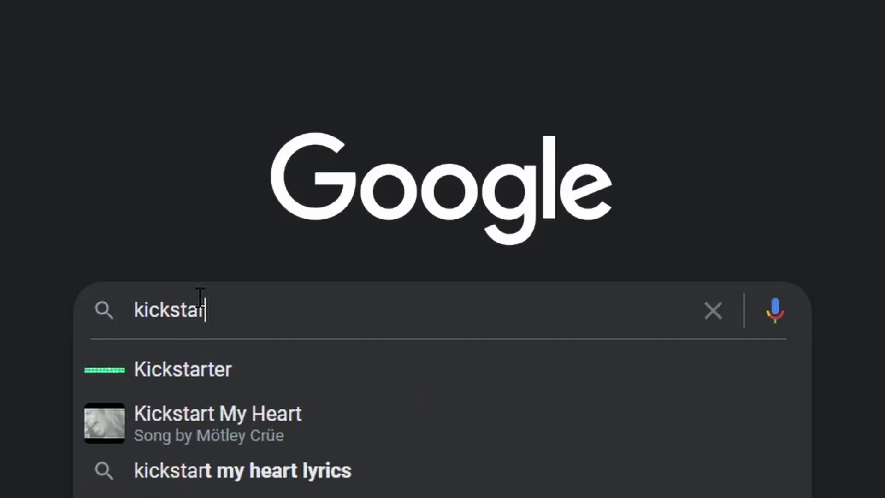
# - Go to the Kickstarter site and scroll down the Blood Rune project page
pyautogui.press('Return')
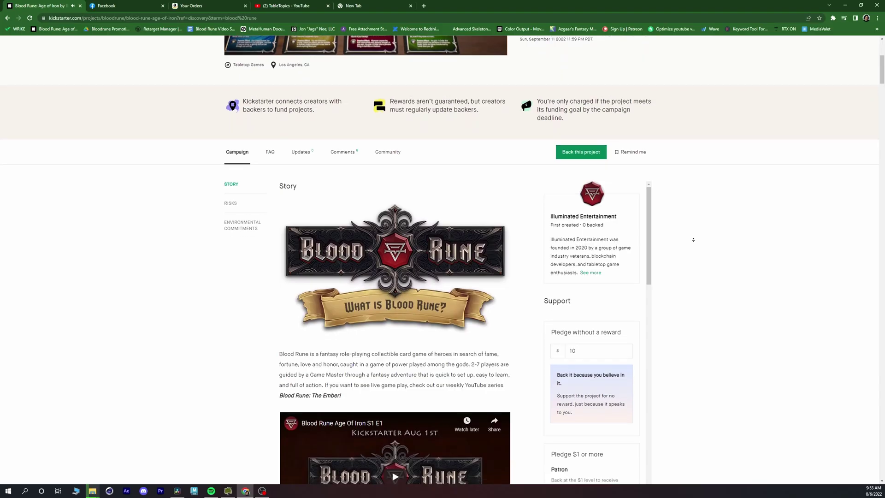
pyautogui.scroll(-3, 693, 240)
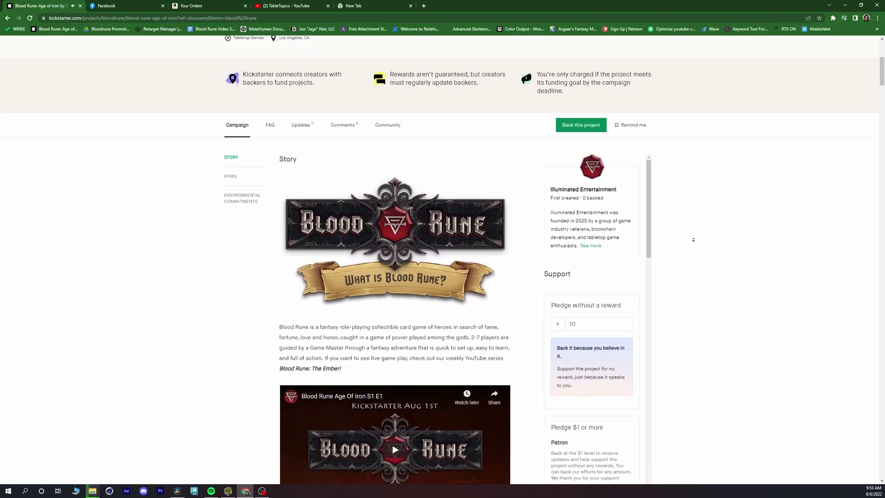
pyautogui.scroll(-3, 693, 240)
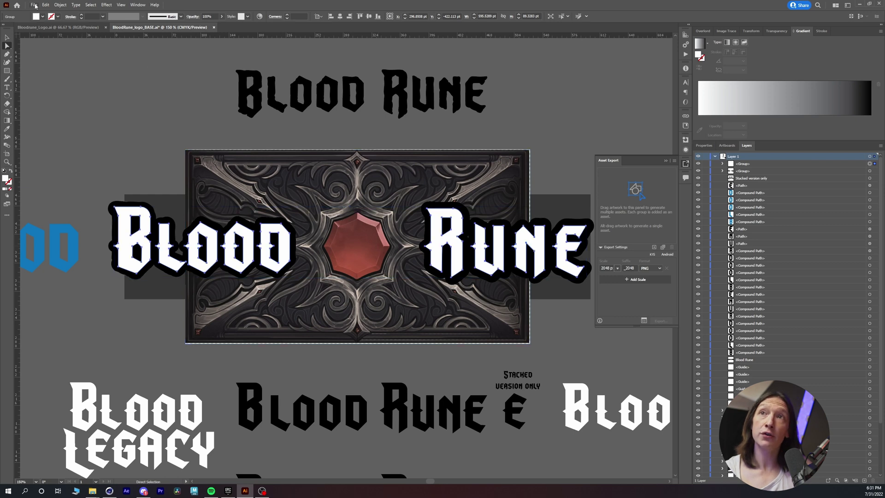
# - Open Illustrator's File menu from the BloodRune_logo_BASE.ai document
pyautogui.click(35, 5)
# - Create a new 1920×1080 document and paste the Blood Rune lettering onto the artboard
pyautogui.click(46, 13)
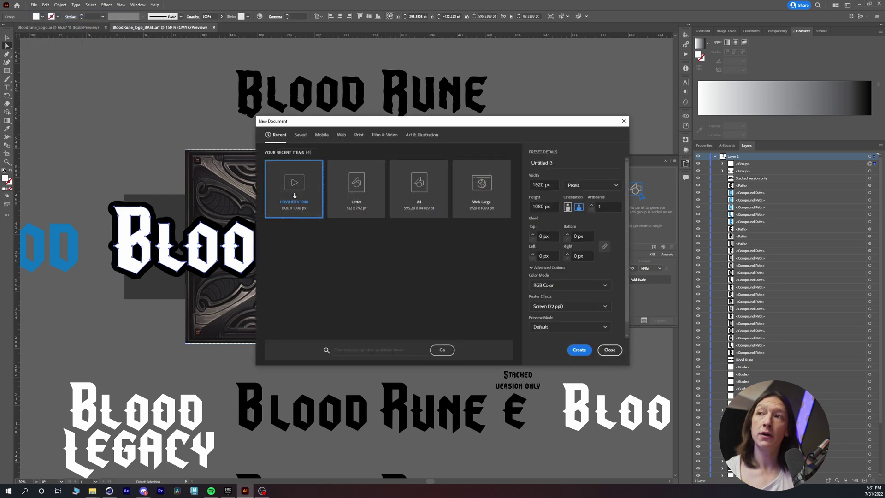
pyautogui.doubleClick(294, 196)
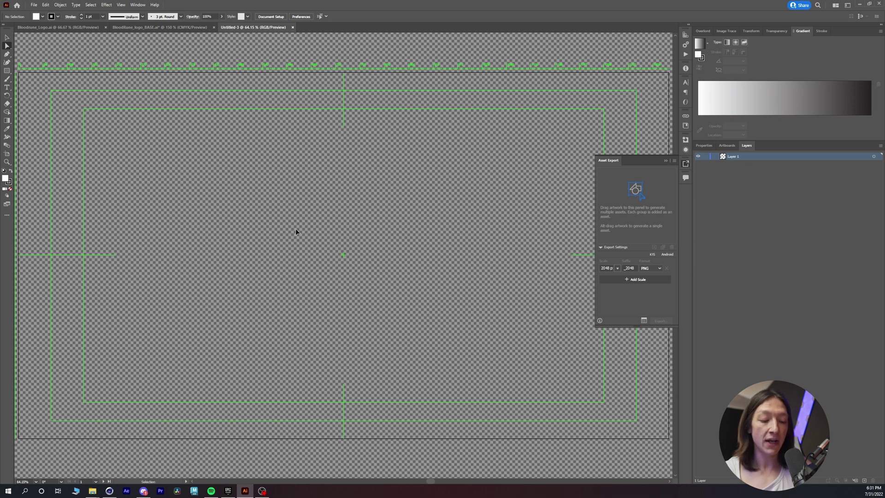
pyautogui.hotkey('ctrl', 'v')
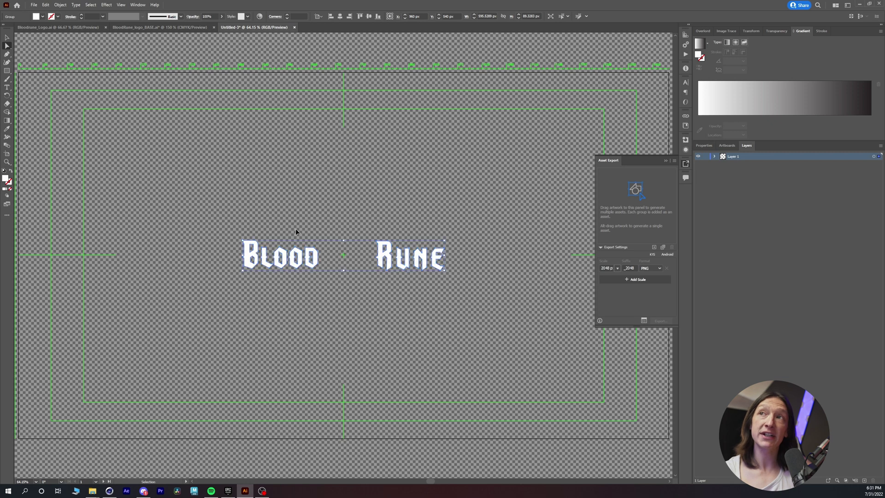
# - Save it locally as Bloodrune_Logo_Tutorial.ai, accepting the default save options
pyautogui.hotkey('ctrl', 's')
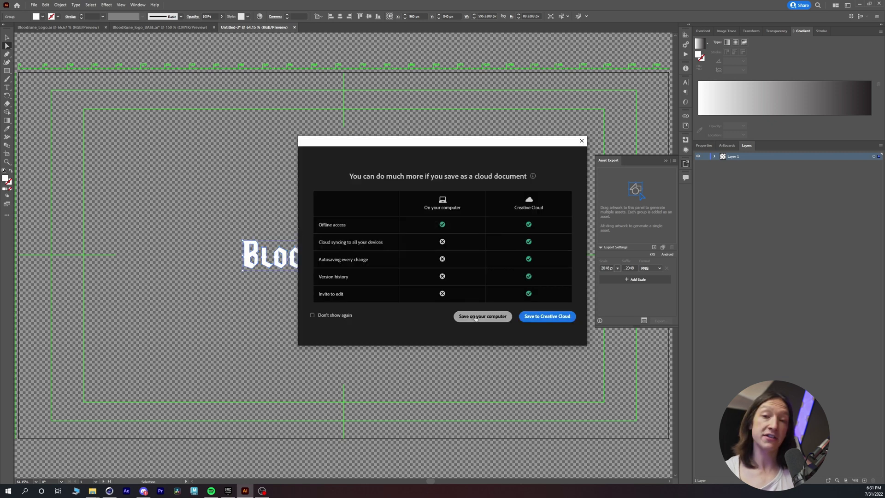
pyautogui.click(475, 318)
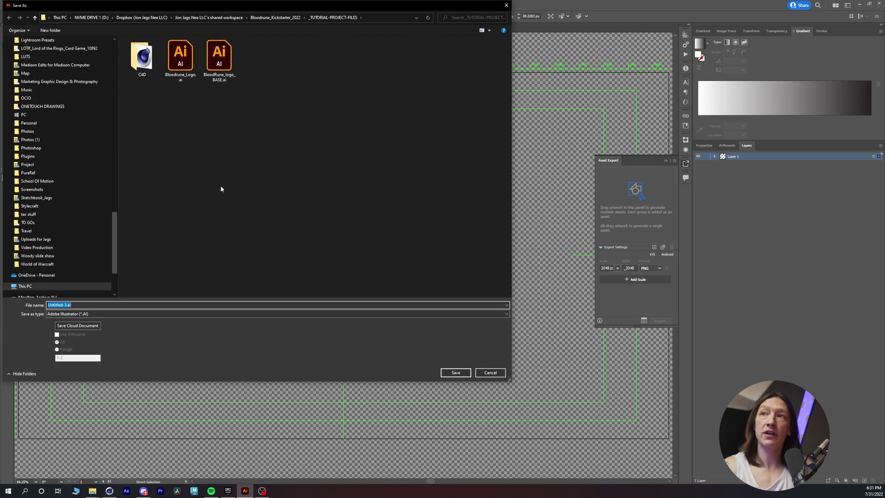
pyautogui.write('Bloodrune_')
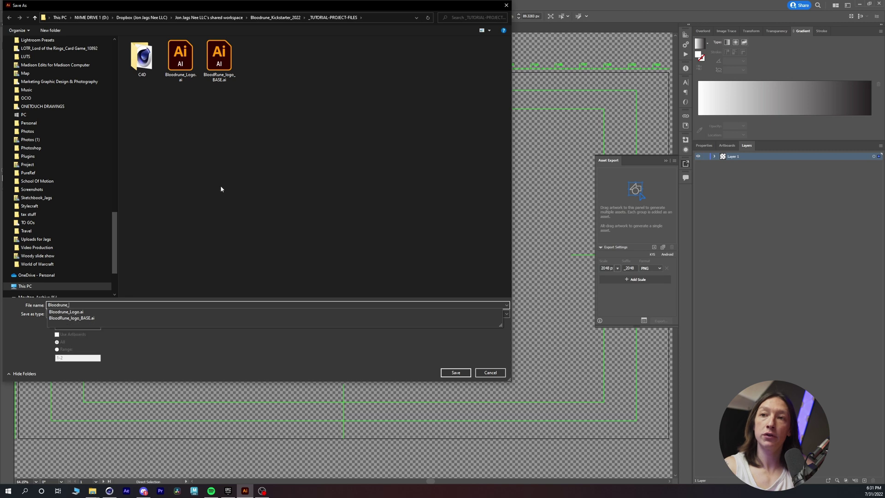
pyautogui.write('Logo_Tutorial')
pyautogui.press('Return')
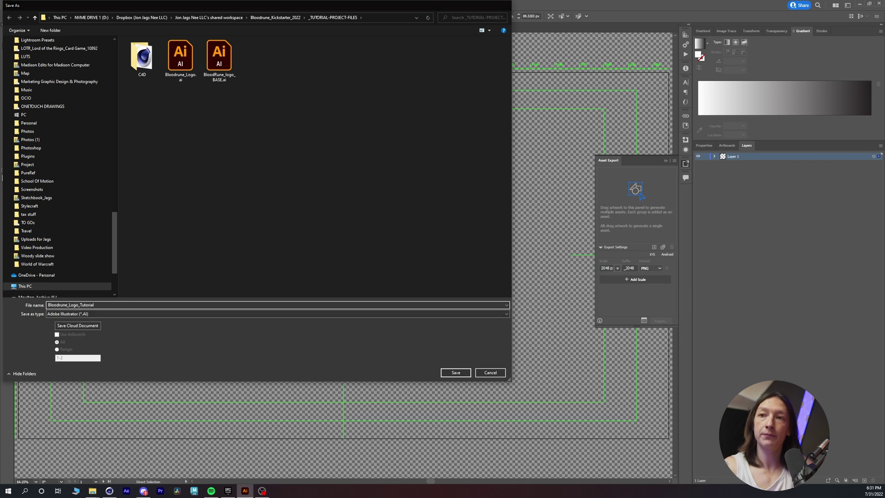
pyautogui.moveTo(418, 130); pyautogui.dragTo(372, 139)
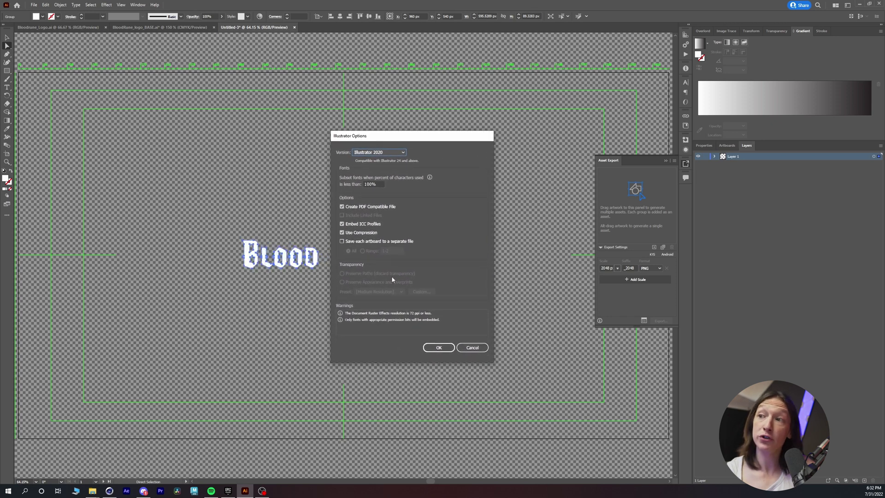
pyautogui.click(438, 348)
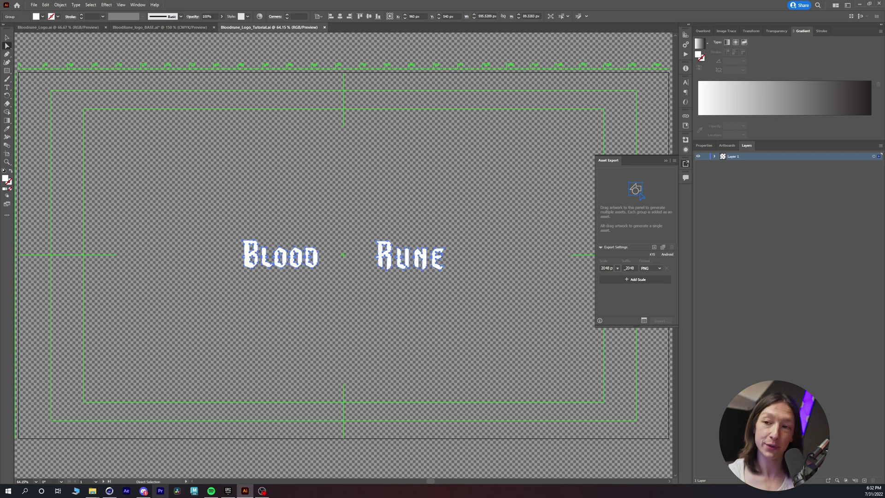
pyautogui.click(109, 491)
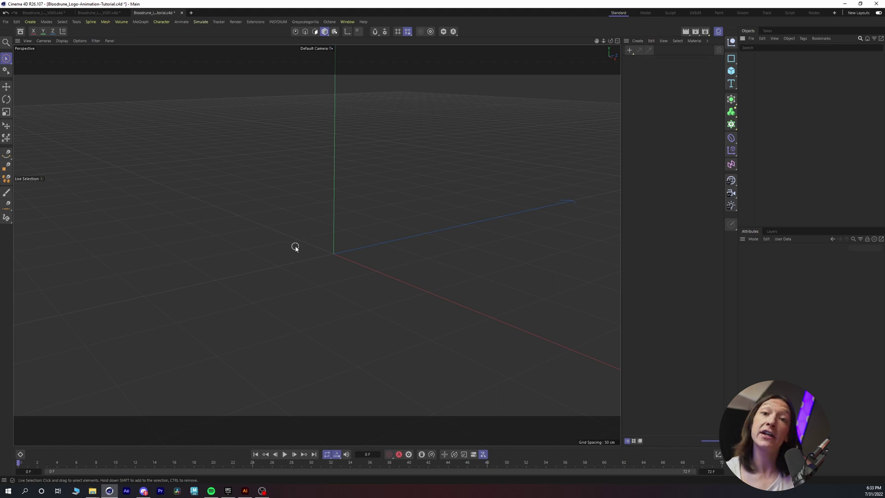
# - Set the project frame rate to 30 FPS in Project Settings
pyautogui.hotkey('ctrl', 'd')
pyautogui.click(779, 308)
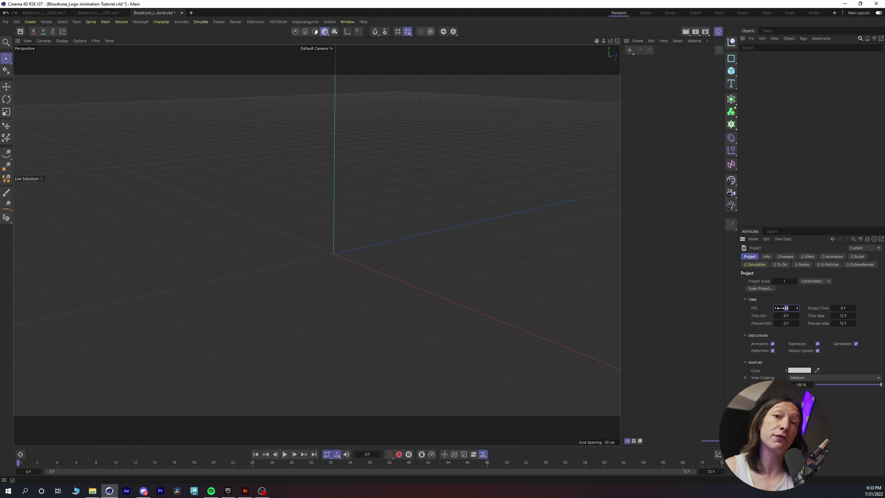
pyautogui.write('30')
pyautogui.press('Return')
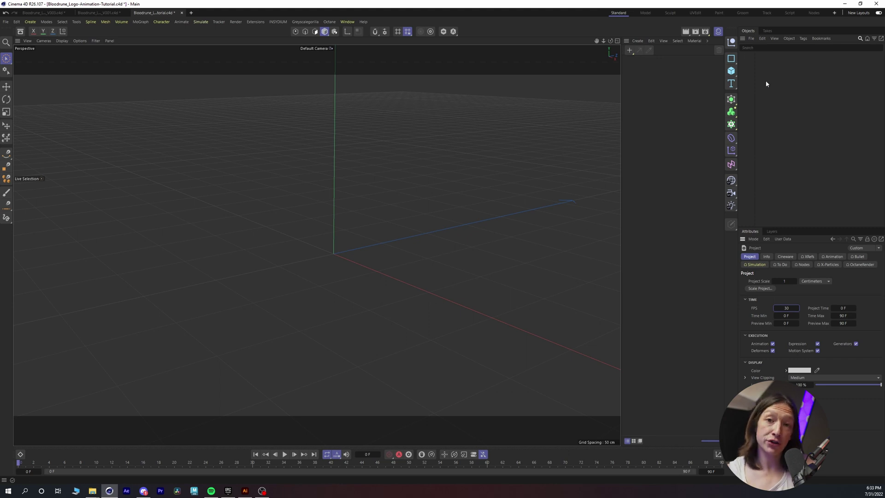
# - Merge Bloodrune_Logo_Tutorial.ai from _TUTORIAL-PROJECT-FILES into the scene with default import settings
pyautogui.click(751, 38)
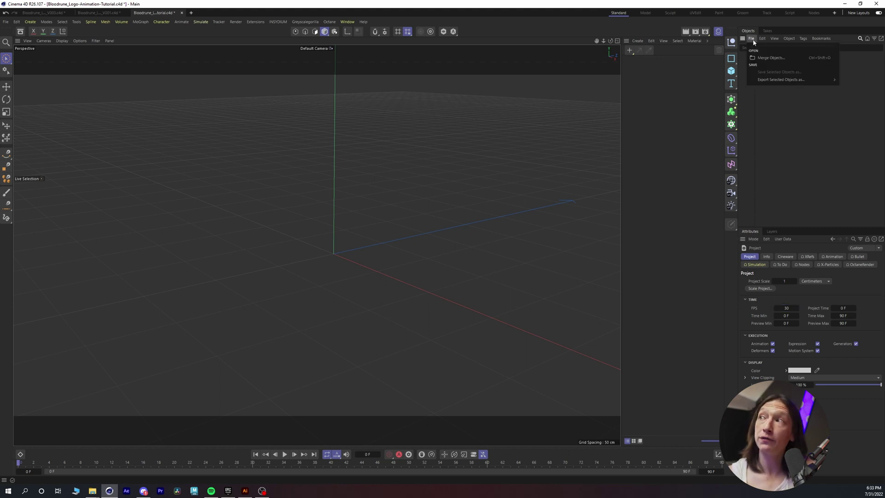
pyautogui.click(768, 59)
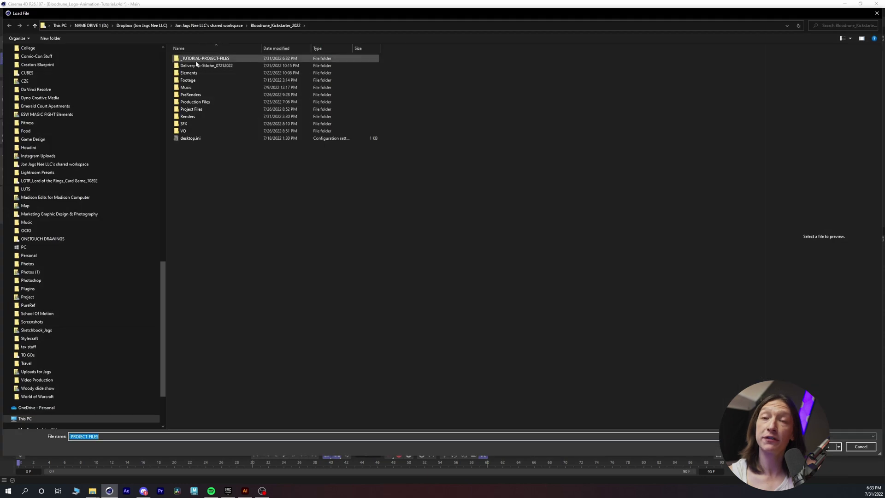
pyautogui.doubleClick(198, 59)
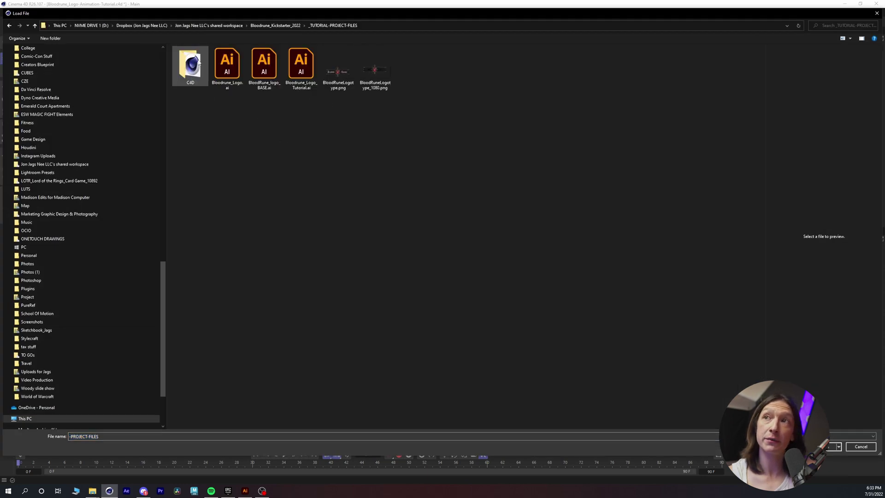
pyautogui.doubleClick(302, 72)
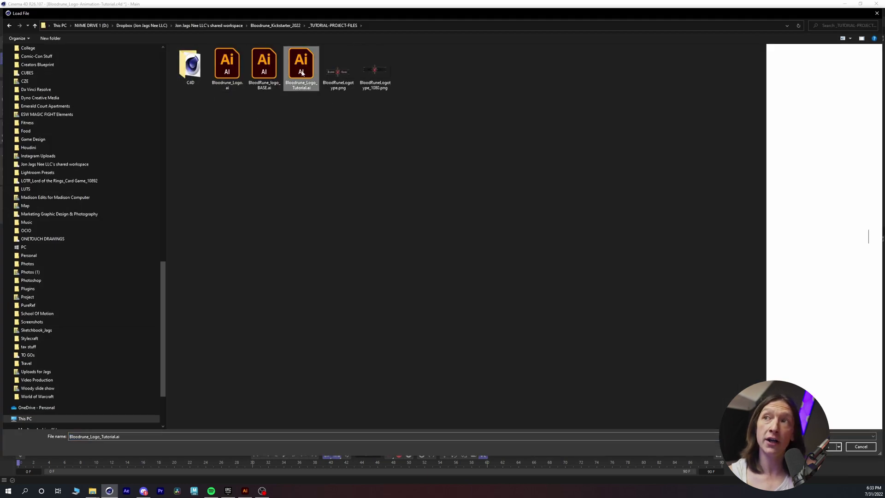
pyautogui.moveTo(276, 22); pyautogui.dragTo(236, 145)
pyautogui.click(250, 243)
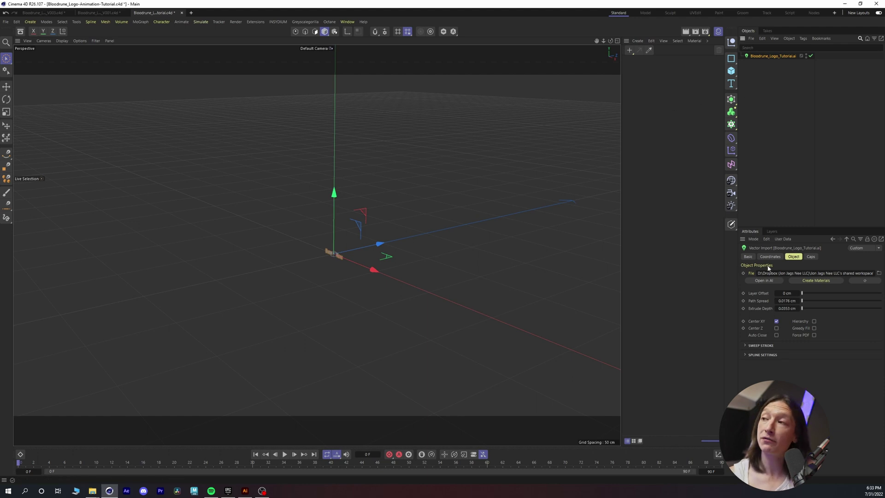
# - Enable Hierarchy on the Vector Import, then expand Null and Layer 1 to reveal the Fill objects
pyautogui.click(814, 321)
pyautogui.click(746, 63)
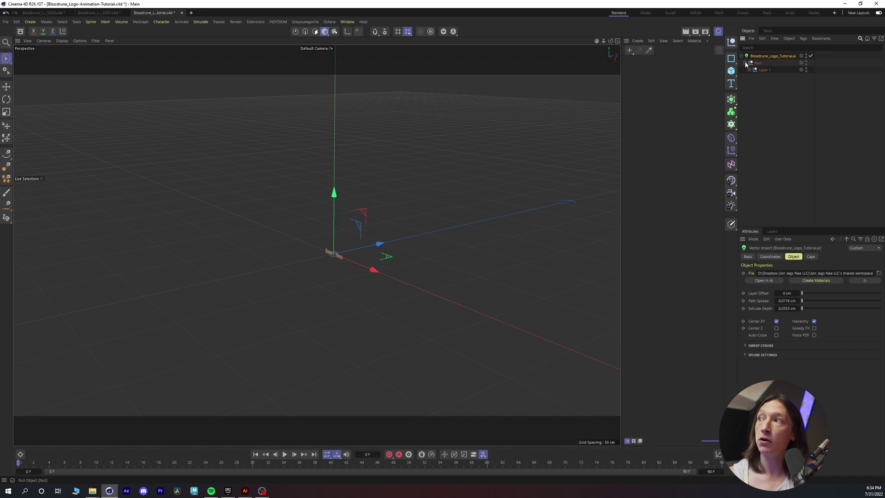
pyautogui.click(749, 70)
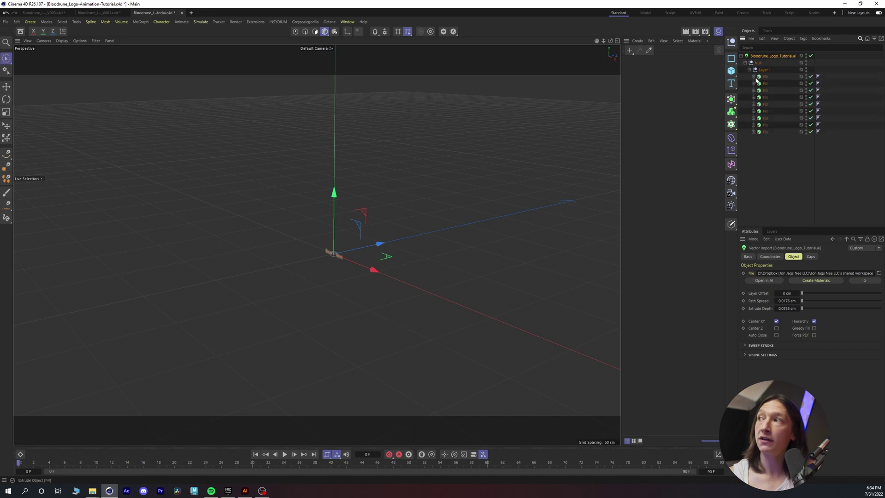
pyautogui.click(753, 104)
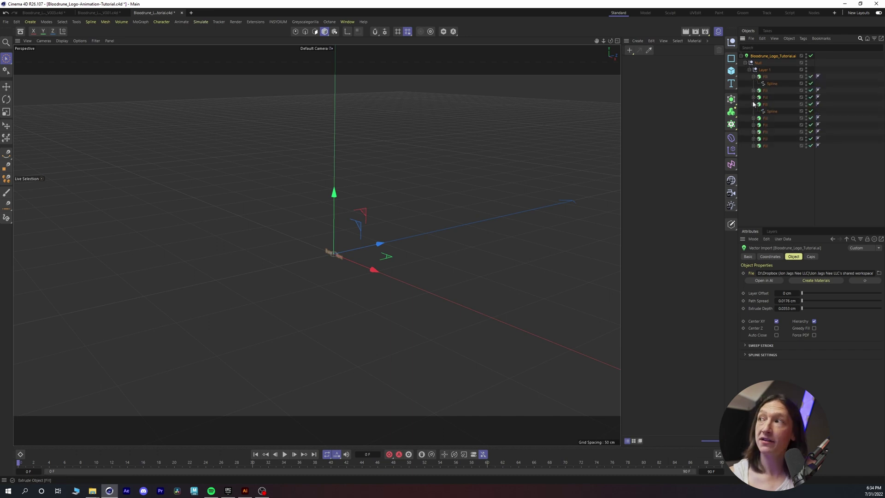
pyautogui.click(753, 105)
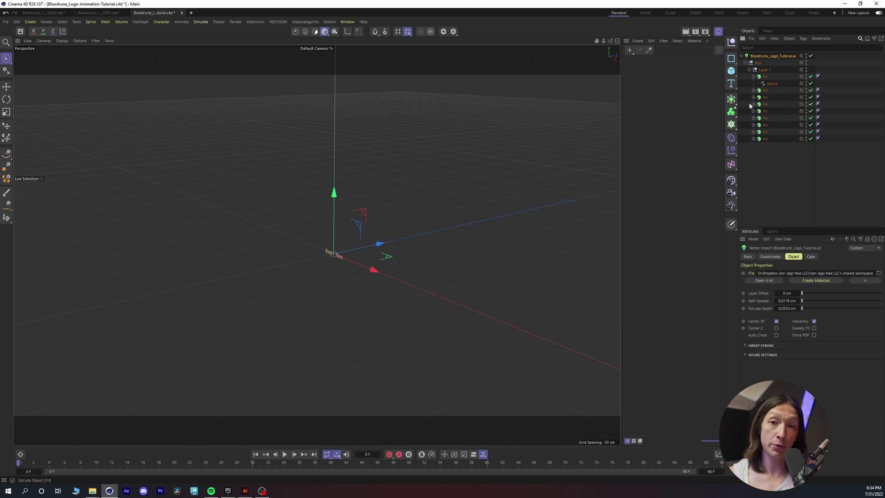
pyautogui.click(766, 148)
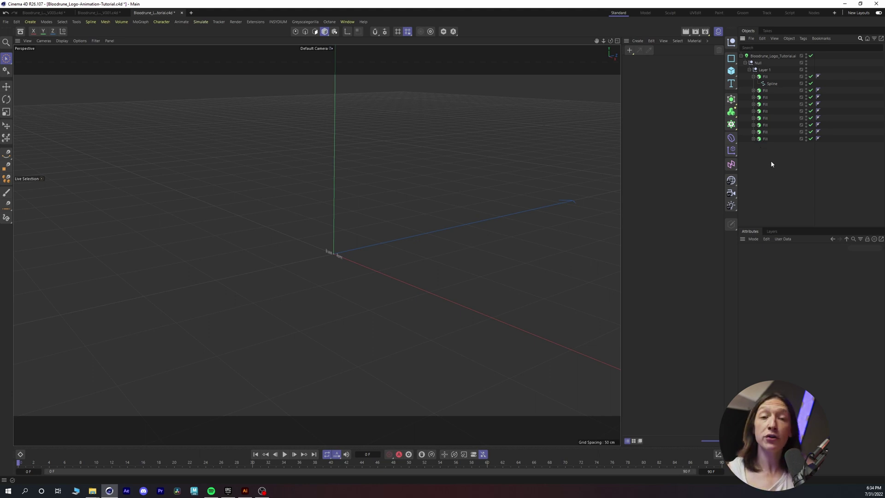
pyautogui.click(779, 47)
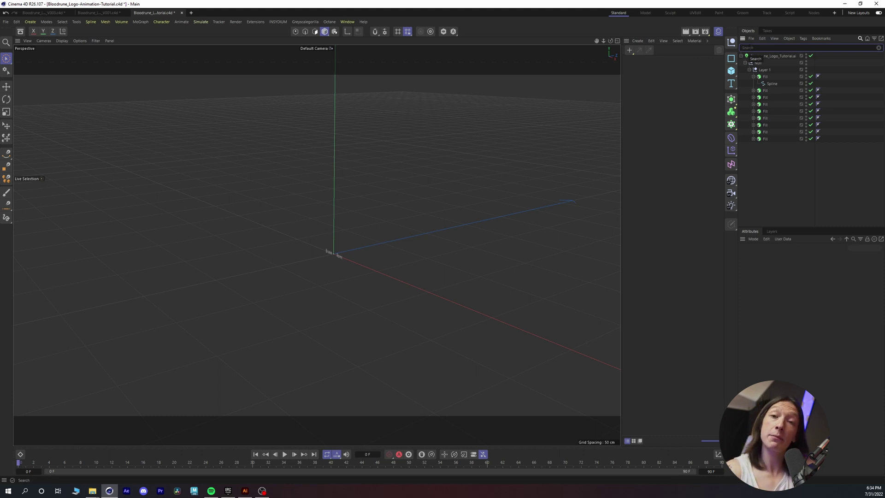
# - Filter the object list for 'spline' and copy the nine Splines out of their Fill objects
pyautogui.write('spline')
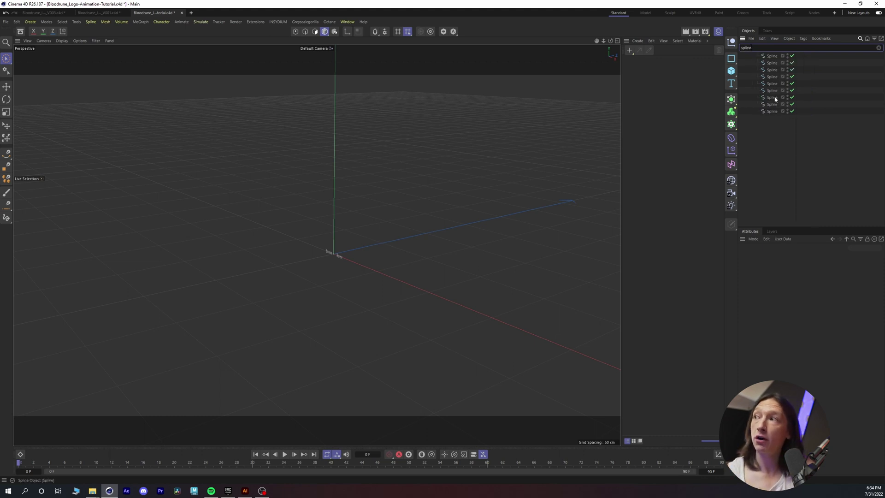
pyautogui.click(771, 112)
pyautogui.keyDown('shift'); pyautogui.click(772, 56); pyautogui.keyUp('shift')
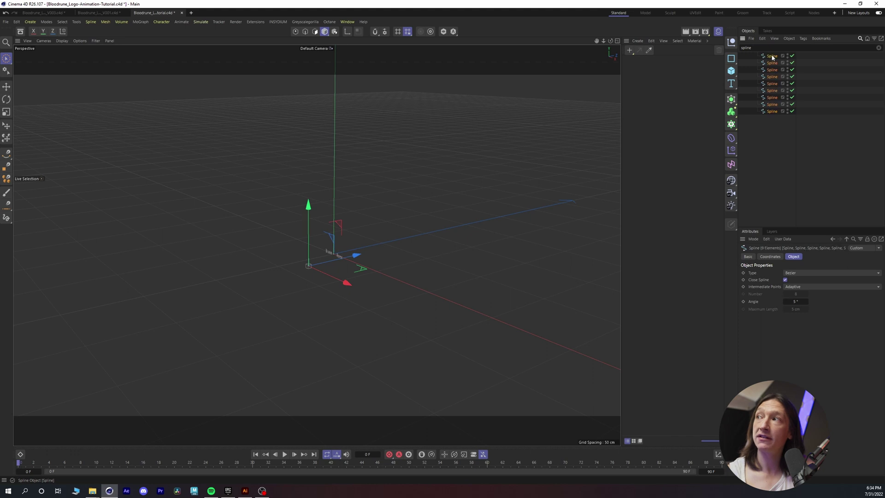
pyautogui.keyDown('ctrl'); pyautogui.moveTo(773, 57); pyautogui.dragTo(747, 69); pyautogui.keyUp('ctrl')
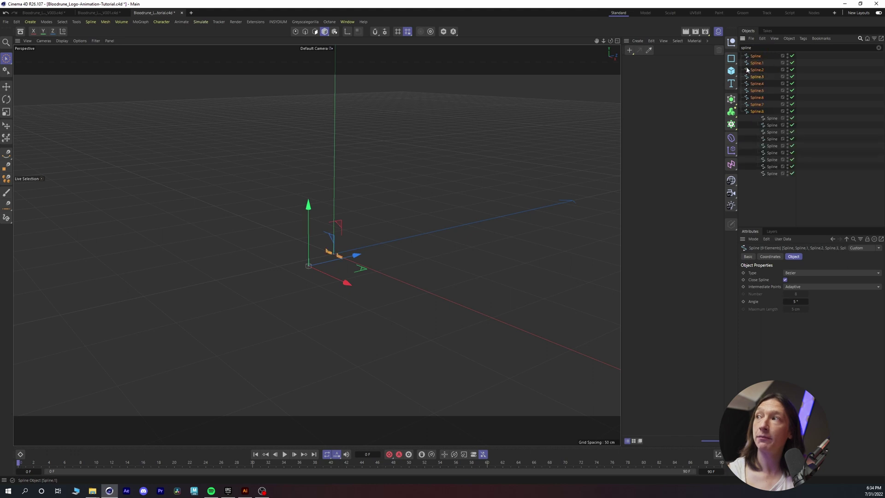
pyautogui.click(878, 47)
# - Make the imported logo object editable and rename its empty null OLD HOLDER
pyautogui.click(762, 118)
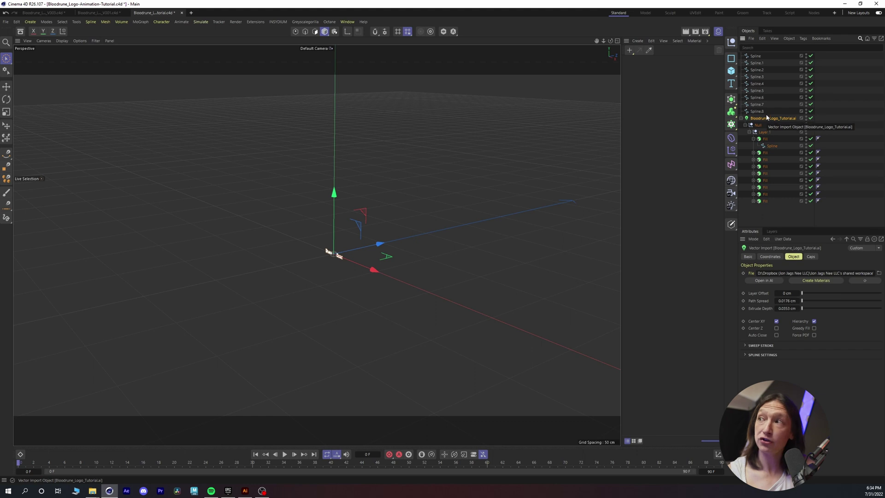
pyautogui.press('c')
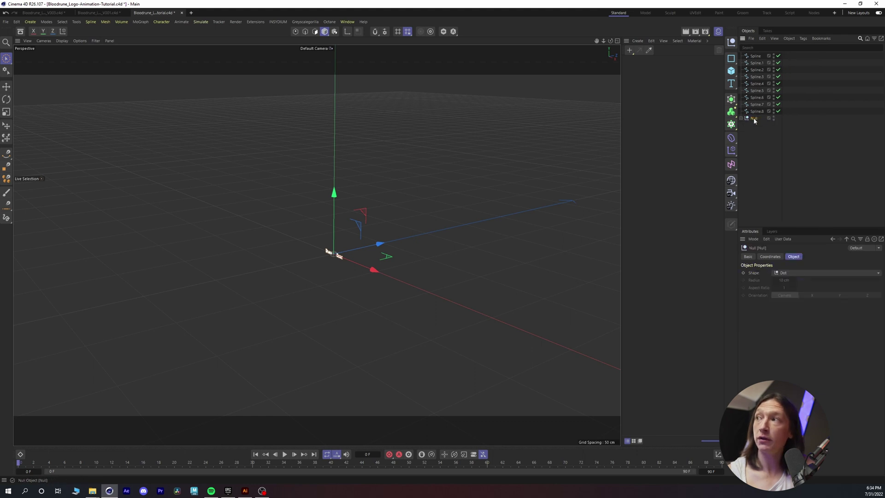
pyautogui.doubleClick(754, 119)
pyautogui.write('O HOLE')
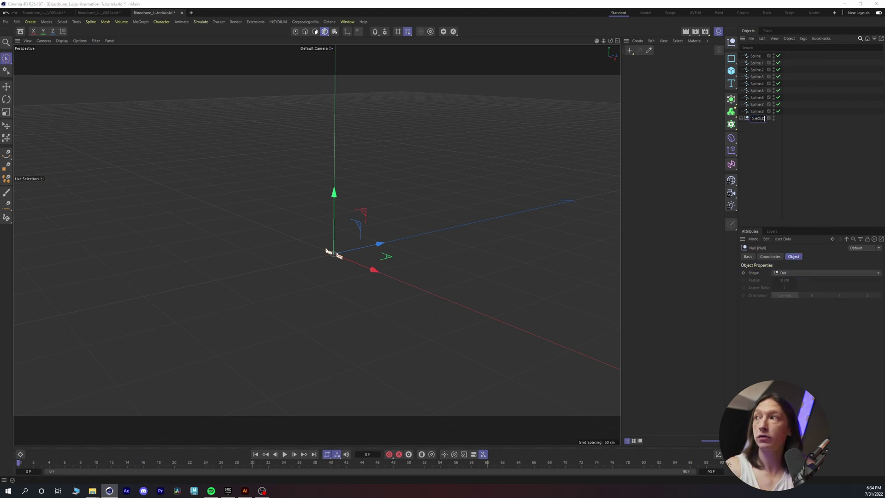
pyautogui.press('Return')
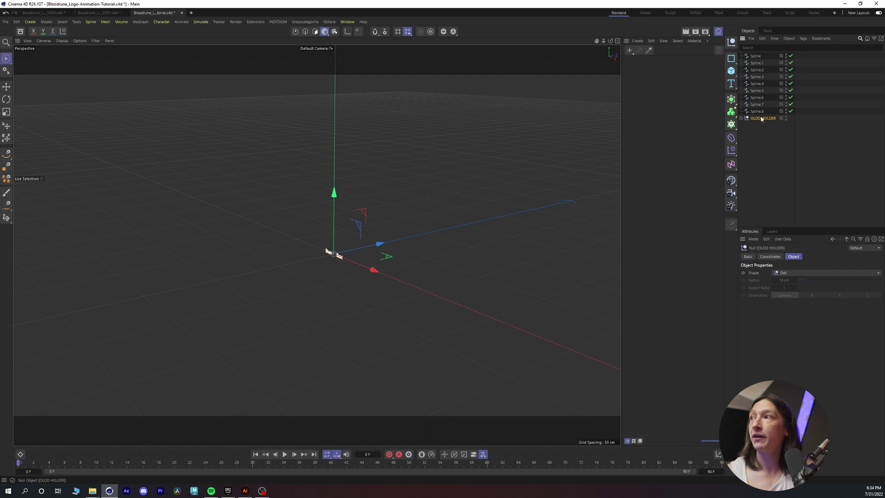
pyautogui.doubleClick(761, 119)
pyautogui.click(760, 119)
pyautogui.press('BackSpace')
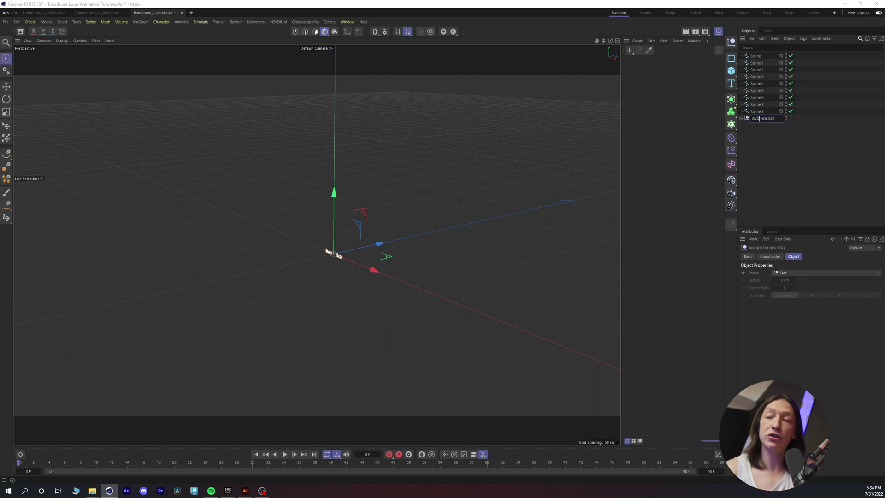
pyautogui.press('Return')
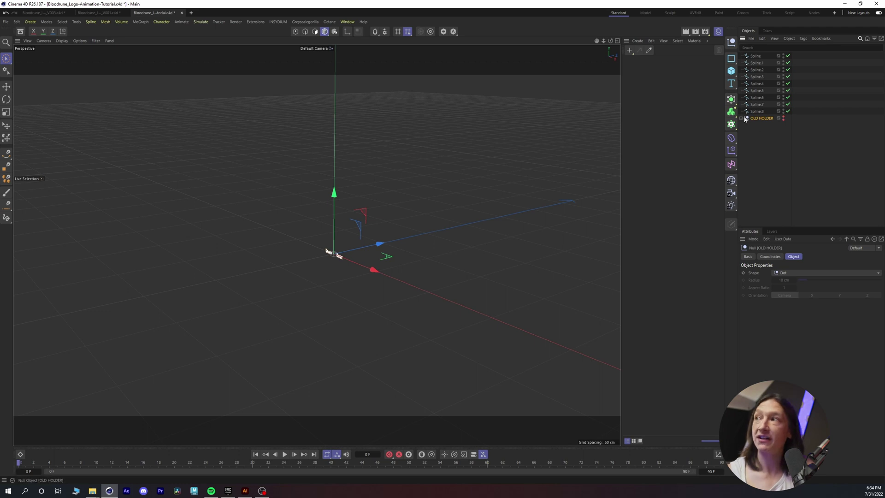
pyautogui.click(756, 111)
# - Center each of the nine letter splines' axes on its points using Axis Center
pyautogui.scroll(10, 326, 260)
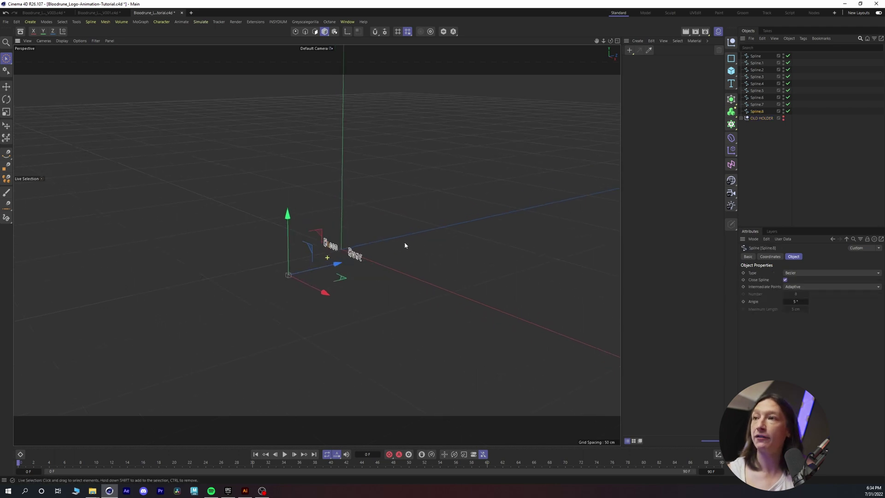
pyautogui.keyDown('alt'); pyautogui.moveTo(501, 212); pyautogui.dragTo(300, 217, button='middle'); pyautogui.keyUp('alt')
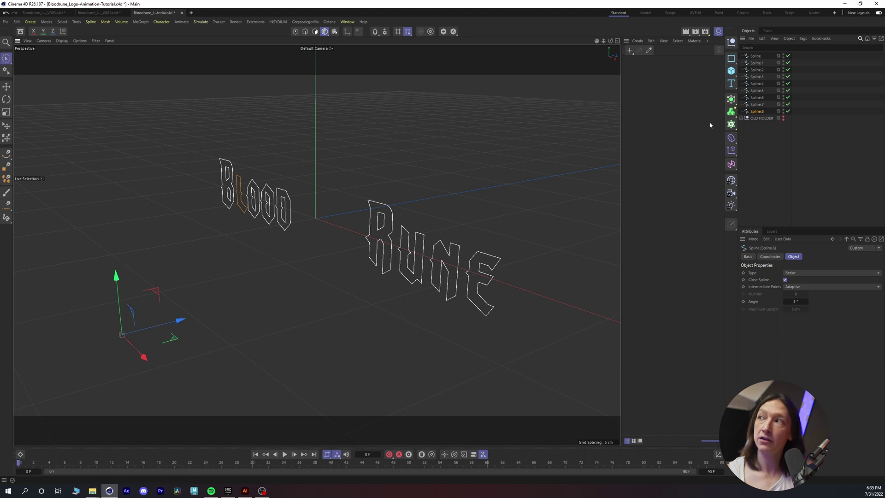
pyautogui.keyDown('shift'); pyautogui.click(756, 56); pyautogui.keyUp('shift')
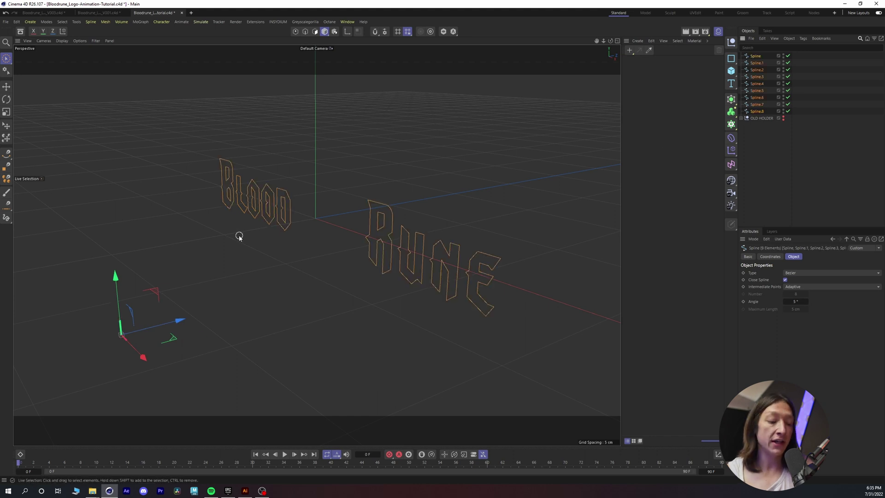
pyautogui.hotkey('shift', 'c')
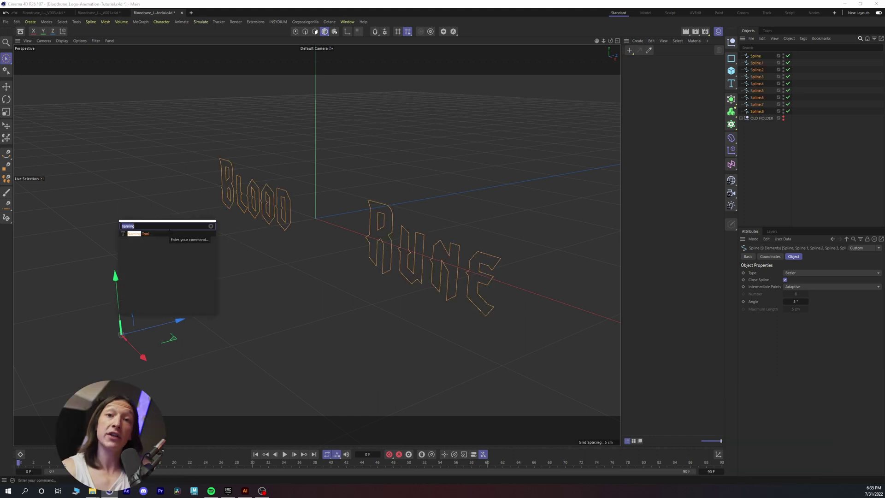
pyautogui.write('AXIS')
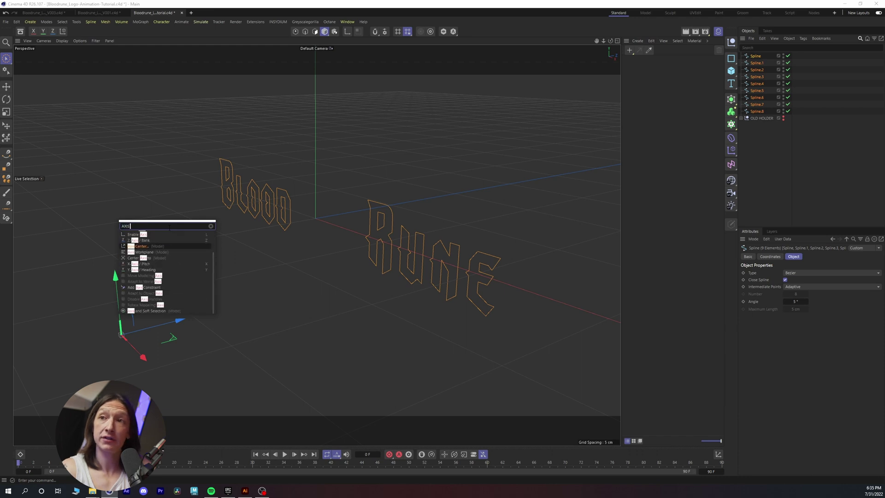
pyautogui.press('Return')
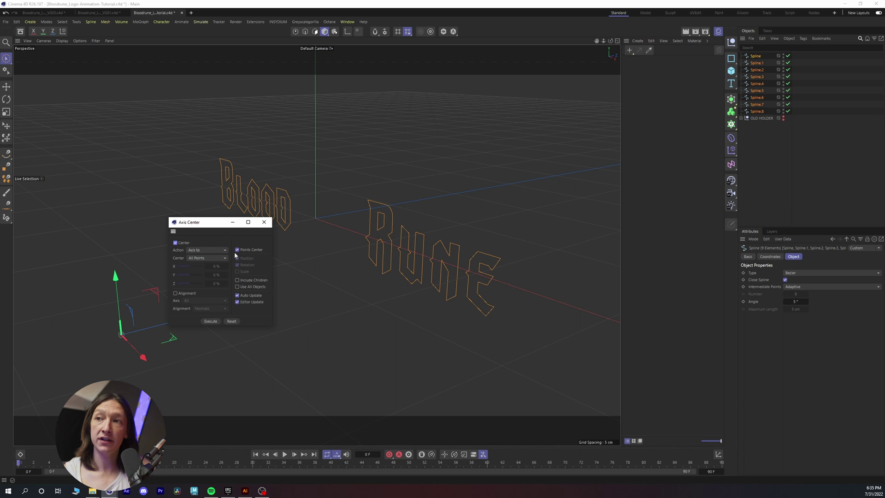
pyautogui.click(211, 321)
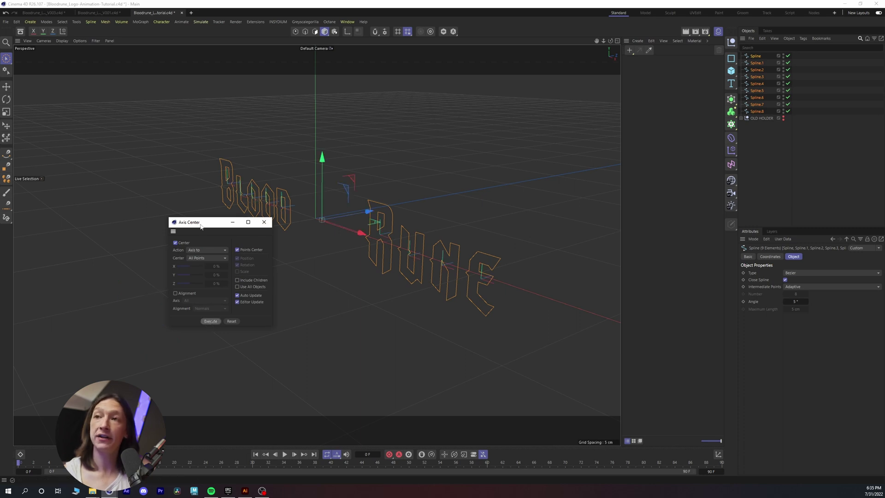
pyautogui.moveTo(201, 226); pyautogui.dragTo(164, 226)
pyautogui.click(228, 222)
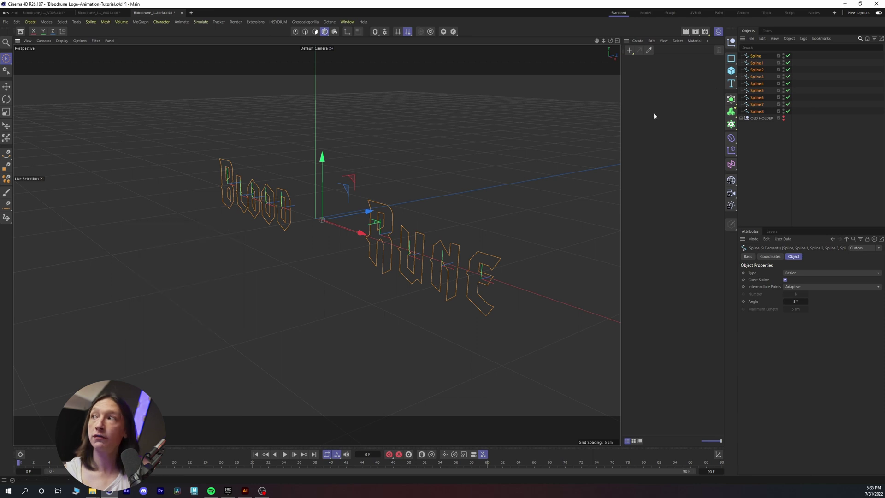
# - Check individual letters' new axes, then select the five BLOOD splines, Spline.4 through Spline.8
pyautogui.click(757, 83)
pyautogui.click(757, 104)
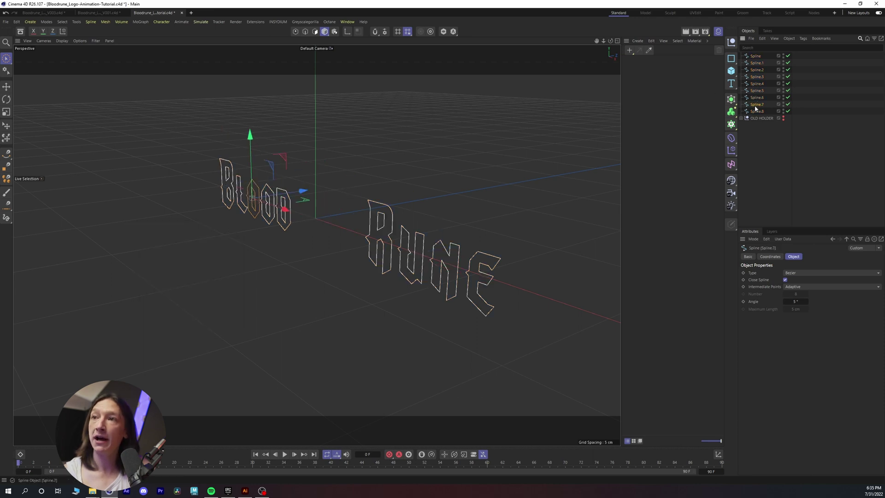
pyautogui.click(757, 111)
pyautogui.click(756, 98)
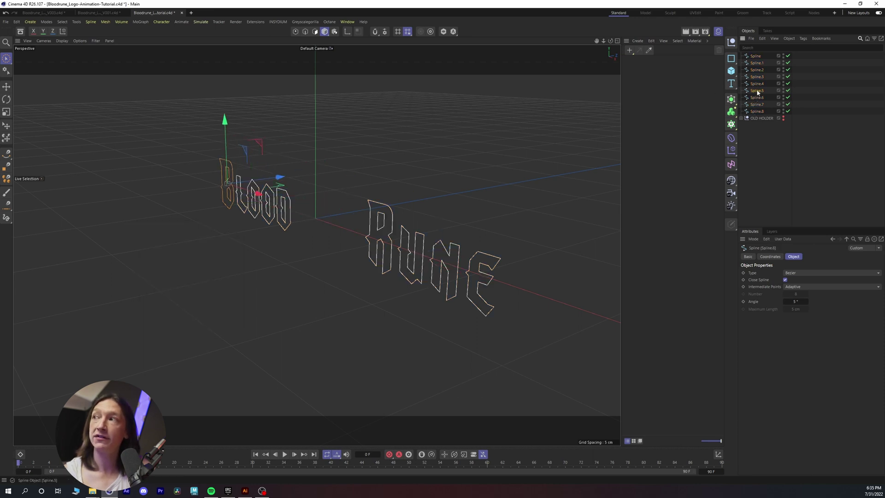
pyautogui.click(757, 90)
pyautogui.click(757, 84)
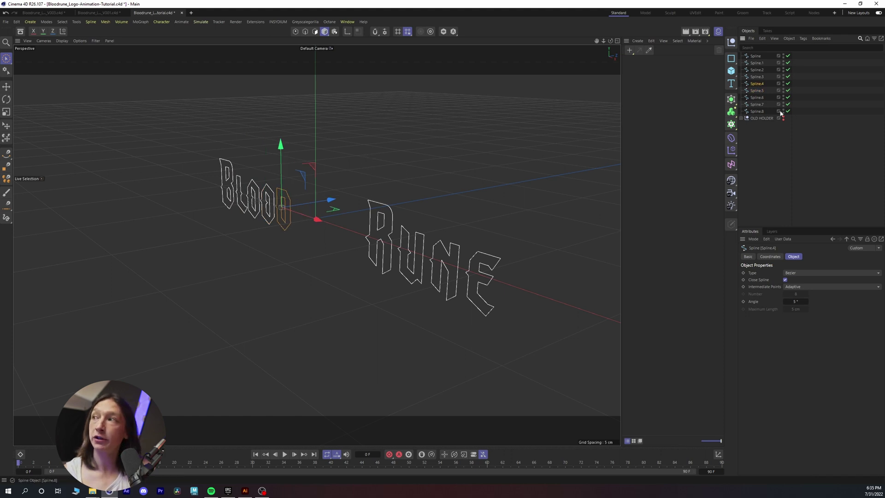
pyautogui.keyDown('shift'); pyautogui.click(758, 111); pyautogui.keyUp('shift')
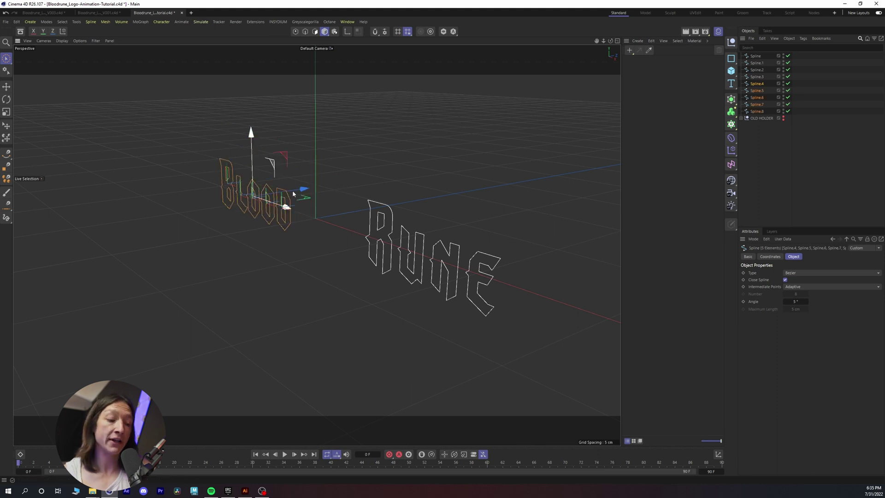
# - Rename the five BLOOD splines from Spline to Blood with the Naming Tool
pyautogui.hotkey('shift', 'c')
pyautogui.press('Return')
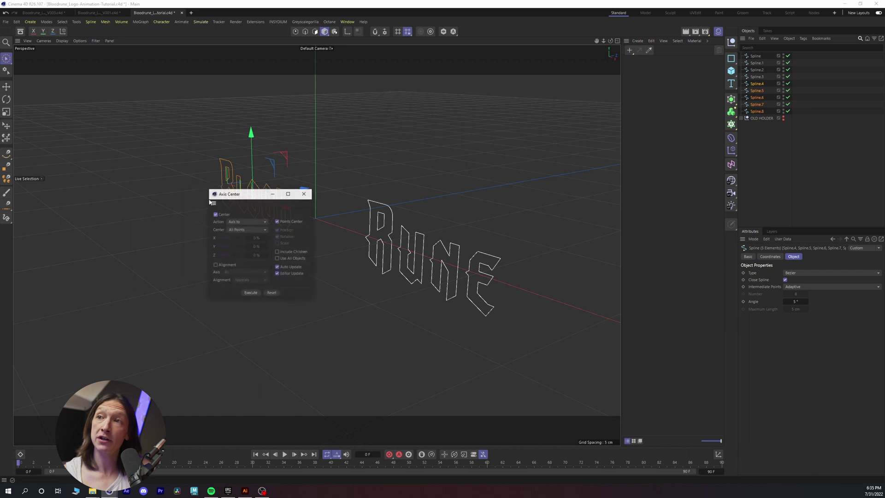
pyautogui.click(305, 194)
pyautogui.hotkey('shift', 'c')
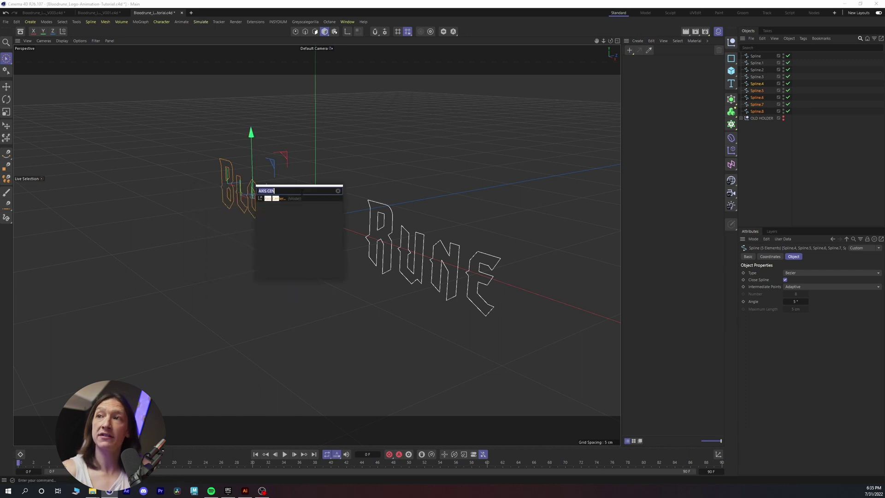
pyautogui.write('NAMING')
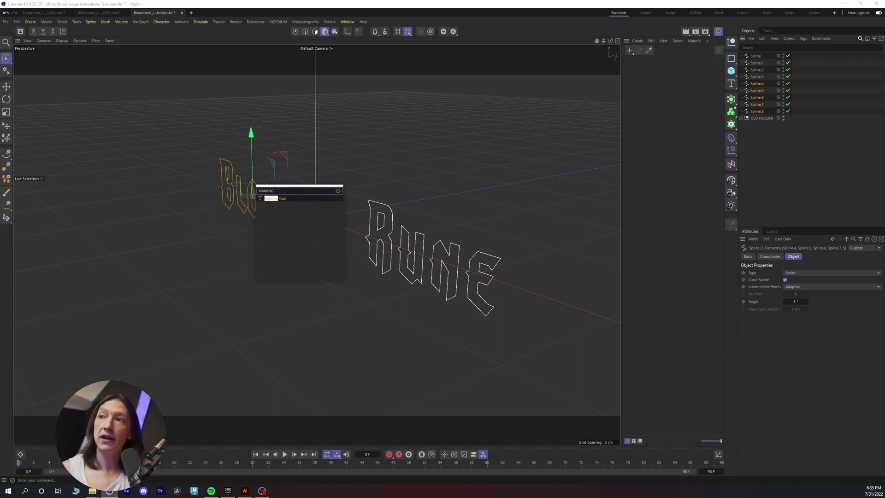
pyautogui.press('Return')
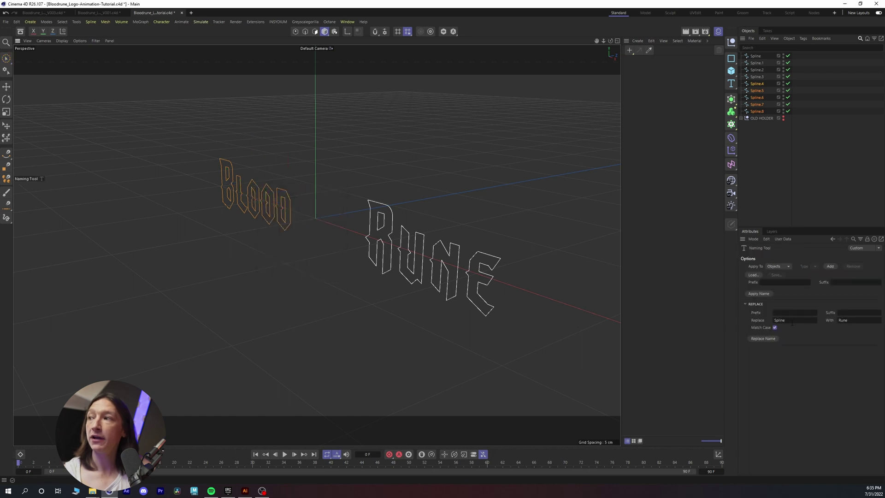
pyautogui.click(794, 319)
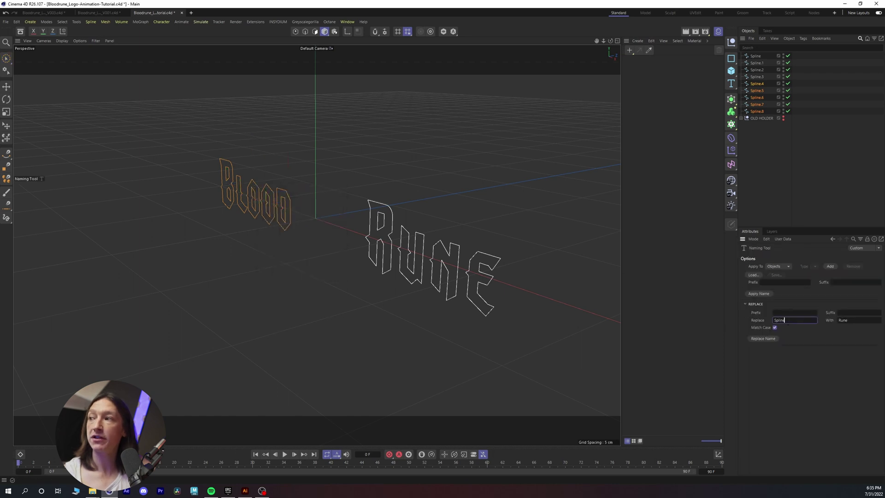
pyautogui.press('Tab')
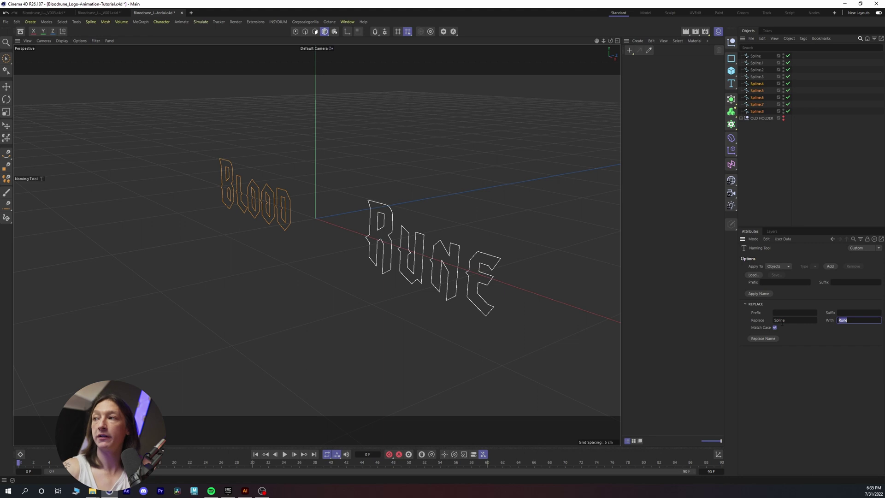
pyautogui.write('Blood')
pyautogui.press('BackSpace')
pyautogui.press('BackSpace')
pyautogui.press('BackSpace')
pyautogui.press('BackSpace')
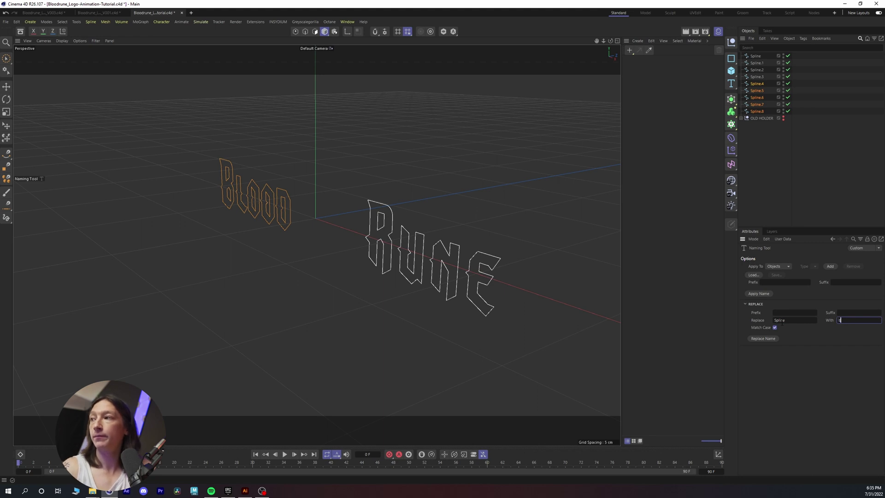
pyautogui.write('lood')
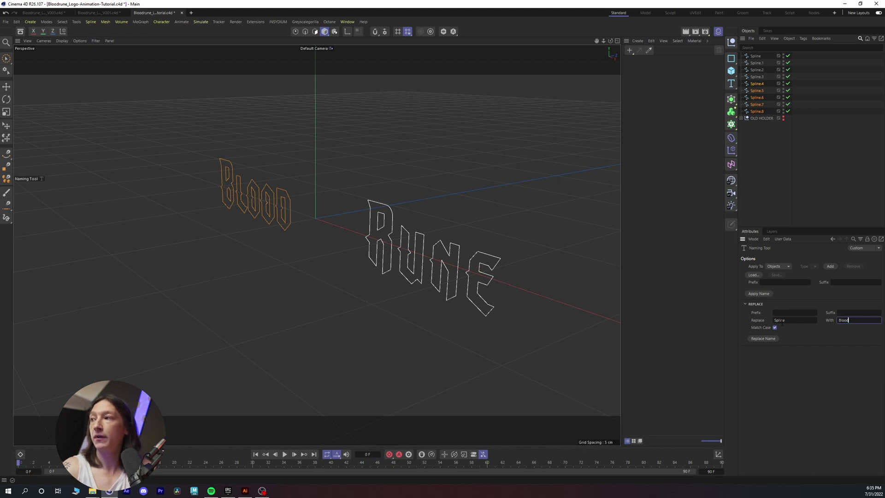
pyautogui.click(764, 339)
# - Select the four RUNE splines and rename them from Spline to Rune, then deselect
pyautogui.click(758, 77)
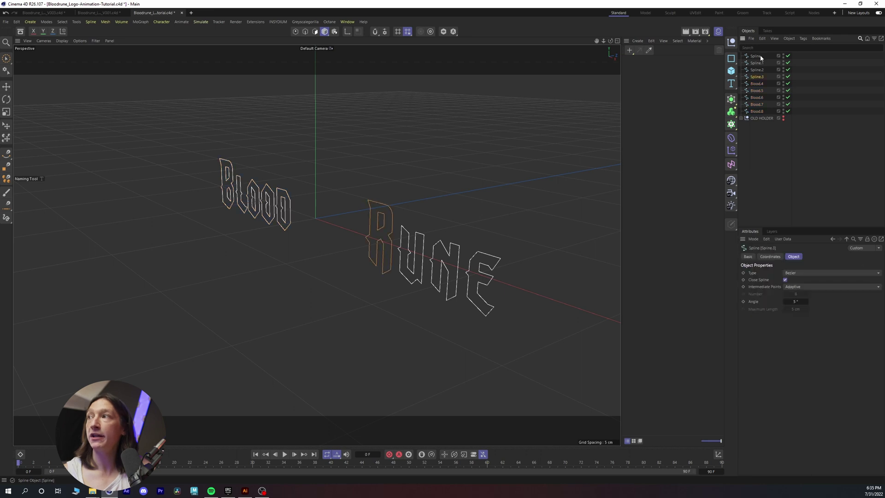
pyautogui.keyDown('shift'); pyautogui.click(761, 57); pyautogui.keyUp('shift')
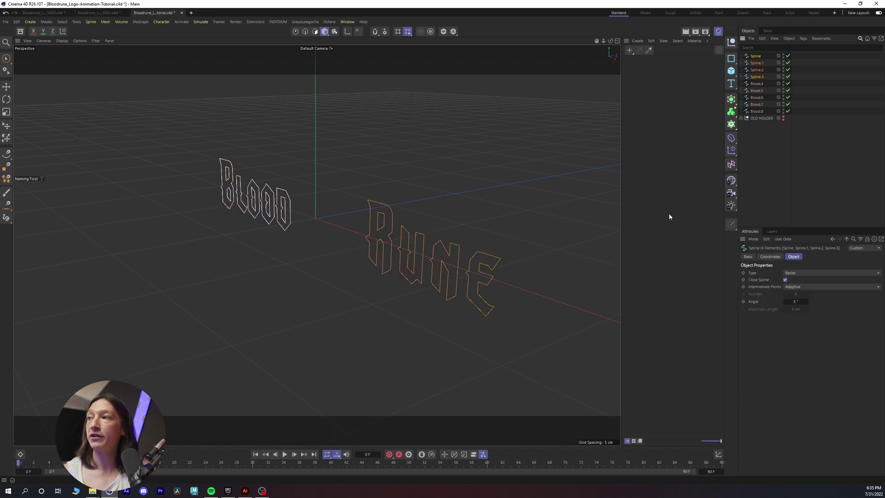
pyautogui.hotkey('shift', 'c')
pyautogui.press('Return')
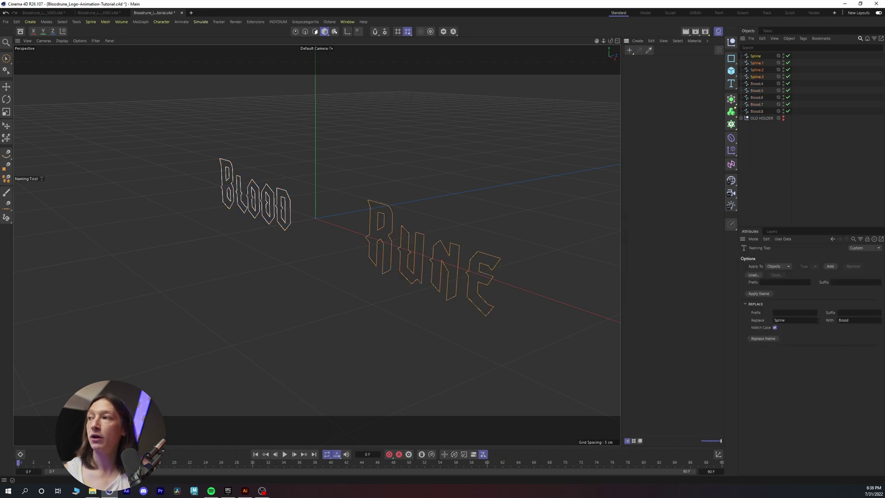
pyautogui.doubleClick(843, 320)
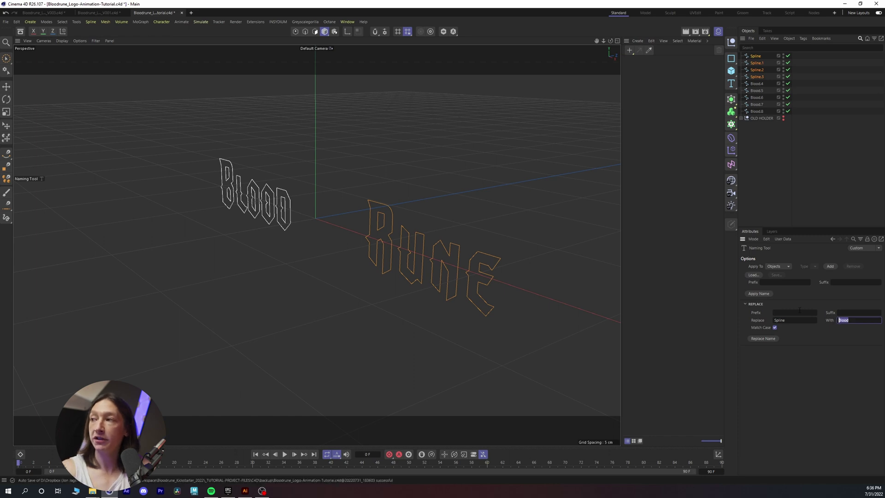
pyautogui.write('Rune')
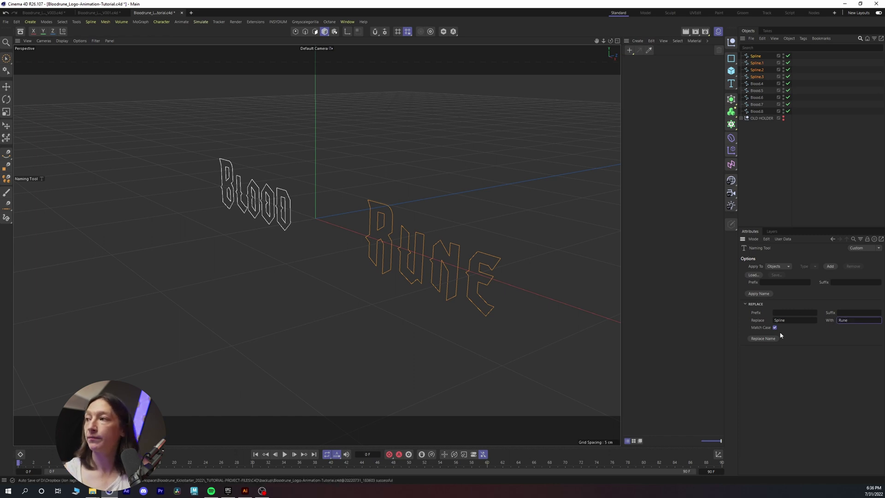
pyautogui.click(767, 340)
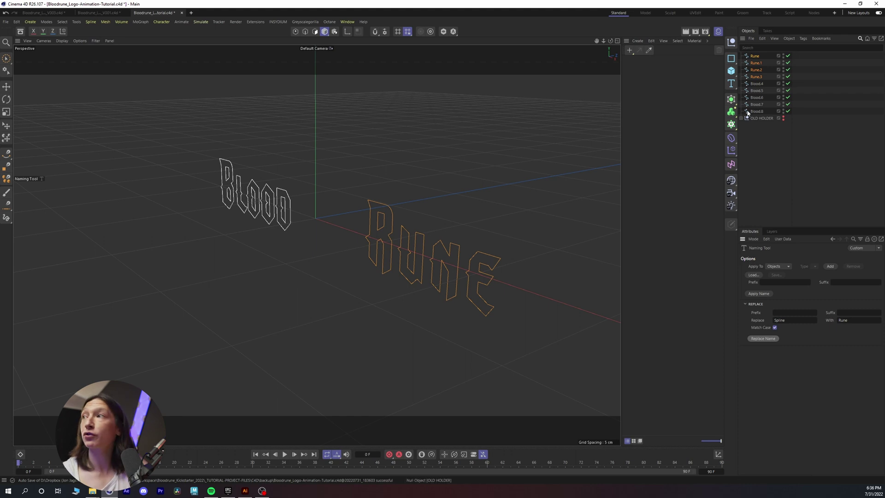
pyautogui.click(763, 149)
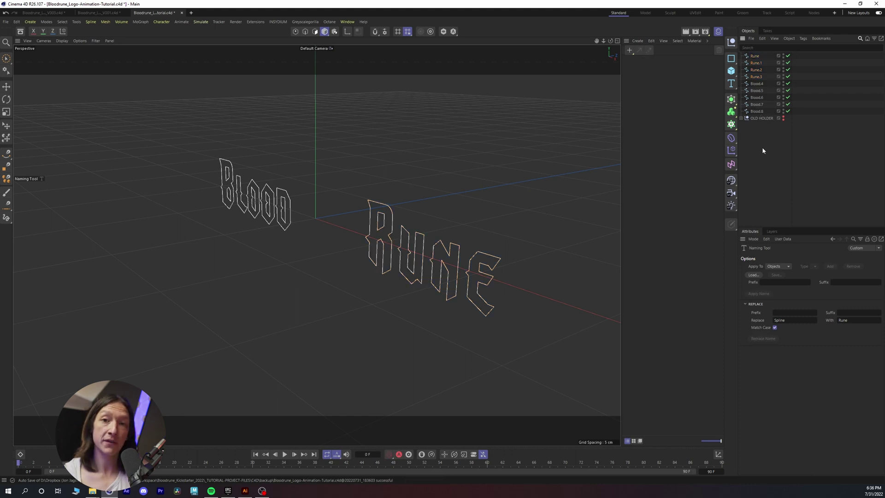
# - Add an Extrude, move splines Rune through Blood.8 into it, and turn on Hierarchical
pyautogui.click(731, 99)
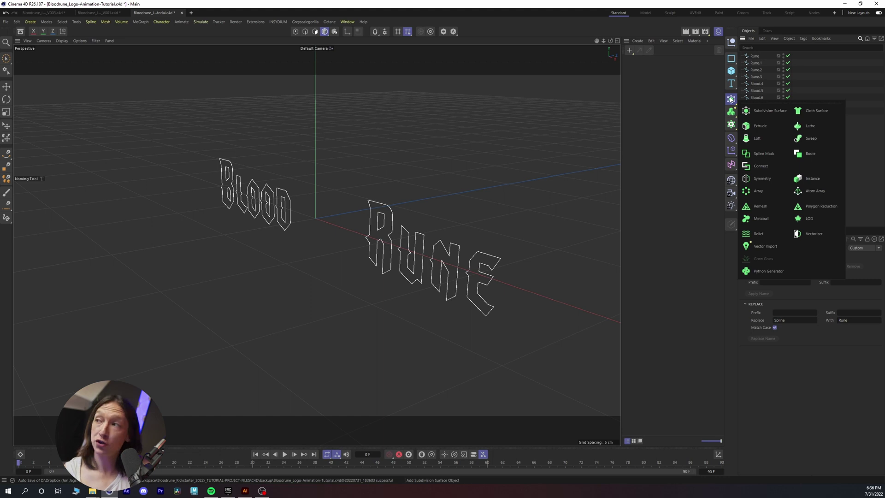
pyautogui.click(755, 127)
pyautogui.click(754, 63)
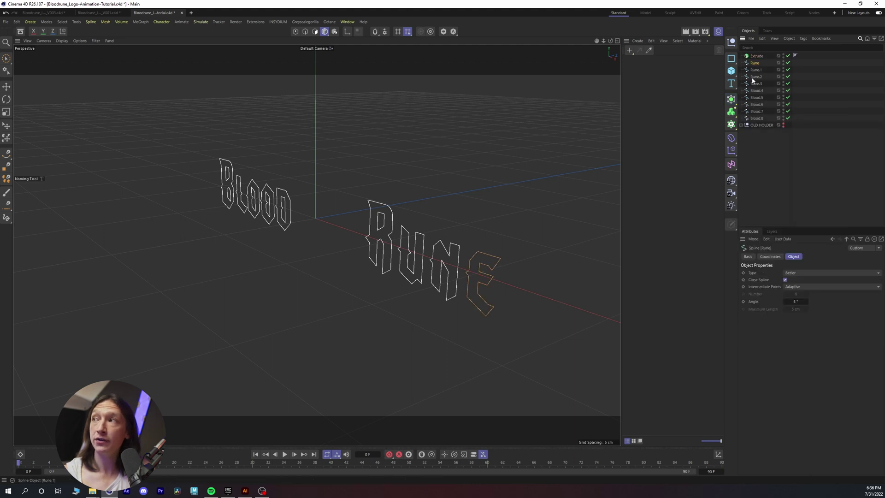
pyautogui.keyDown('shift'); pyautogui.click(754, 118); pyautogui.keyUp('shift')
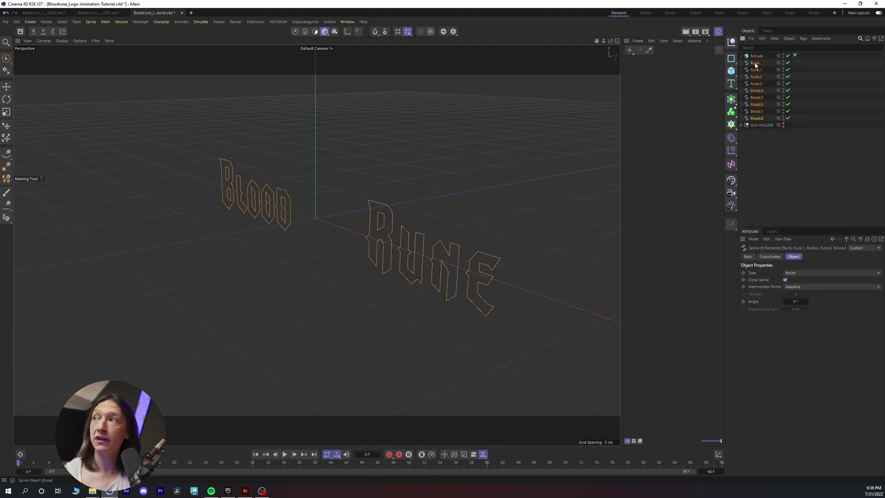
pyautogui.moveTo(755, 62); pyautogui.dragTo(760, 55)
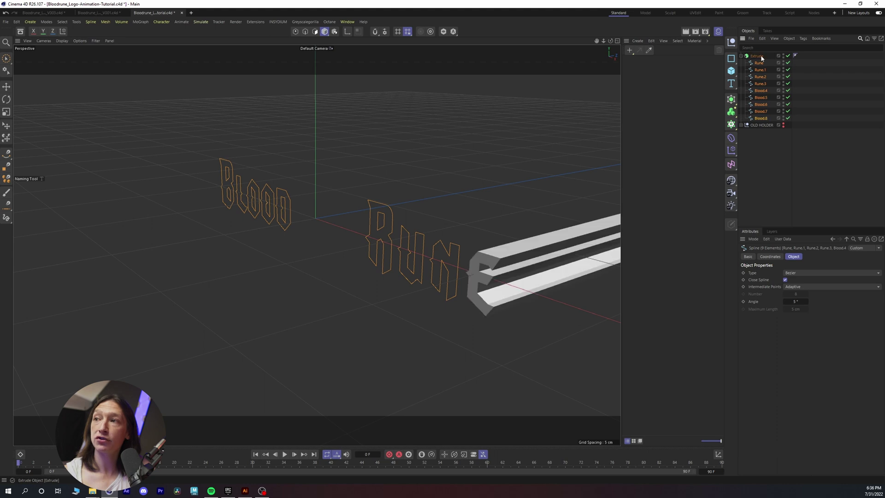
pyautogui.click(760, 55)
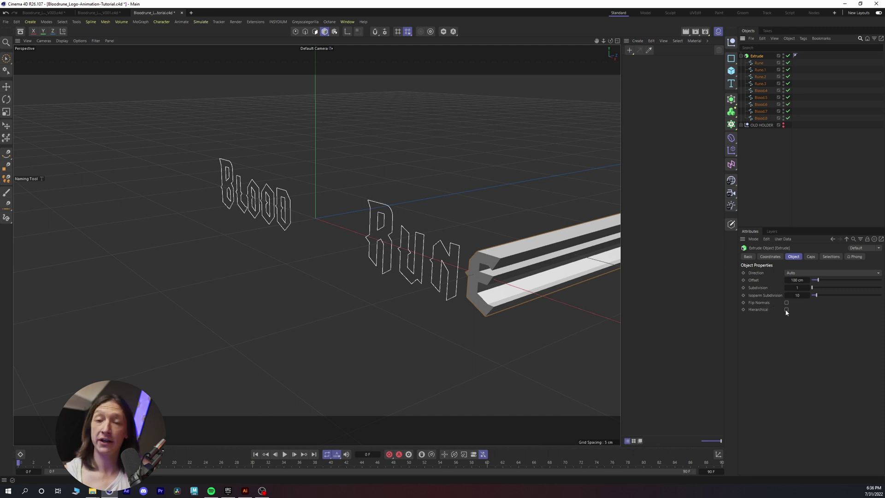
pyautogui.click(786, 310)
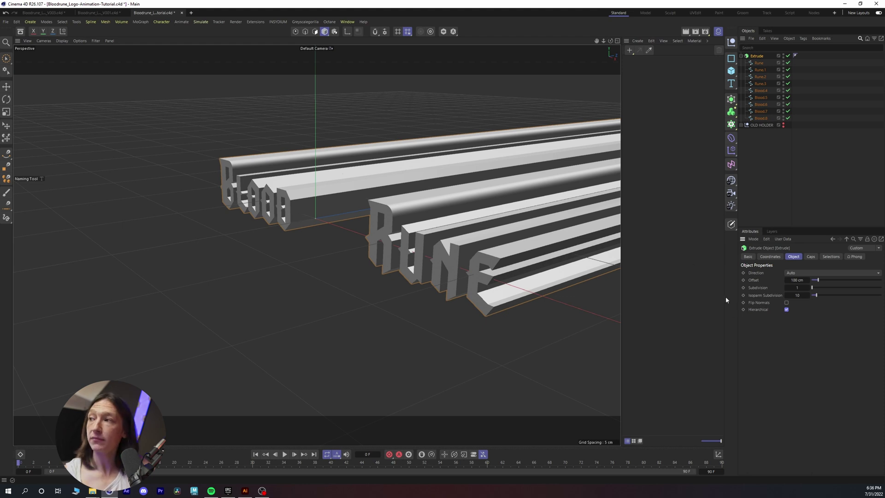
# - Reduce the Extrude offset (letter extrusion depth) to 1 cm
pyautogui.click(794, 279)
pyautogui.write('20')
pyautogui.press('Return')
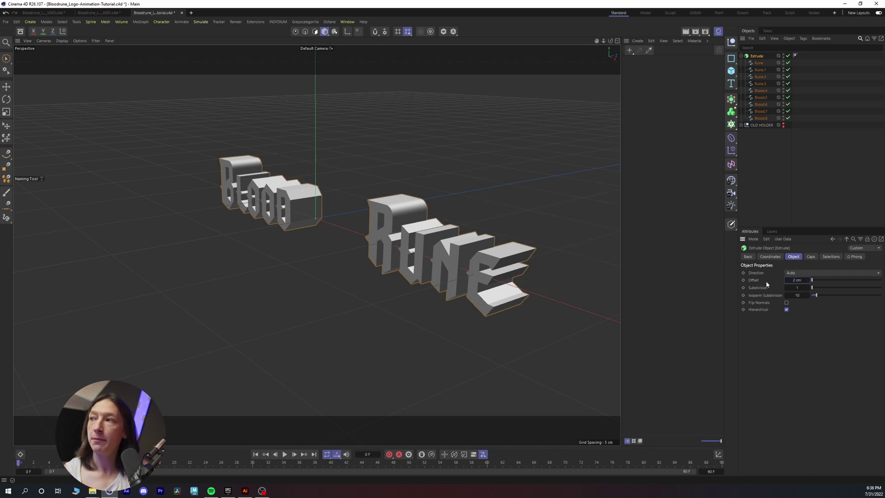
pyautogui.moveTo(794, 280); pyautogui.dragTo(789, 280)
pyautogui.keyDown('alt'); pyautogui.moveTo(322, 222); pyautogui.dragTo(518, 195); pyautogui.keyUp('alt')
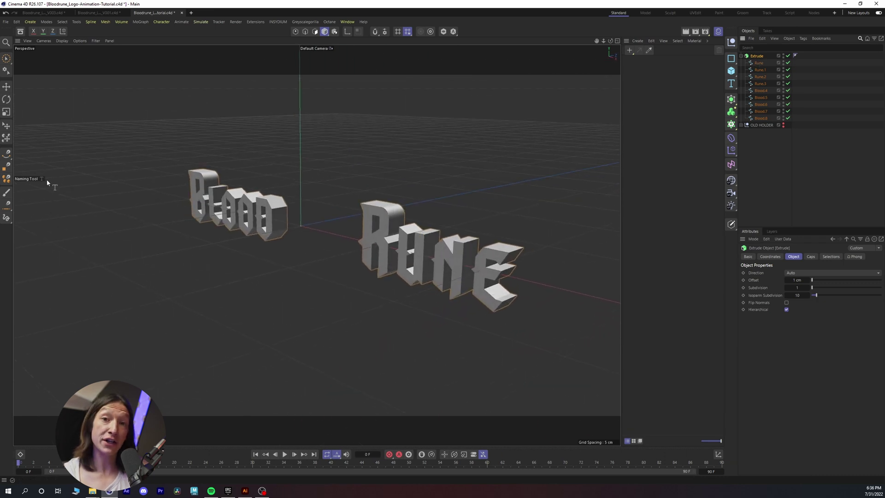
# - Switch to the Live Selection tool and select the Extrude object
pyautogui.press('9')
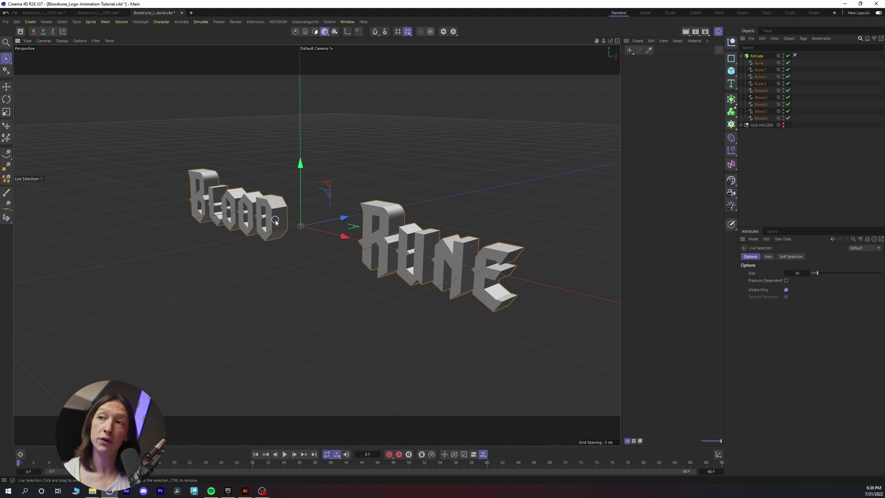
pyautogui.scroll(-5, 276, 221)
pyautogui.scroll(3, 129, 234)
pyautogui.scroll(-3, 173, 249)
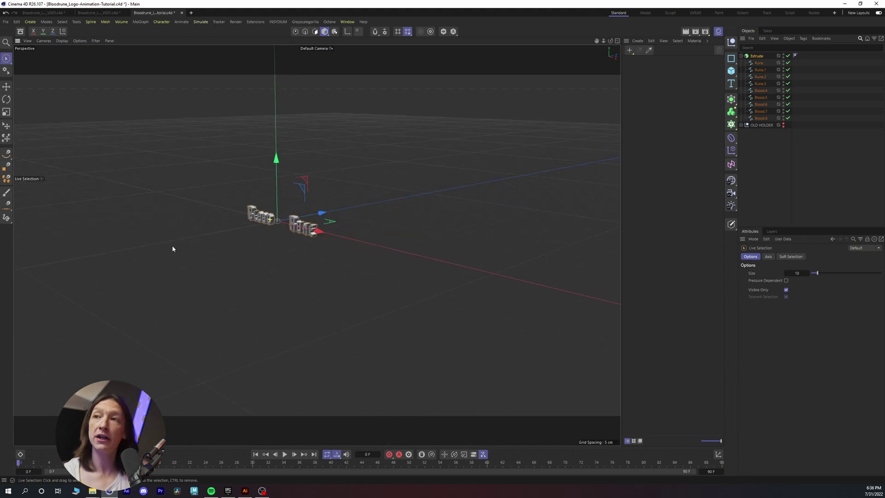
pyautogui.scroll(3, 172, 249)
pyautogui.scroll(-4, 142, 251)
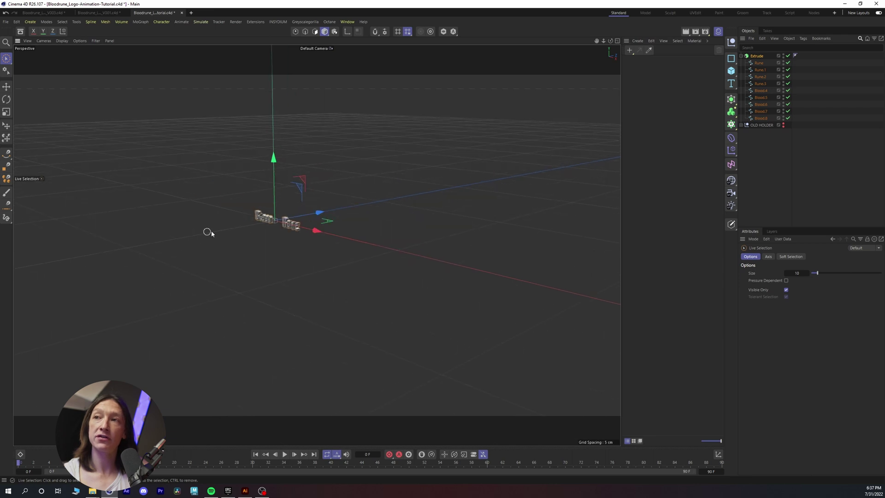
pyautogui.click(768, 256)
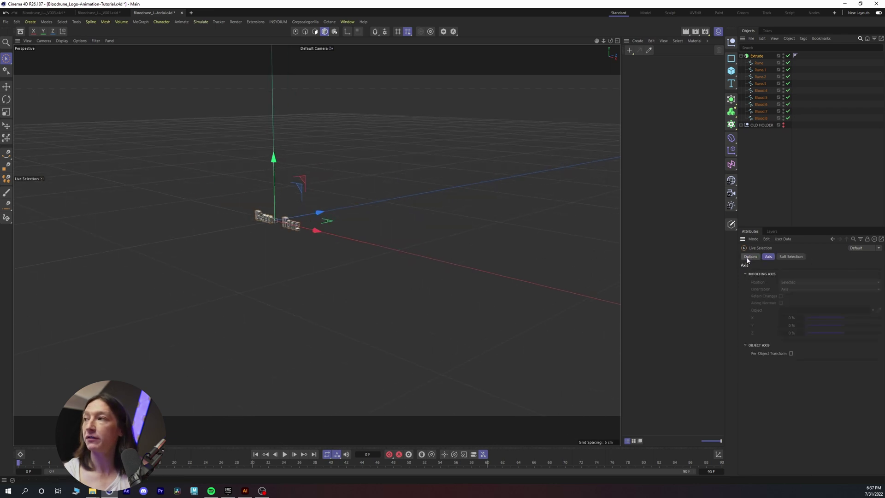
pyautogui.click(757, 56)
# - Set the Extrude's scale to 3 on X, Y and Z in Coordinates
pyautogui.click(768, 256)
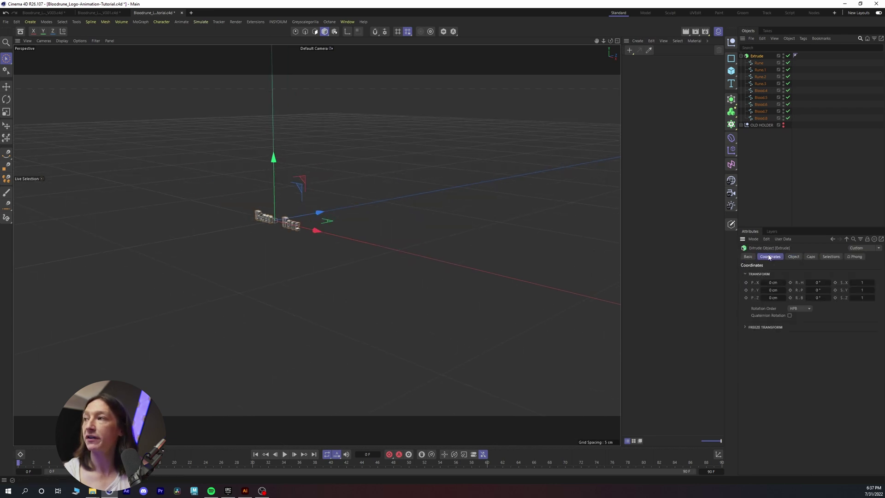
pyautogui.click(854, 282)
pyautogui.write('3')
pyautogui.press('Tab')
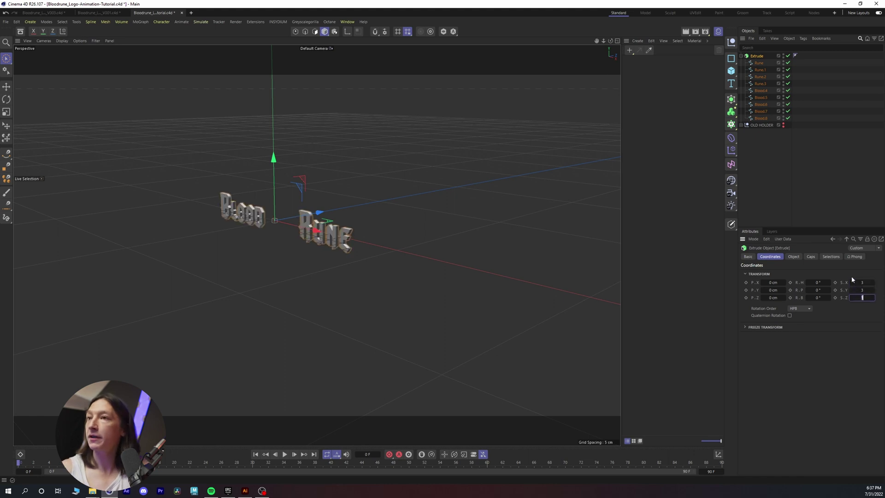
pyautogui.write('3')
pyautogui.press('Tab')
pyautogui.write('3')
pyautogui.press('Return')
pyautogui.scroll(3, 283, 220)
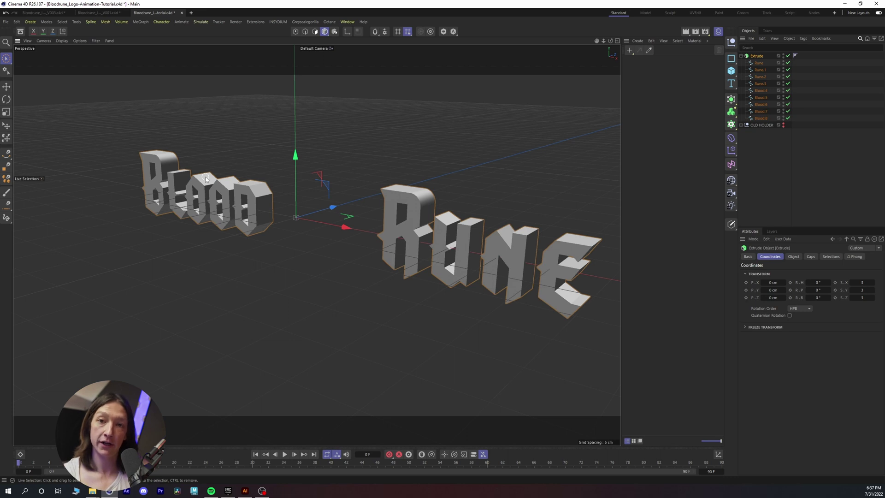
# - Show the Perspective viewport settings in Attributes and reselect the extruded logo
pyautogui.click(753, 240)
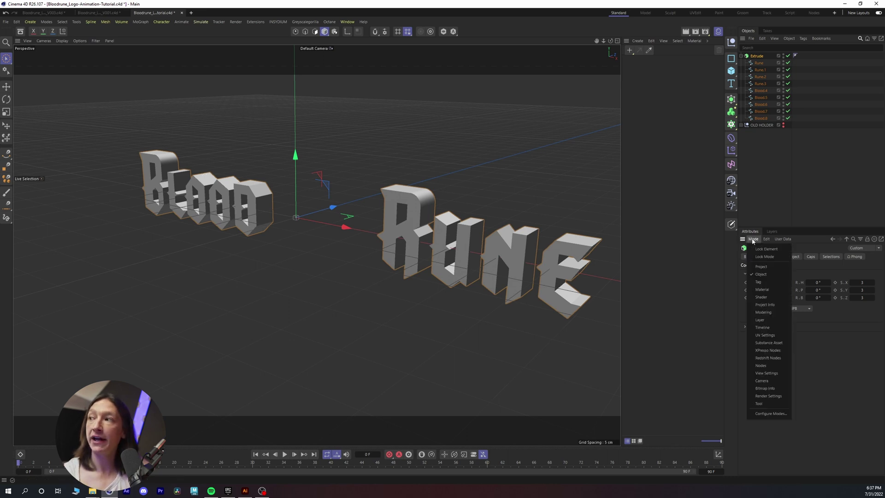
pyautogui.click(766, 372)
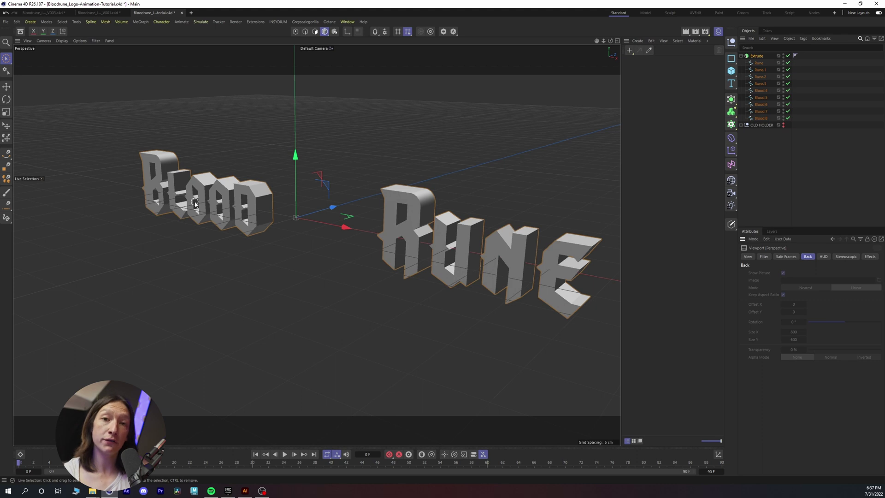
pyautogui.click(222, 209)
# - In Front view, show the Back background image settings in wider panels and browse for an image
pyautogui.press('F4')
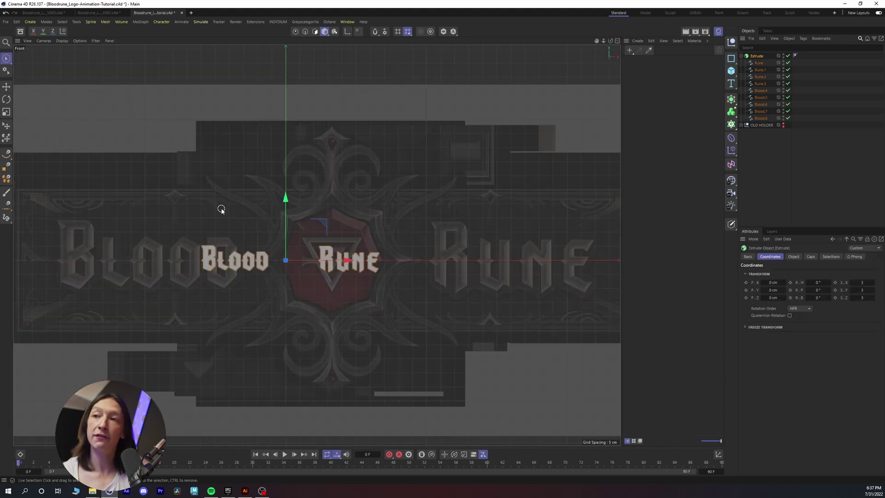
pyautogui.click(757, 240)
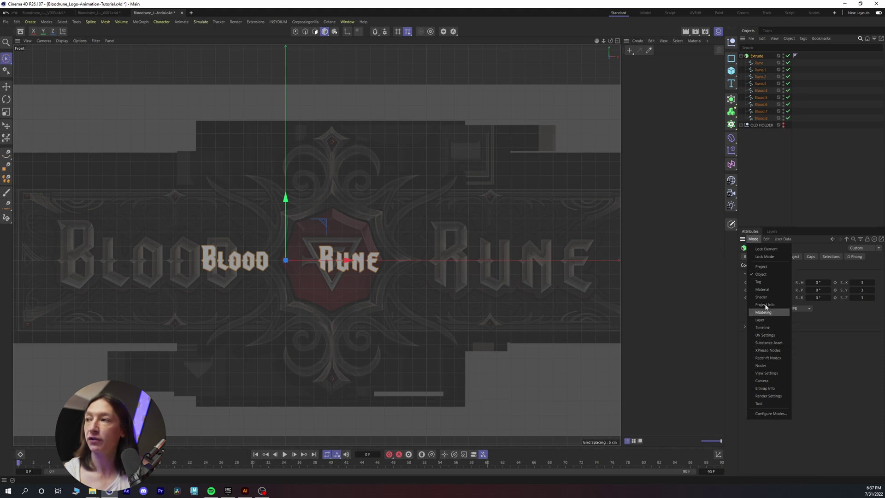
pyautogui.click(765, 373)
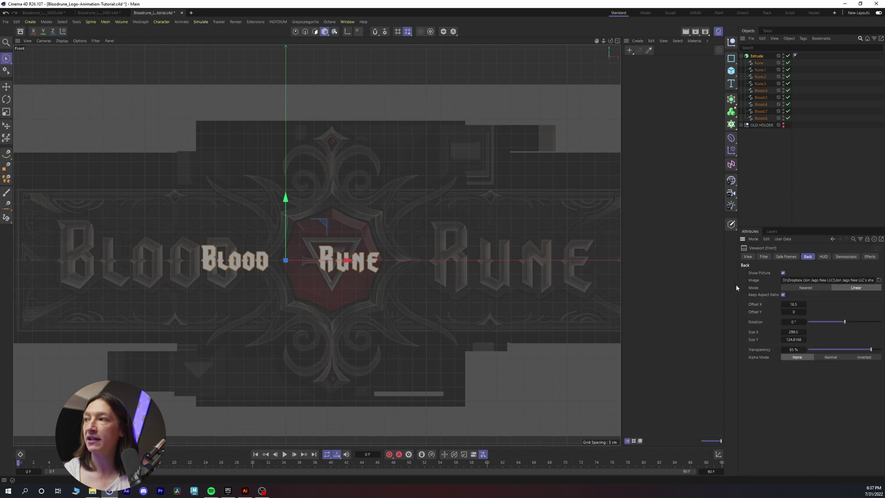
pyautogui.moveTo(738, 285); pyautogui.dragTo(645, 285)
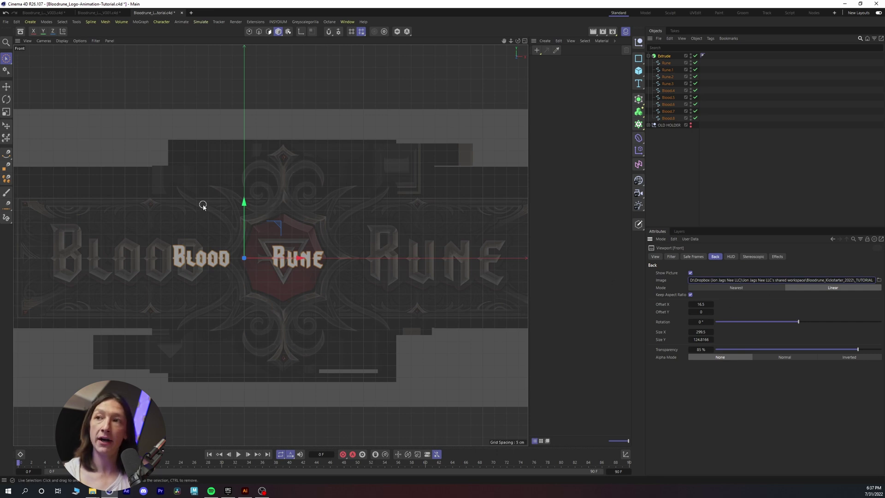
pyautogui.click(879, 282)
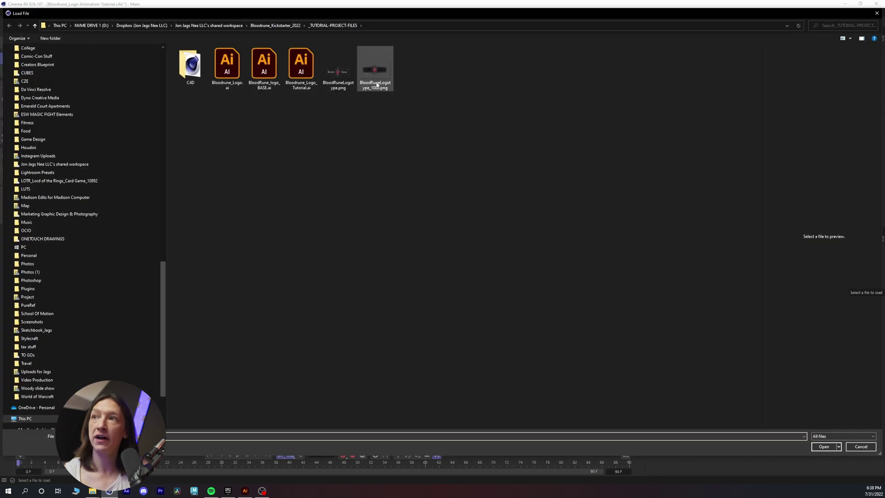
# - Load BloodRuneLogotype_1080.png as the front background, enlarge it, and select the Blood splines
pyautogui.doubleClick(376, 70)
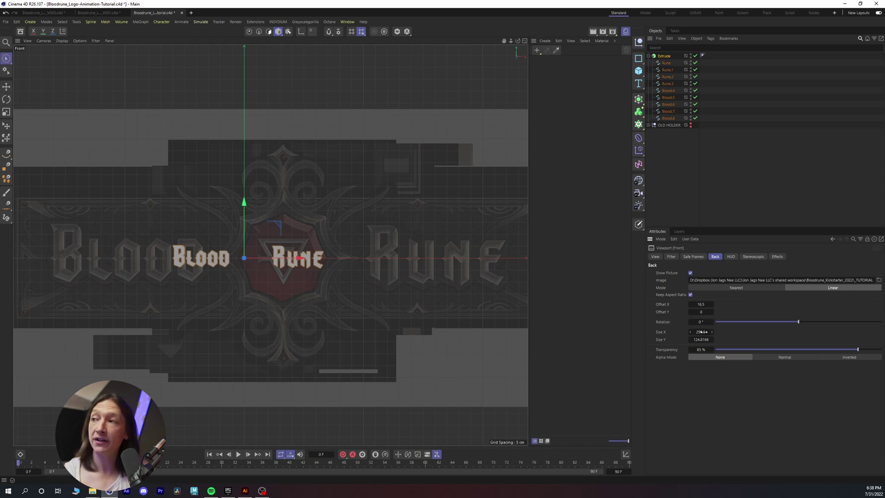
pyautogui.moveTo(701, 332); pyautogui.dragTo(691, 332)
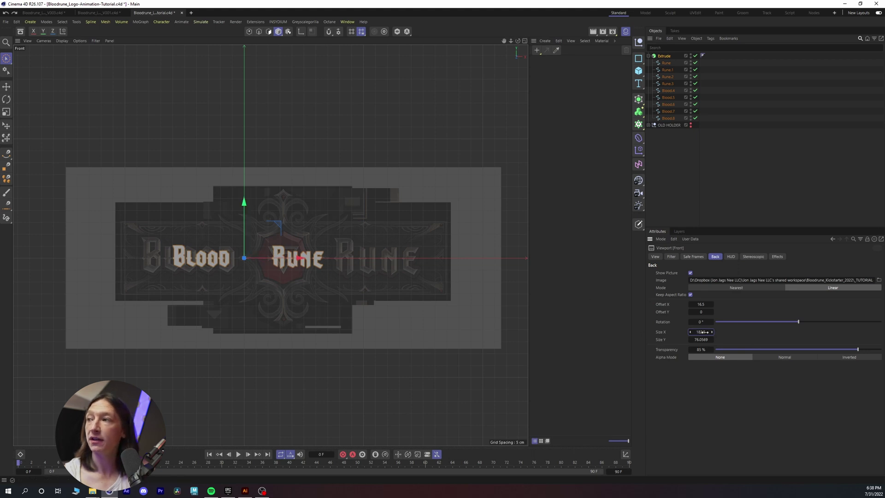
pyautogui.moveTo(703, 332); pyautogui.dragTo(692, 164)
pyautogui.moveTo(665, 96); pyautogui.dragTo(669, 119)
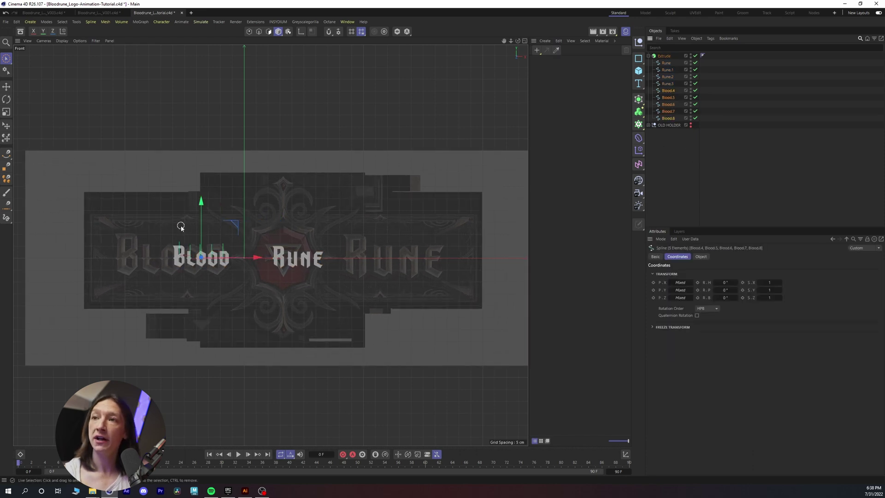
# - Scale the Blood letters to about 199% and move them left and slightly up
pyautogui.press('t')
pyautogui.moveTo(181, 226); pyautogui.dragTo(507, 249)
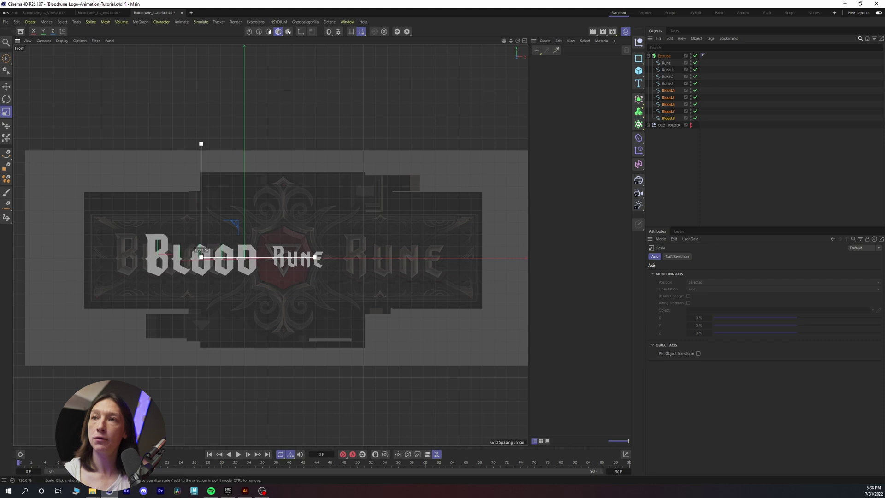
pyautogui.press('e')
pyautogui.moveTo(244, 257); pyautogui.dragTo(212, 257)
pyautogui.scroll(5, 175, 258)
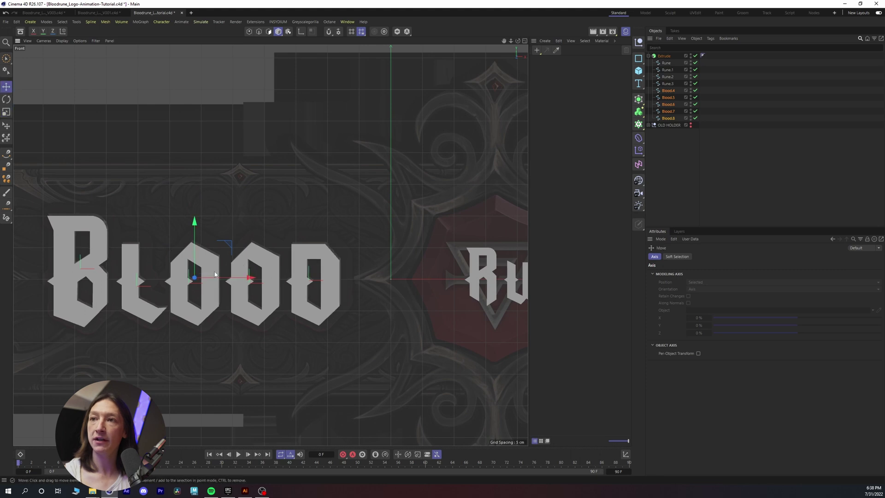
pyautogui.moveTo(194, 262); pyautogui.dragTo(223, 276)
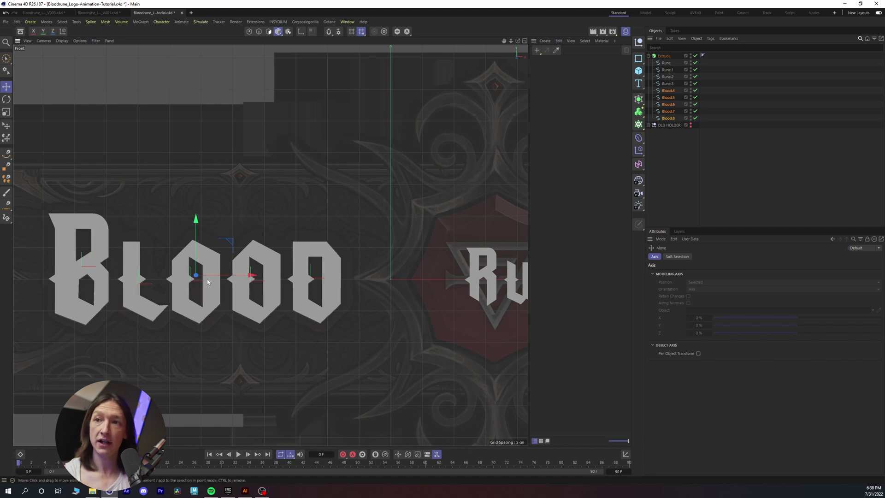
# - Select all four Rune splines and move them right along X
pyautogui.moveTo(374, 322); pyautogui.dragTo(310, 292, button='middle')
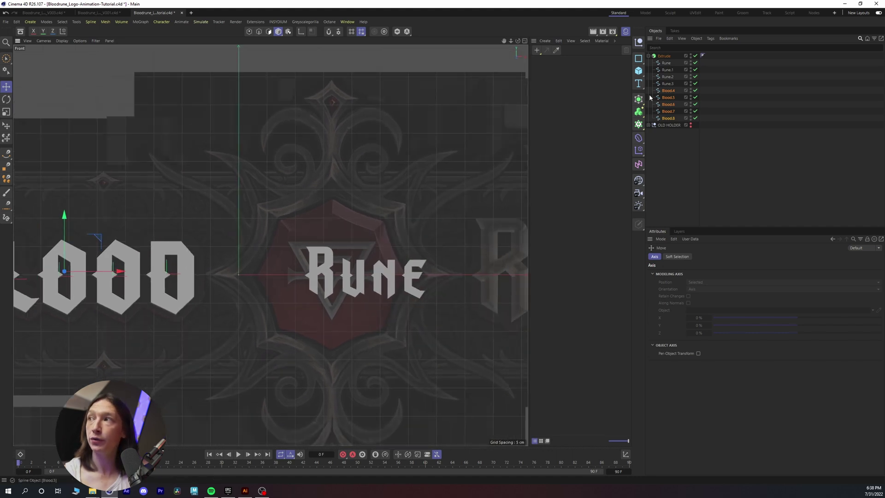
pyautogui.click(666, 83)
pyautogui.keyDown('shift'); pyautogui.click(666, 63); pyautogui.keyUp('shift')
pyautogui.scroll(-5, 340, 210)
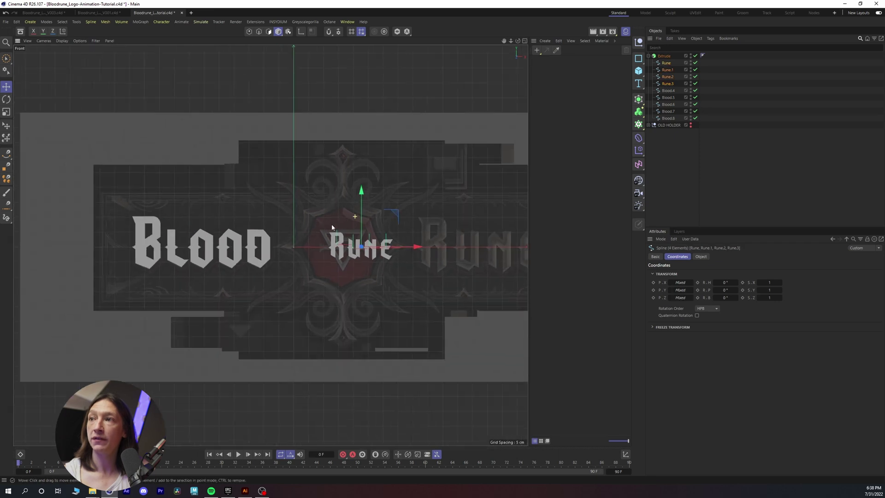
pyautogui.moveTo(296, 271); pyautogui.dragTo(413, 278)
# - Scale the Rune letters to about 126%, nudge them right, and view in Perspective
pyautogui.press('t')
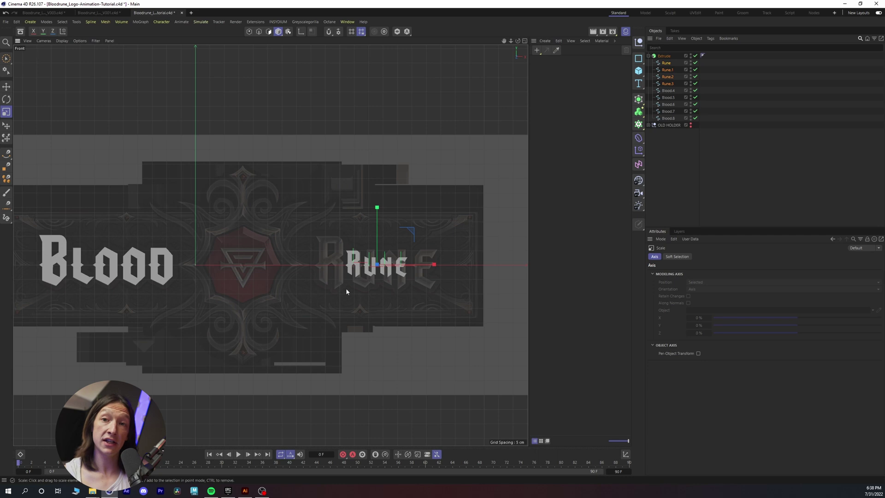
pyautogui.moveTo(353, 299); pyautogui.dragTo(507, 299)
pyautogui.moveTo(276, 312); pyautogui.dragTo(375, 317)
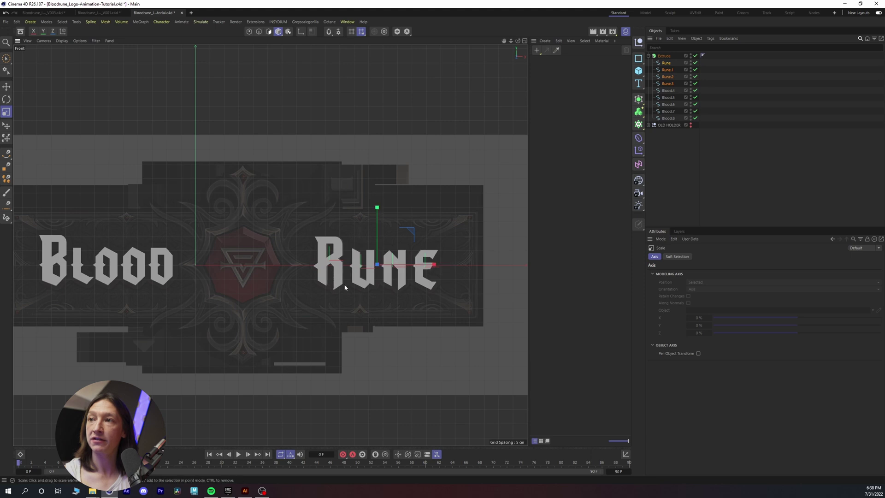
pyautogui.scroll(5, 397, 269)
pyautogui.moveTo(386, 266)
pyautogui.keyDown('alt'); pyautogui.mouseDown(button='middle')
pyautogui.moveTo(355, 272)
pyautogui.moveTo(372, 257)
pyautogui.mouseUp(button='middle'); pyautogui.keyUp('alt')
pyautogui.press('e')
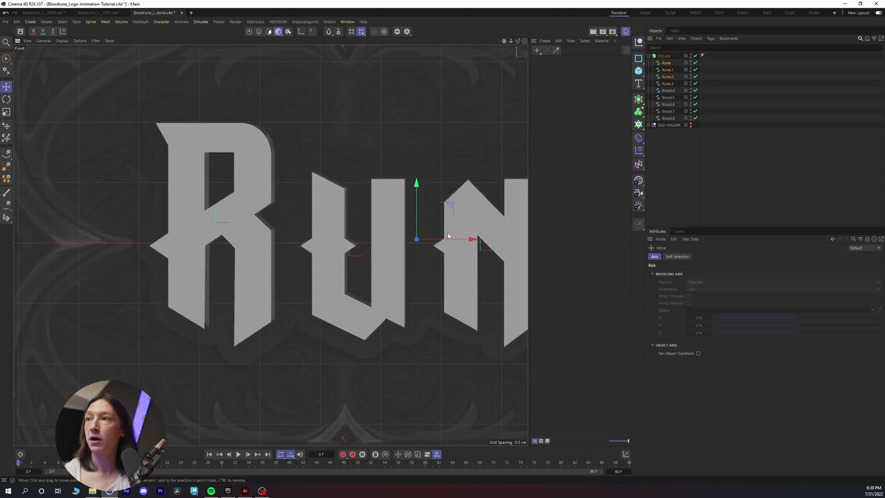
pyautogui.moveTo(444, 240); pyautogui.dragTo(448, 240)
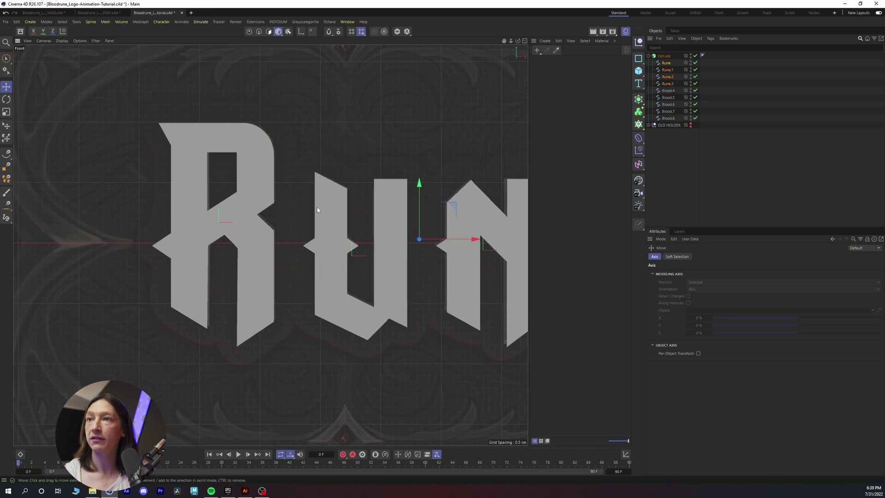
pyautogui.press('F1')
pyautogui.keyDown('alt'); pyautogui.moveTo(269, 211); pyautogui.dragTo(233, 269); pyautogui.keyUp('alt')
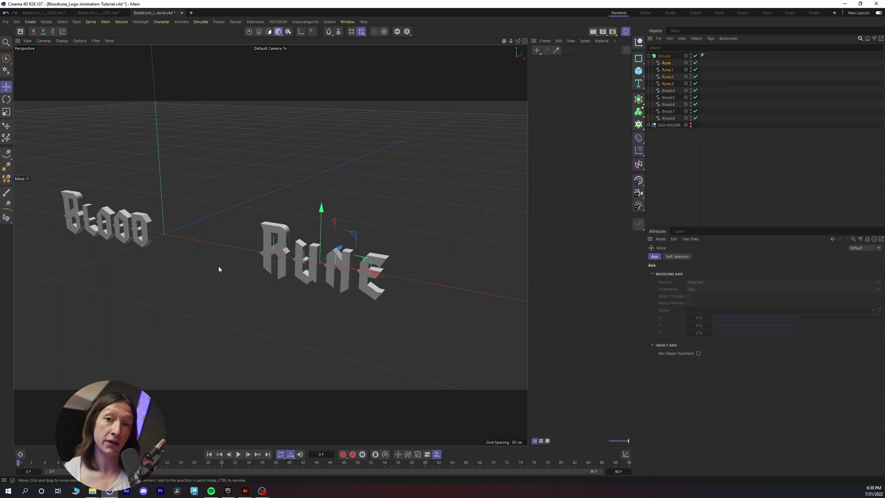
# - Add a 400 cm Plane, orient it to -Z, and move it to the letters
pyautogui.click(640, 73)
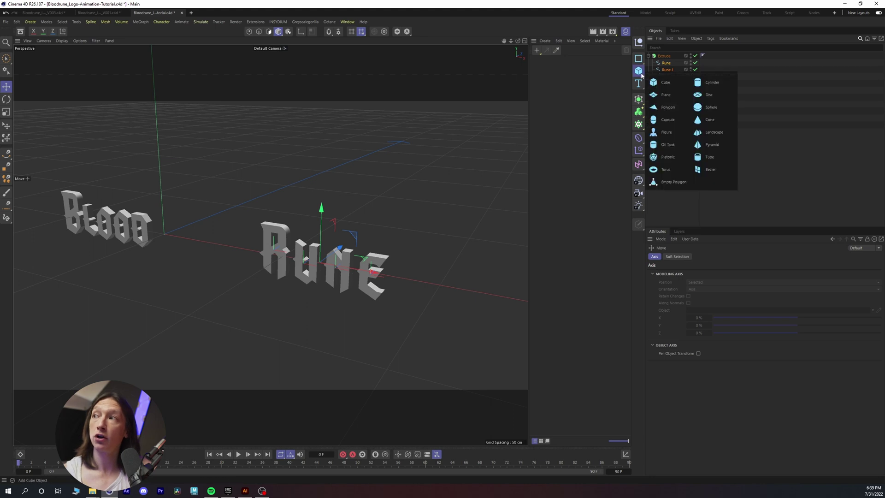
pyautogui.click(664, 94)
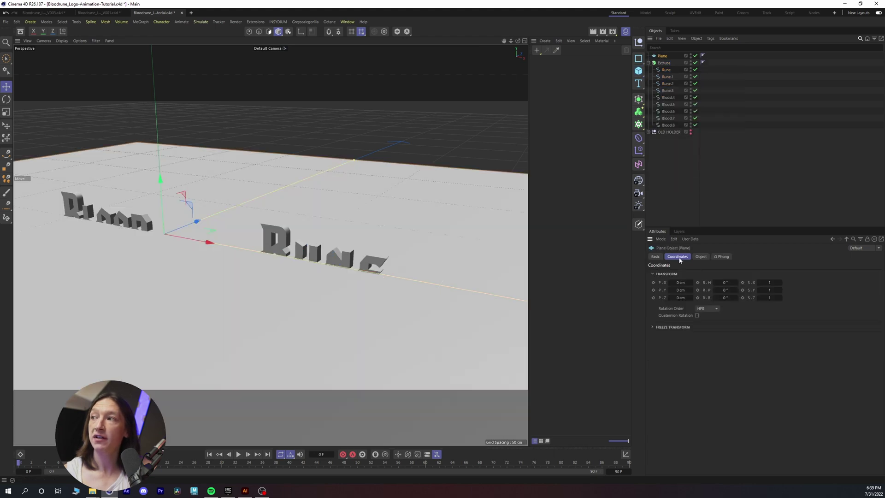
pyautogui.click(701, 257)
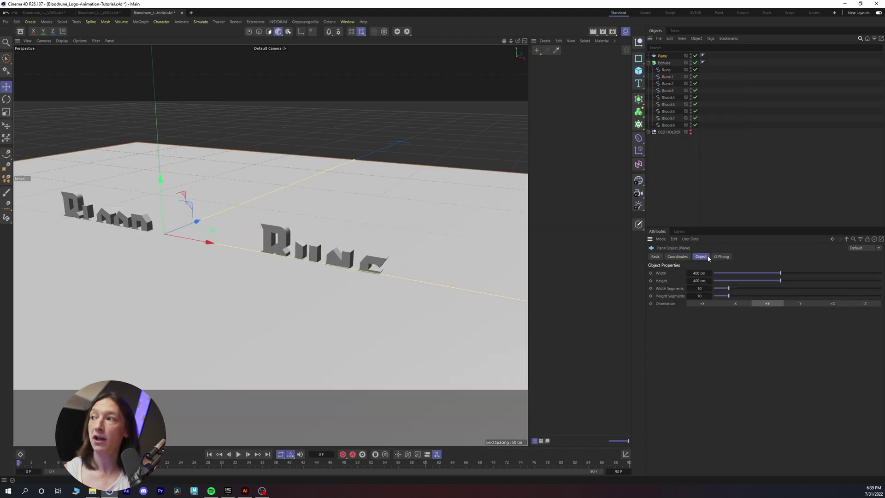
pyautogui.click(865, 304)
pyautogui.moveTo(207, 228); pyautogui.dragTo(191, 218)
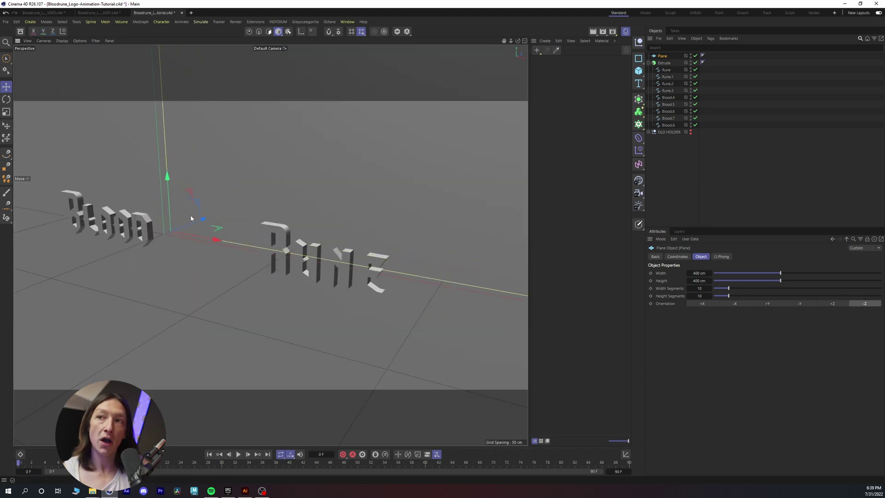
pyautogui.moveTo(192, 217); pyautogui.dragTo(268, 214)
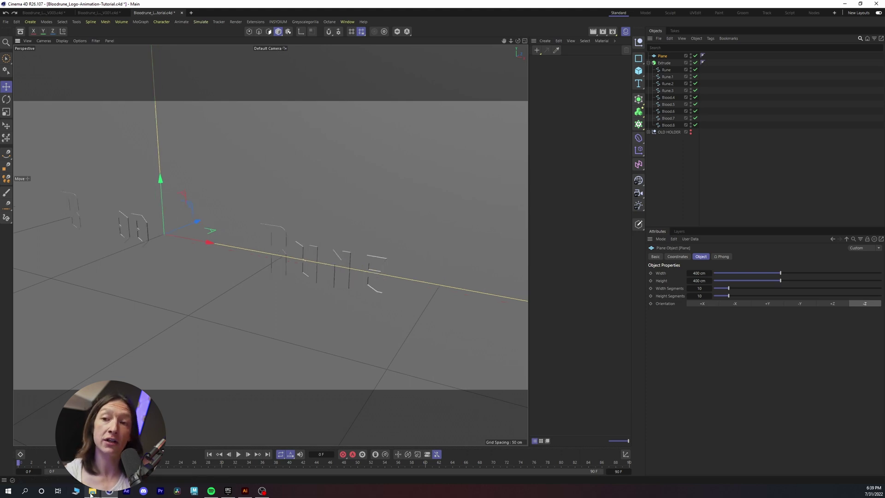
pyautogui.moveTo(92, 493)
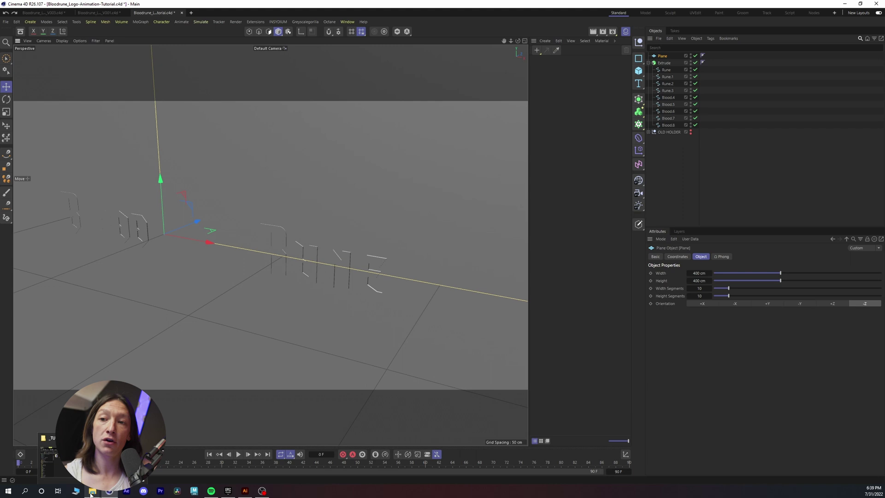
# - Preview BloodRuneLogotype_1080.png in Photos, then drag it into Cinema 4D's Material Manager
pyautogui.click(91, 492)
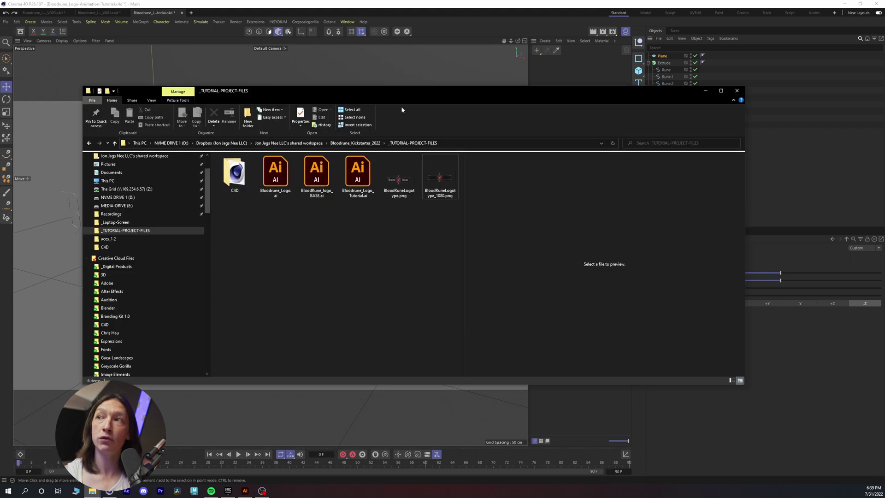
pyautogui.moveTo(404, 103); pyautogui.dragTo(232, 180)
pyautogui.click(282, 265)
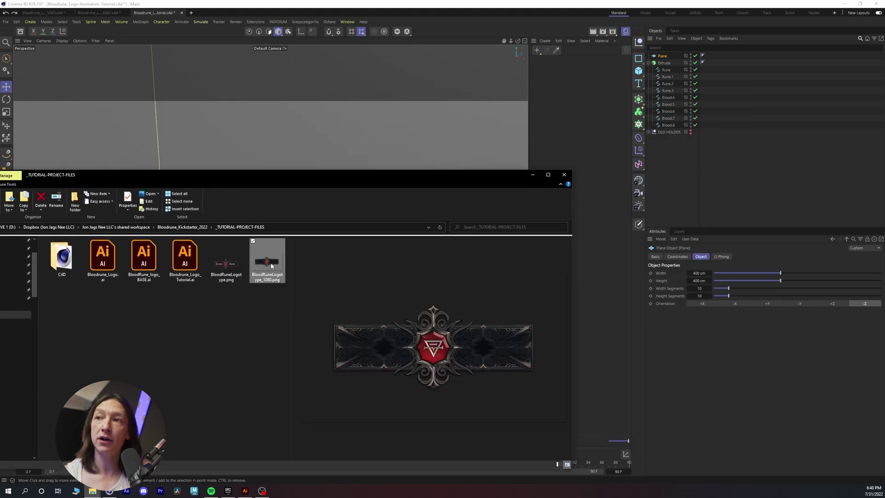
pyautogui.press('Return')
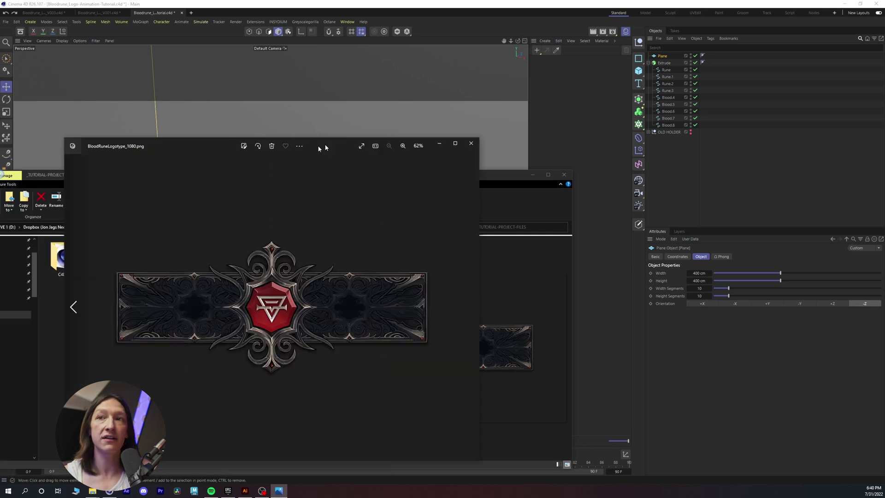
pyautogui.moveTo(322, 144); pyautogui.dragTo(295, 124)
pyautogui.click(450, 120)
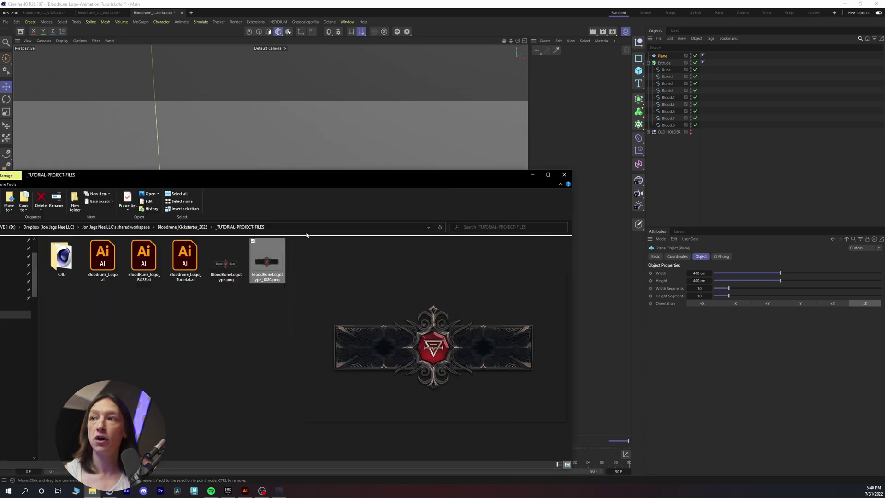
pyautogui.moveTo(273, 267); pyautogui.dragTo(555, 100)
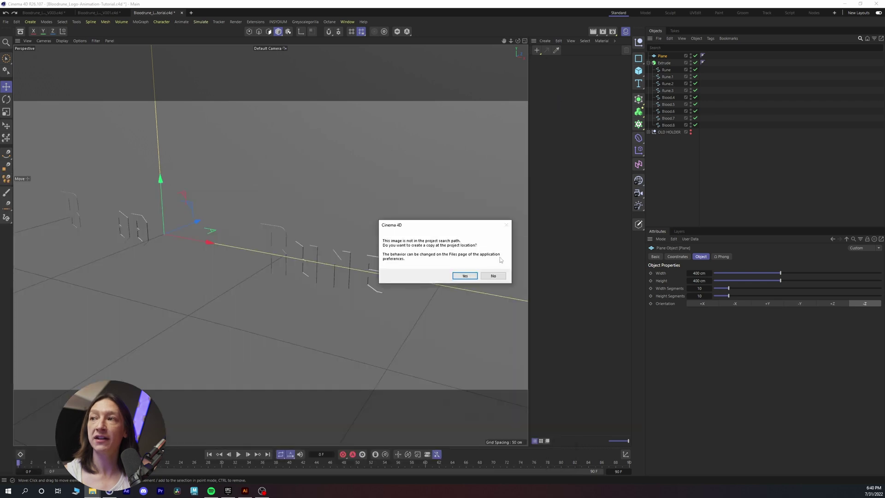
# - Name the new image material BG Logo Plate and apply it to the Plane
pyautogui.click(465, 275)
pyautogui.doubleClick(552, 65)
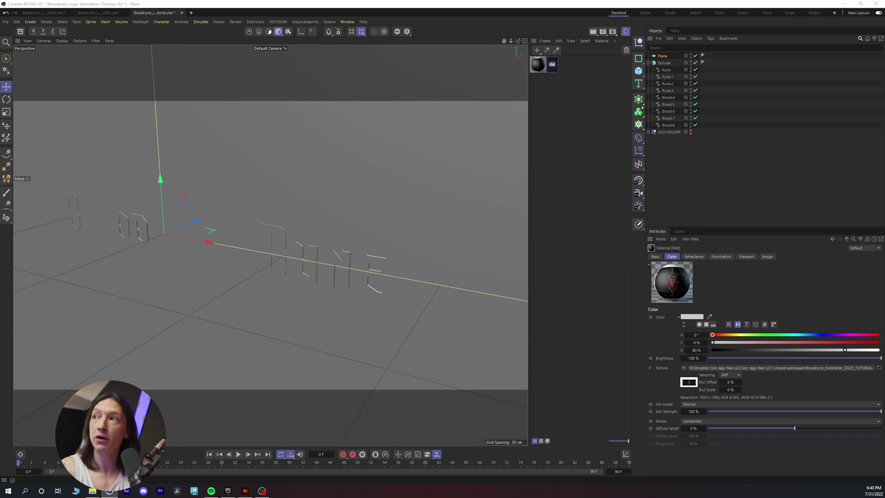
pyautogui.press('BackSpace')
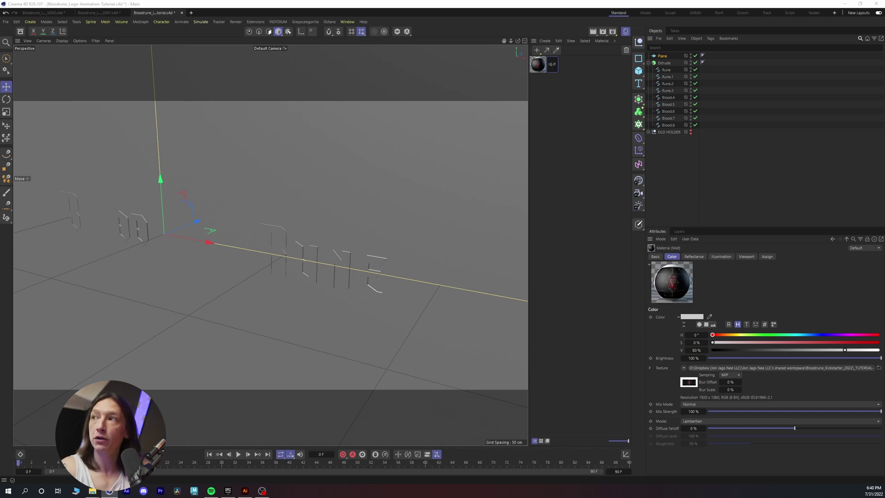
pyautogui.press('Return')
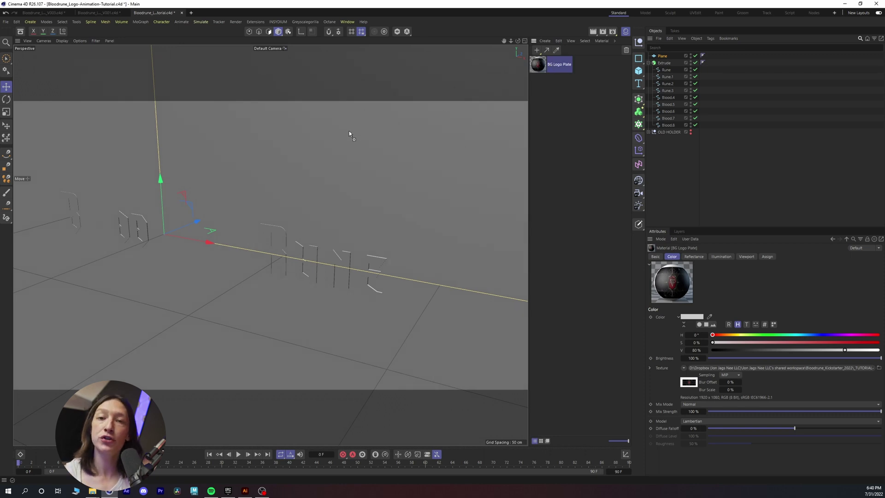
pyautogui.moveTo(349, 132); pyautogui.dragTo(349, 131)
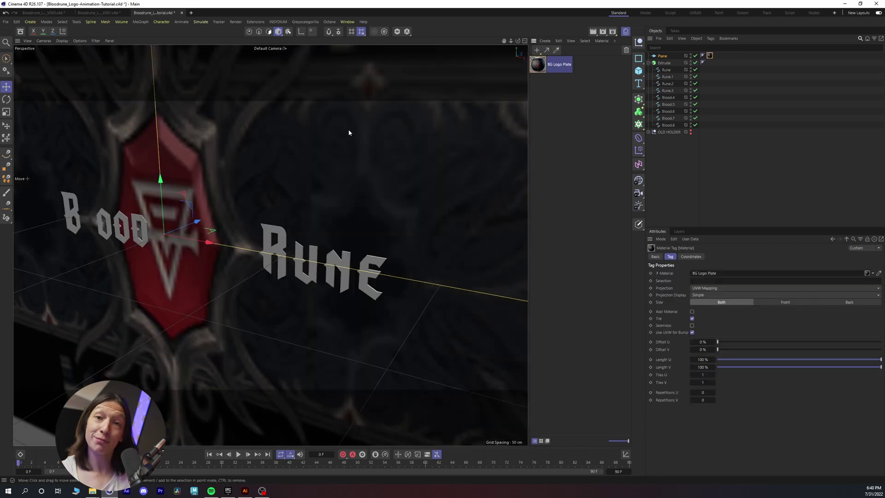
pyautogui.scroll(-10, 323, 133)
pyautogui.keyDown('alt'); pyautogui.moveTo(267, 198); pyautogui.dragTo(270, 217); pyautogui.keyUp('alt')
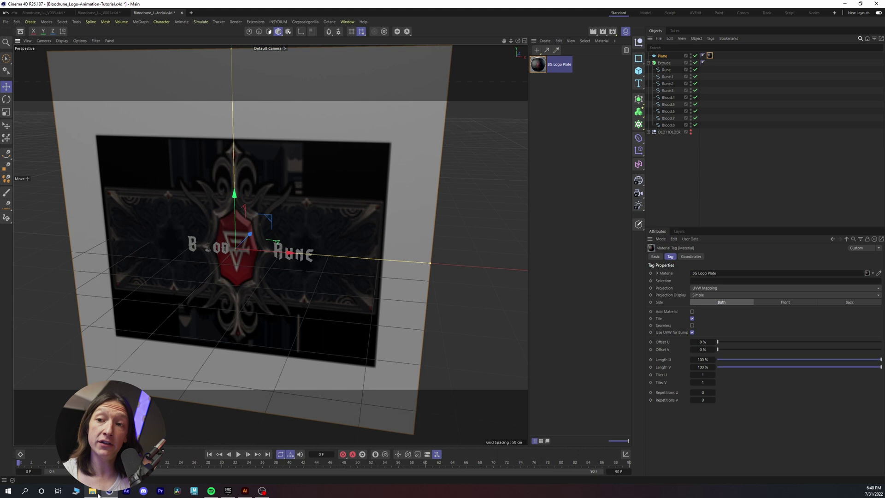
# - Read the 1920 × 1080 dimensions in the PNG's Details properties, then close them
pyautogui.hotkey('alt', 'Tab')
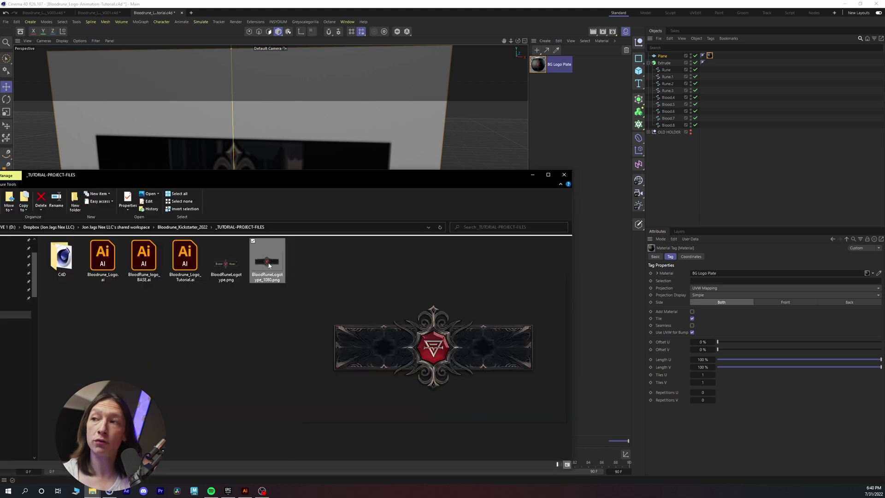
pyautogui.rightClick(266, 265)
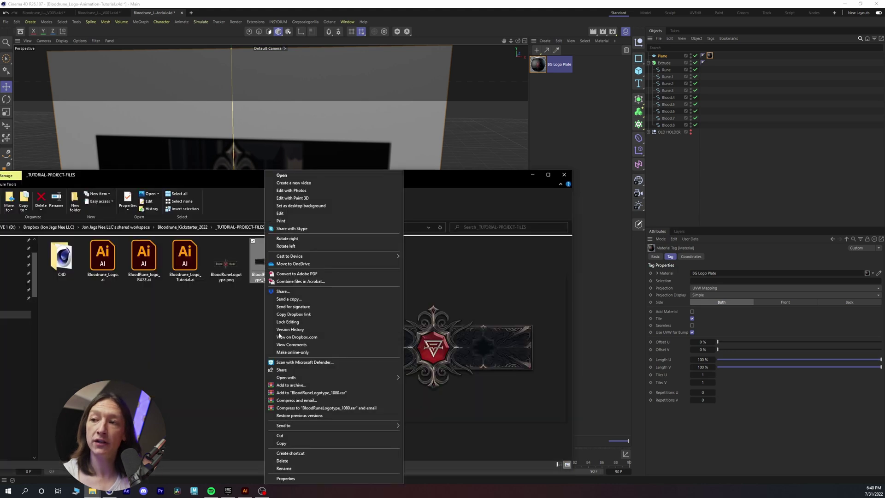
pyautogui.click(286, 478)
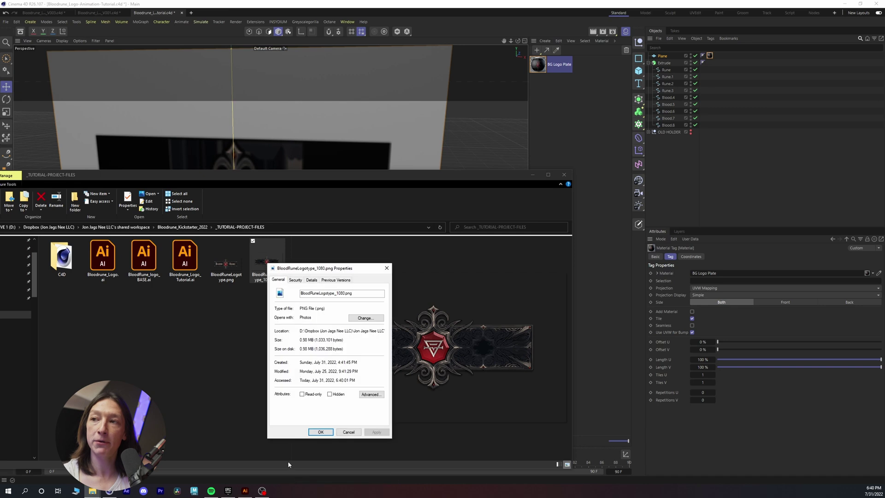
pyautogui.click(312, 280)
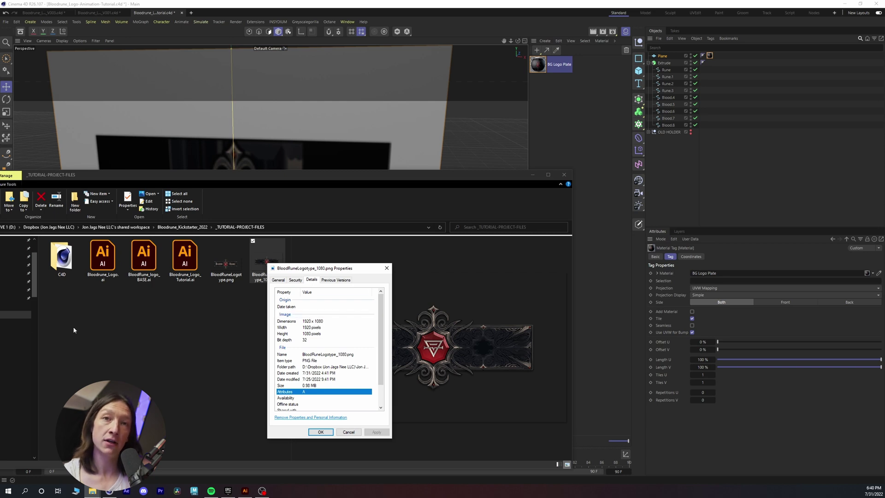
pyautogui.click(387, 267)
pyautogui.click(533, 175)
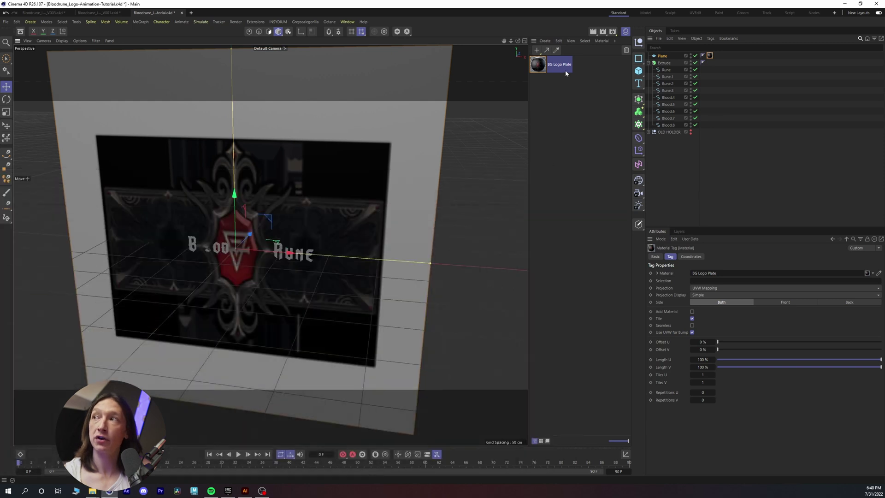
# - Set the Plane's width to 1920 cm and height to 1080 cm
pyautogui.doubleClick(697, 273)
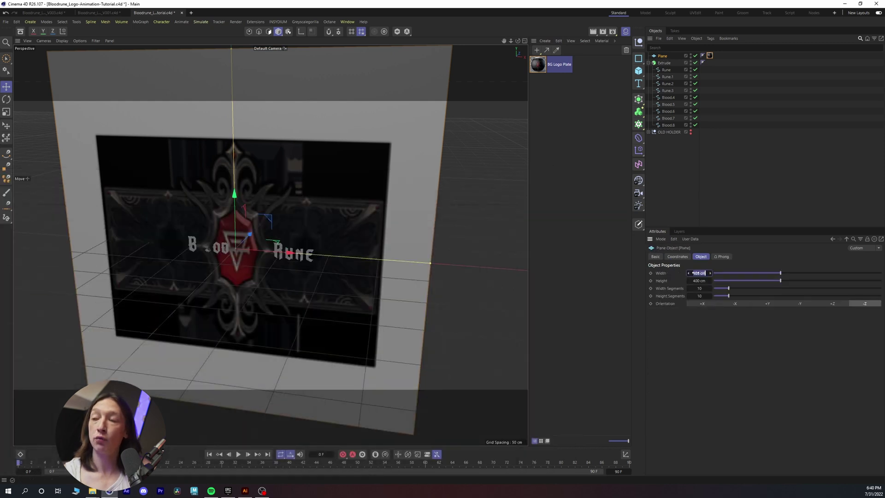
pyautogui.write('920')
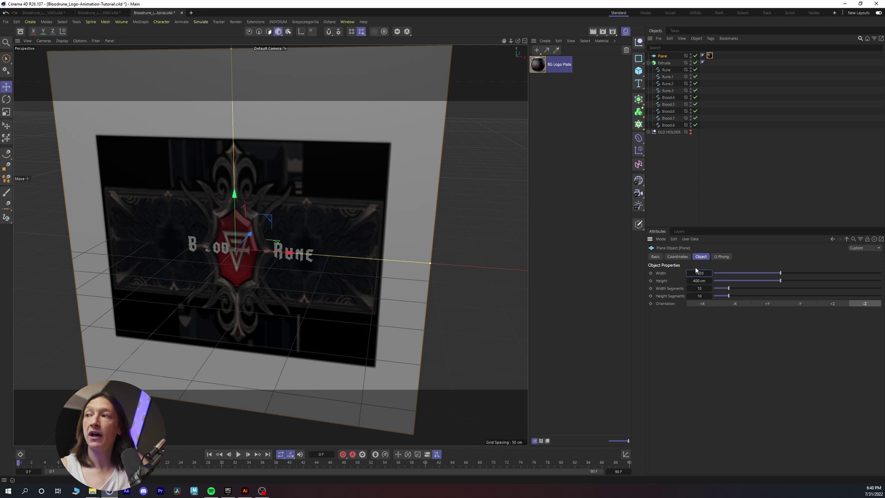
pyautogui.press('Tab')
pyautogui.write('1080')
pyautogui.press('Return')
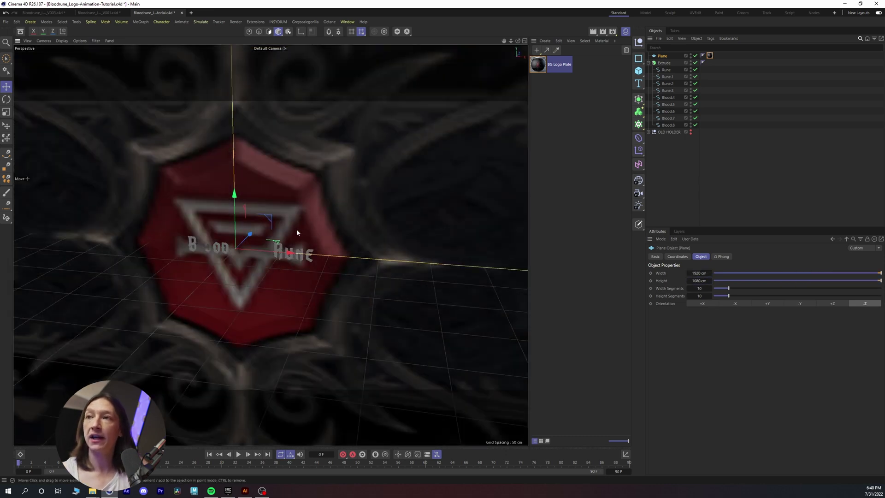
# - Inspect the resized textured plate in the viewport and start scaling it down
pyautogui.keyDown('alt'); pyautogui.moveTo(327, 215); pyautogui.dragTo(186, 259, button='right'); pyautogui.keyUp('alt')
pyautogui.keyDown('alt'); pyautogui.moveTo(248, 241); pyautogui.dragTo(191, 261, button='middle'); pyautogui.keyUp('alt')
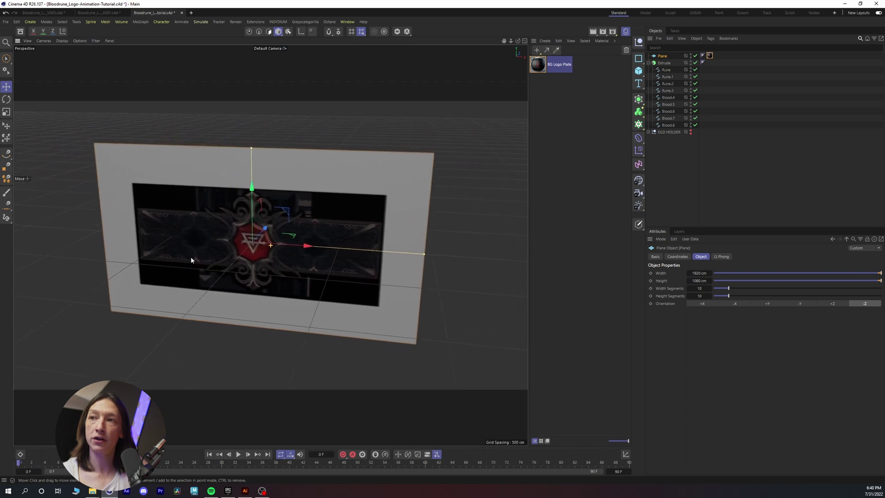
pyautogui.moveTo(248, 242)
pyautogui.keyDown('alt'); pyautogui.mouseDown()
pyautogui.moveTo(270, 224)
pyautogui.moveTo(243, 231)
pyautogui.mouseUp(); pyautogui.keyUp('alt')
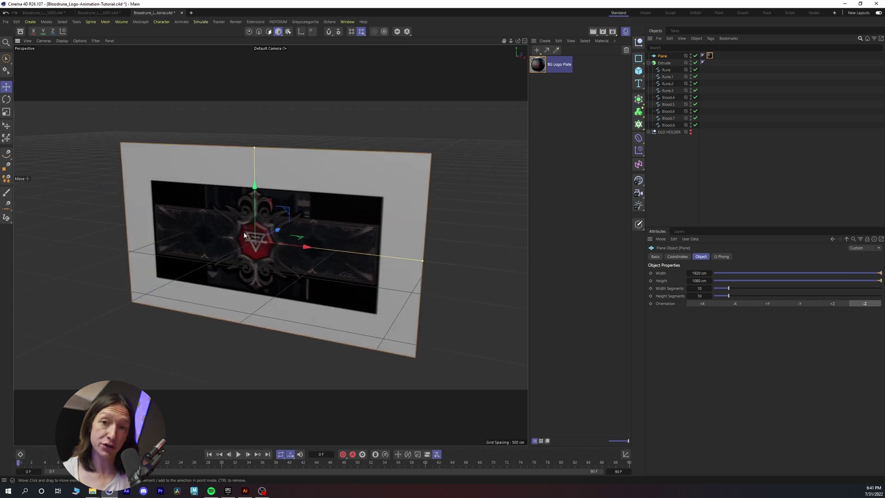
pyautogui.keyDown('alt'); pyautogui.moveTo(243, 233); pyautogui.dragTo(319, 231, button='right'); pyautogui.keyUp('alt')
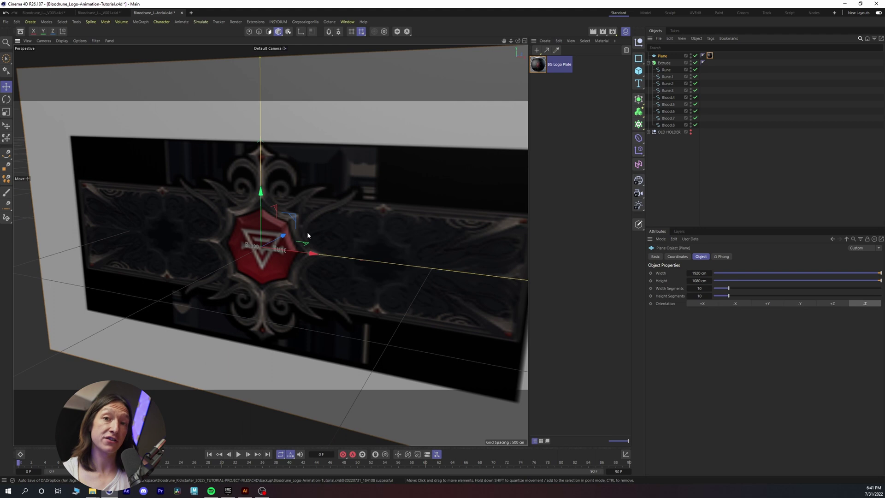
pyautogui.keyDown('alt'); pyautogui.moveTo(308, 235); pyautogui.dragTo(315, 231); pyautogui.keyUp('alt')
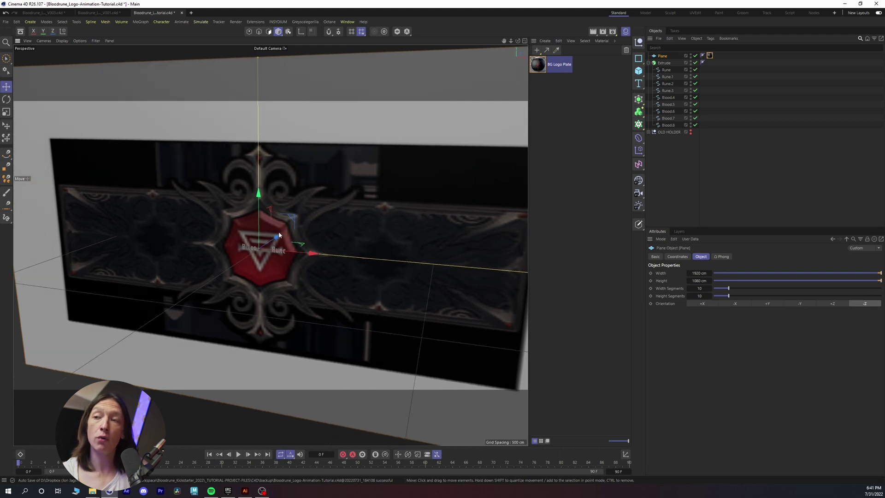
pyautogui.keyDown('alt'); pyautogui.moveTo(277, 248); pyautogui.dragTo(279, 251); pyautogui.keyUp('alt')
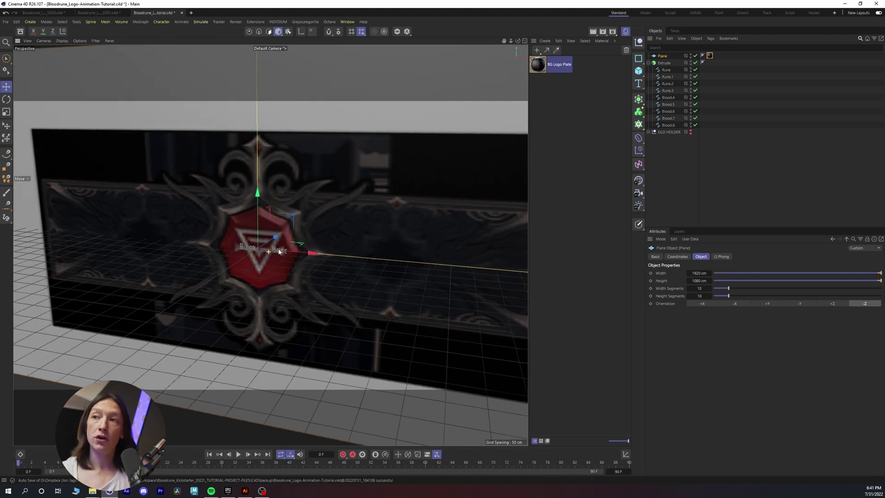
pyautogui.keyDown('alt'); pyautogui.moveTo(279, 251); pyautogui.dragTo(210, 243, button='right'); pyautogui.keyUp('alt')
pyautogui.press('t')
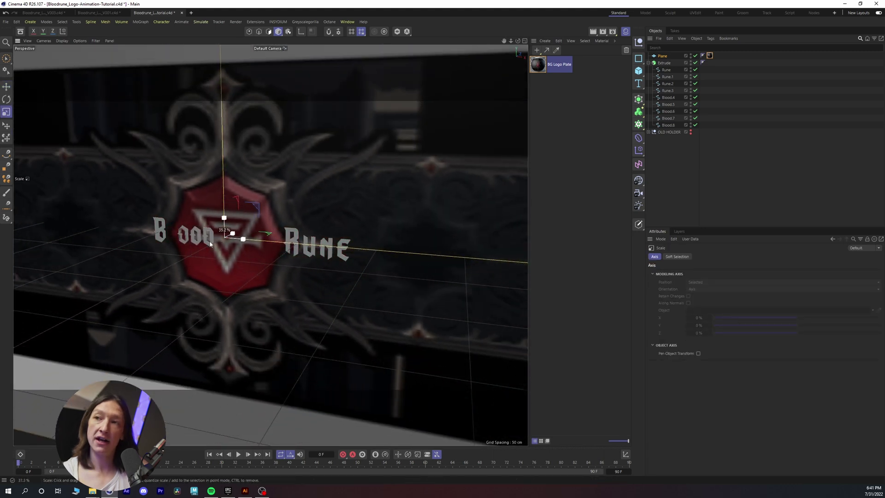
pyautogui.moveTo(210, 244); pyautogui.dragTo(167, 252)
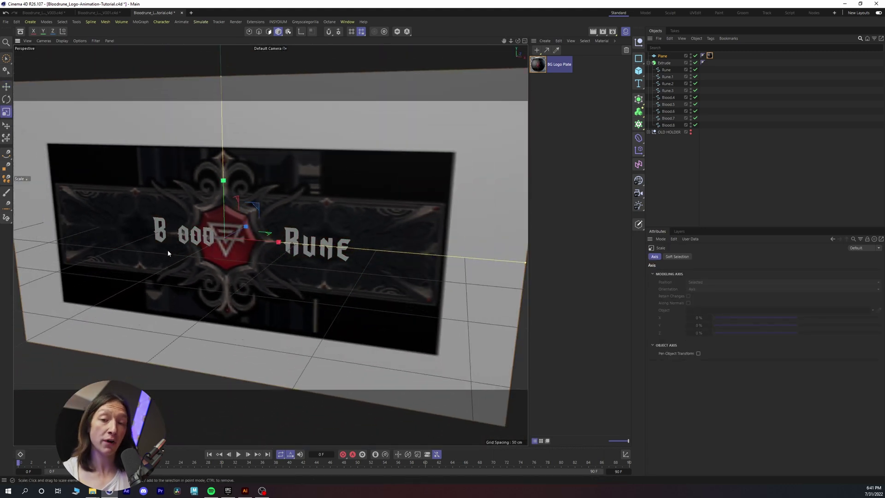
# - In the framed Front view, shrink the plate until it overlaps the lettering
pyautogui.press('F4')
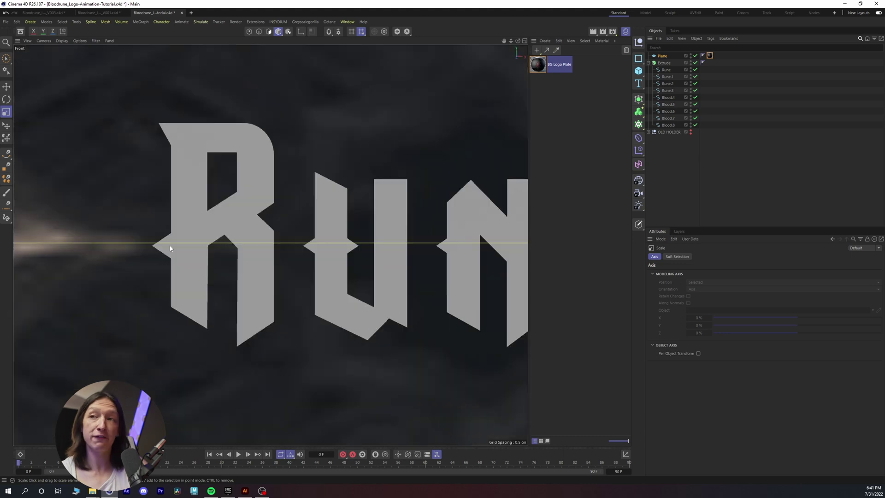
pyautogui.press('h')
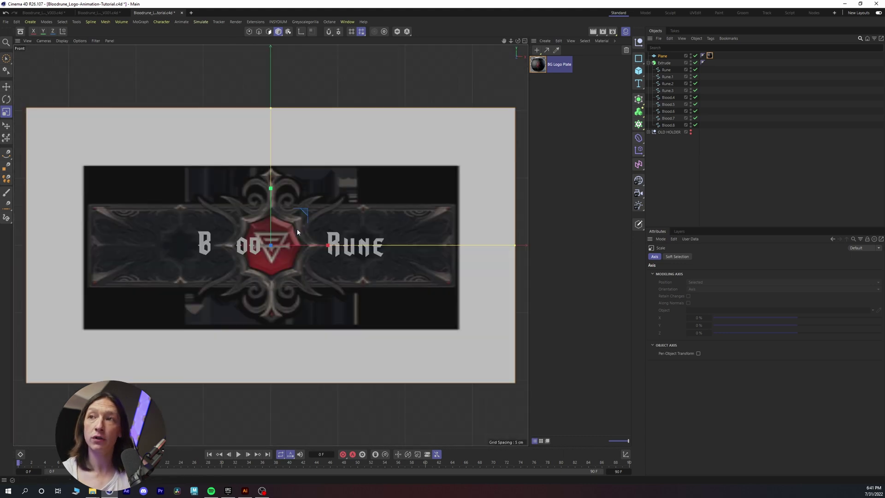
pyautogui.moveTo(369, 209); pyautogui.dragTo(196, 251)
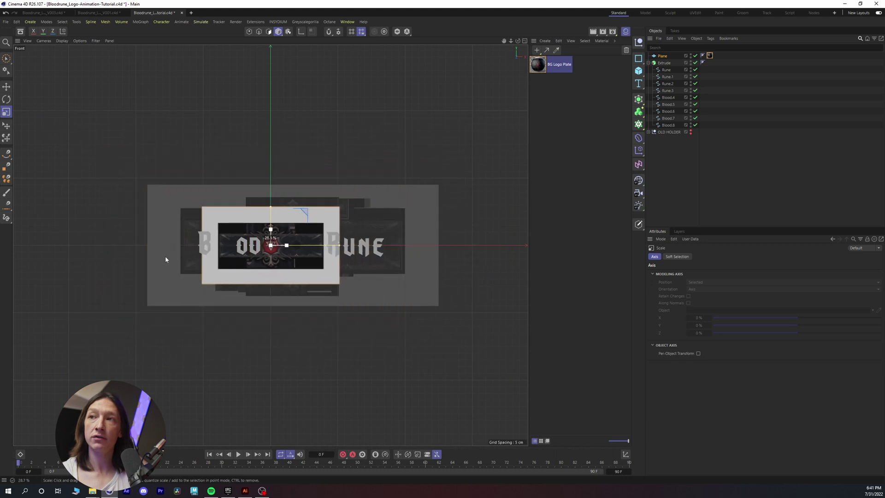
pyautogui.moveTo(165, 259); pyautogui.dragTo(212, 250)
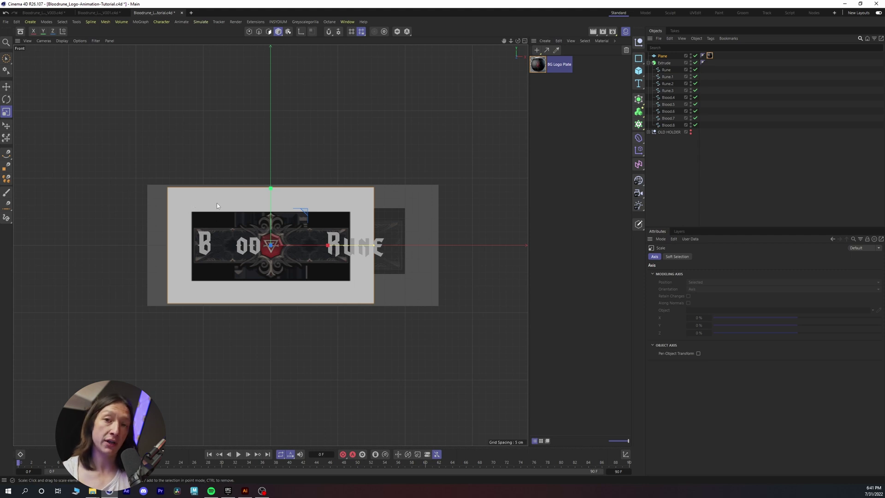
# - Copy the logo image shader from the BG Logo Plate material's Color channel
pyautogui.doubleClick(537, 68)
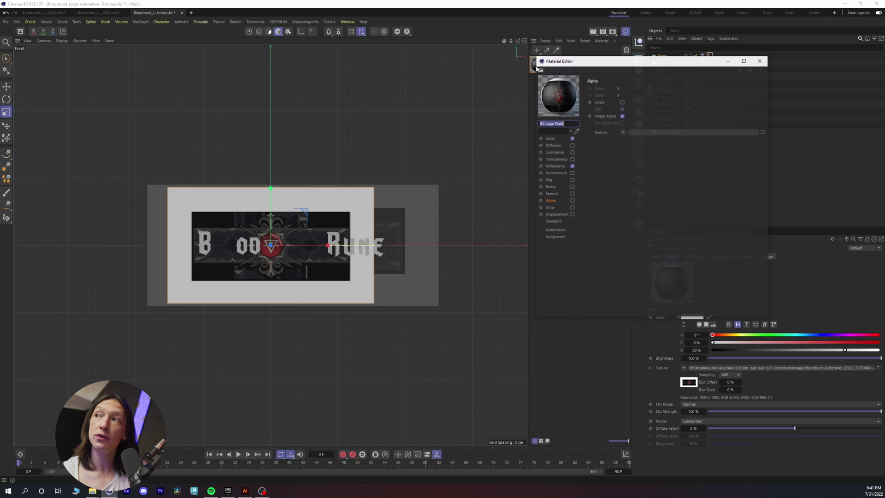
pyautogui.moveTo(574, 65); pyautogui.dragTo(237, 105)
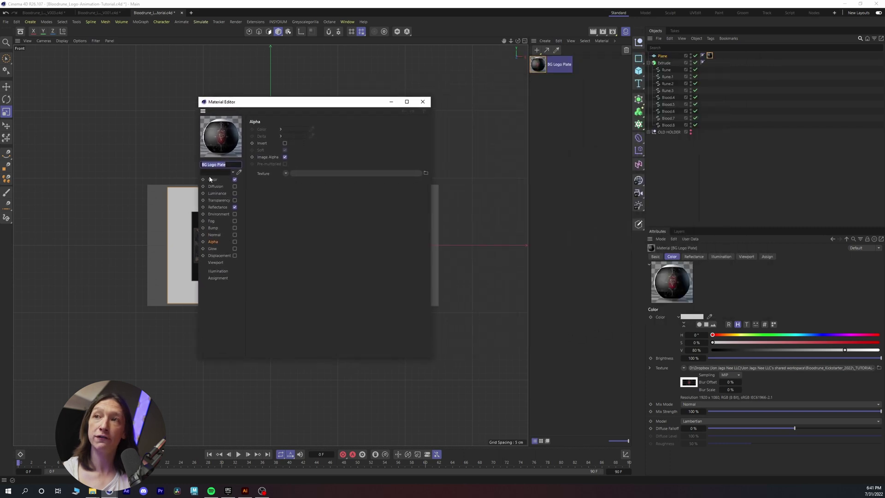
pyautogui.click(214, 181)
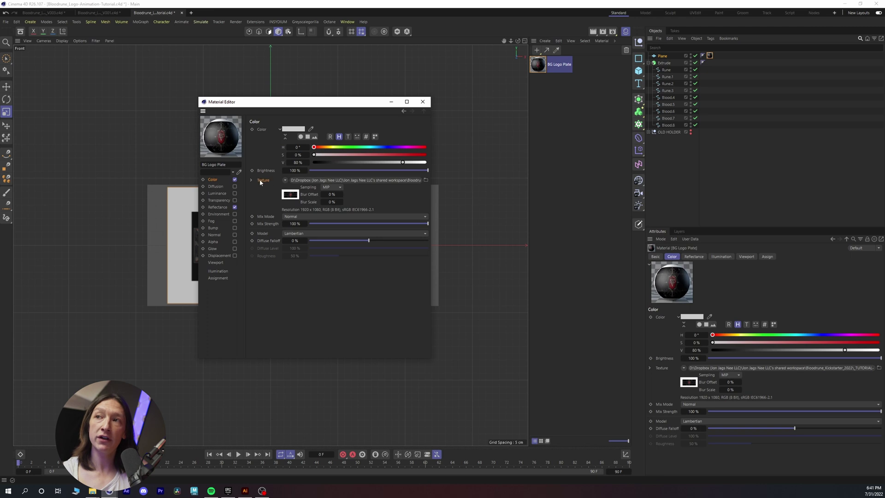
pyautogui.click(285, 181)
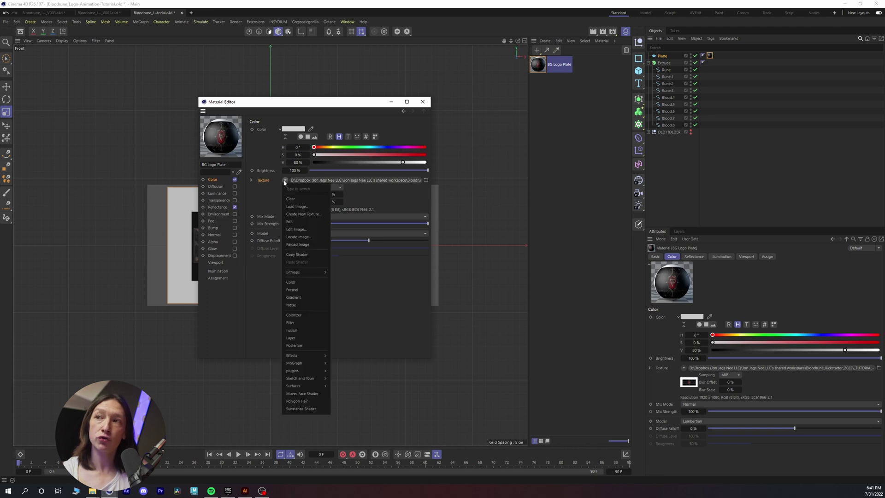
pyautogui.click(301, 255)
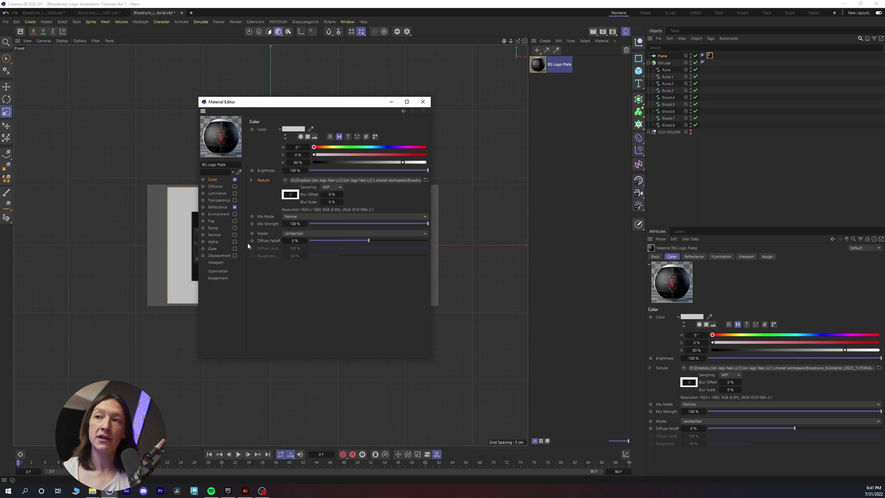
# - Enable the Alpha channel and paste the logo image shader into its texture slot
pyautogui.click(213, 242)
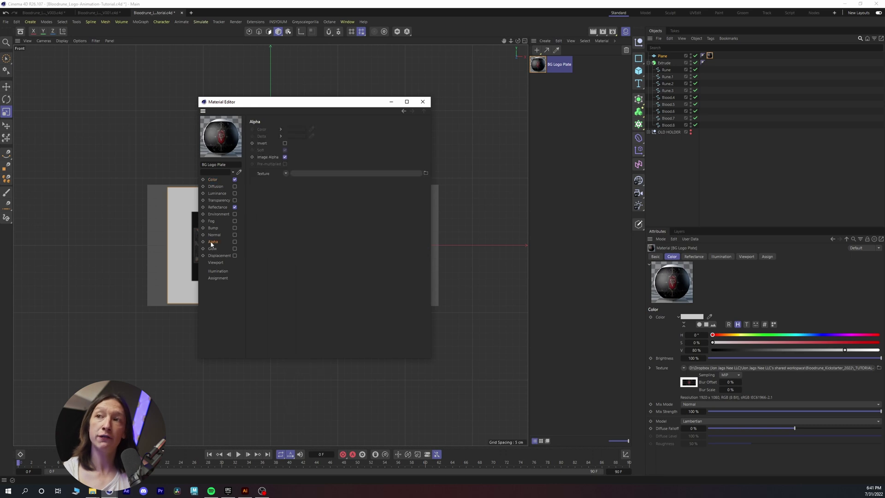
pyautogui.click(235, 242)
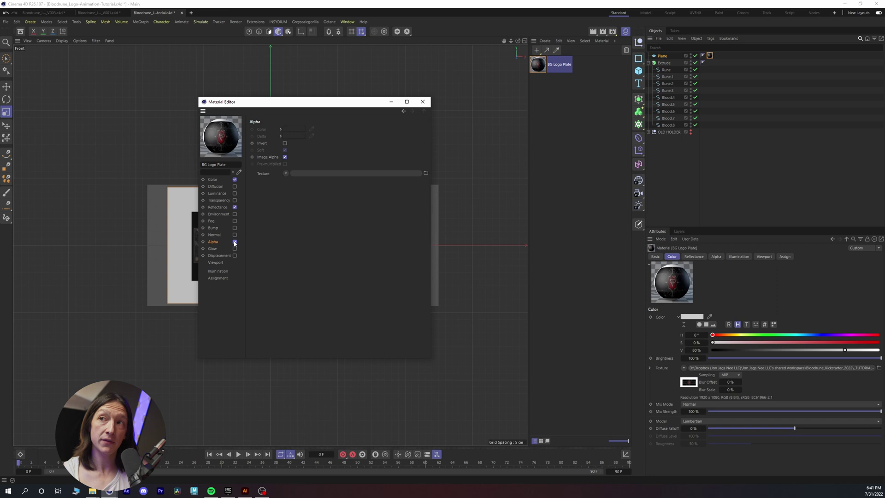
pyautogui.click(286, 174)
pyautogui.click(295, 222)
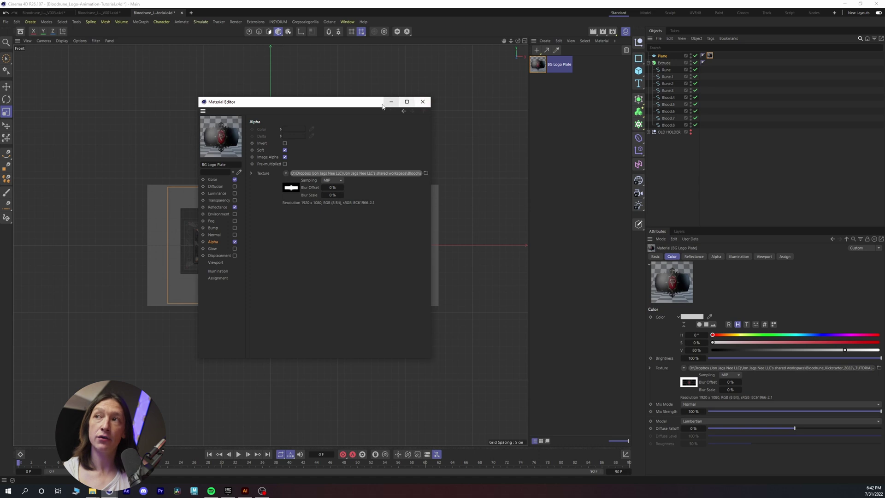
pyautogui.moveTo(358, 106); pyautogui.dragTo(635, 124)
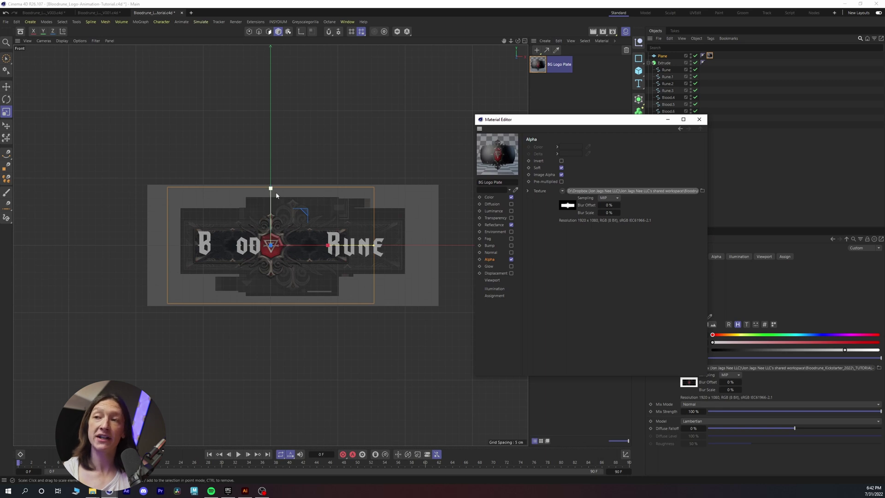
pyautogui.click(699, 119)
# - Nudge the plate 13.6 cm to the right and scale it to about 140 percent
pyautogui.press('e')
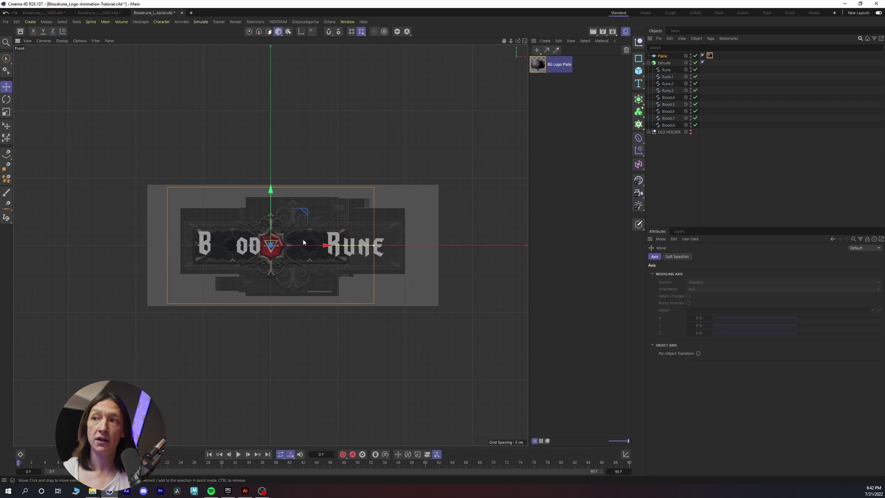
pyautogui.moveTo(292, 246); pyautogui.dragTo(308, 272)
pyautogui.scroll(6, 332, 231)
pyautogui.press('t')
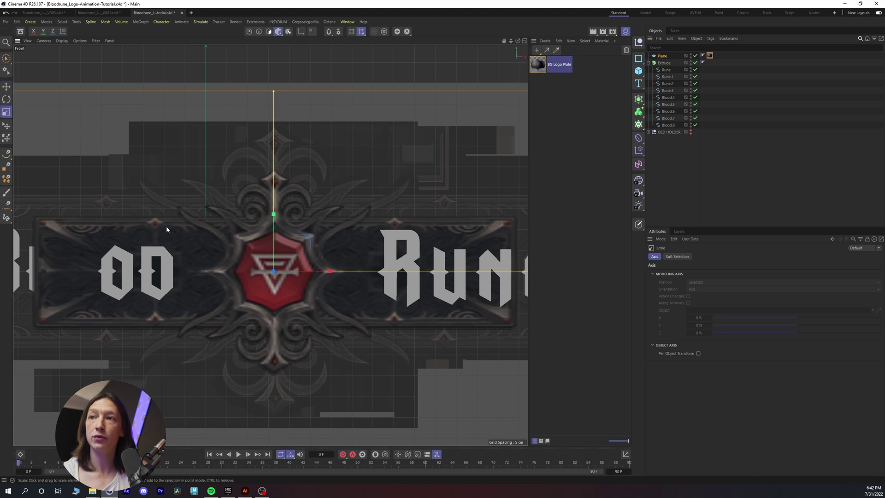
pyautogui.moveTo(166, 226); pyautogui.dragTo(321, 238)
# - Return to the Perspective view and deepen the Blood Rune lettering's extrusion
pyautogui.press('e')
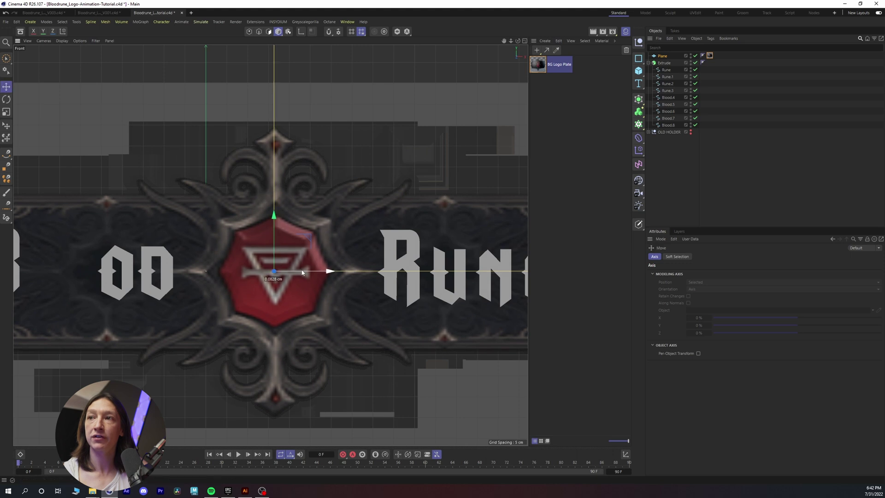
pyautogui.press('F1')
pyautogui.keyDown('alt'); pyautogui.moveTo(300, 271); pyautogui.dragTo(246, 250); pyautogui.keyUp('alt')
pyautogui.moveTo(306, 233); pyautogui.dragTo(270, 224)
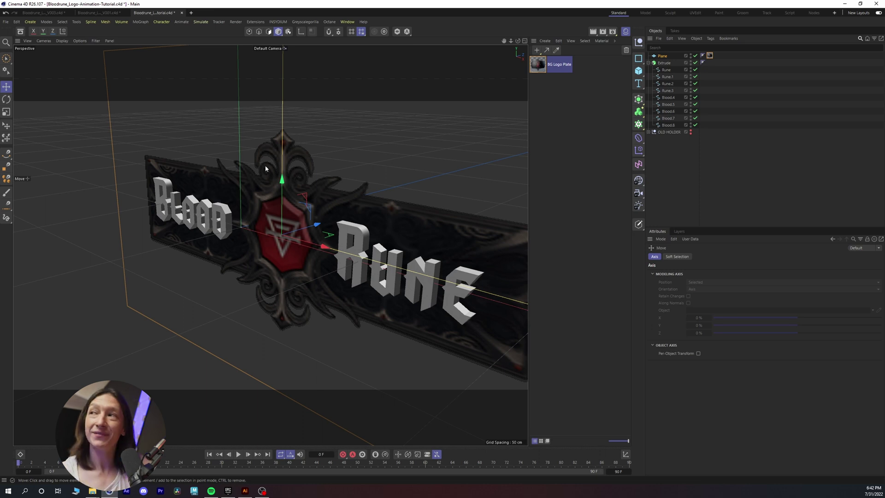
# - Load the Flat - Angled bevel preset on the Extrude caps and orbit to inspect it
pyautogui.click(664, 64)
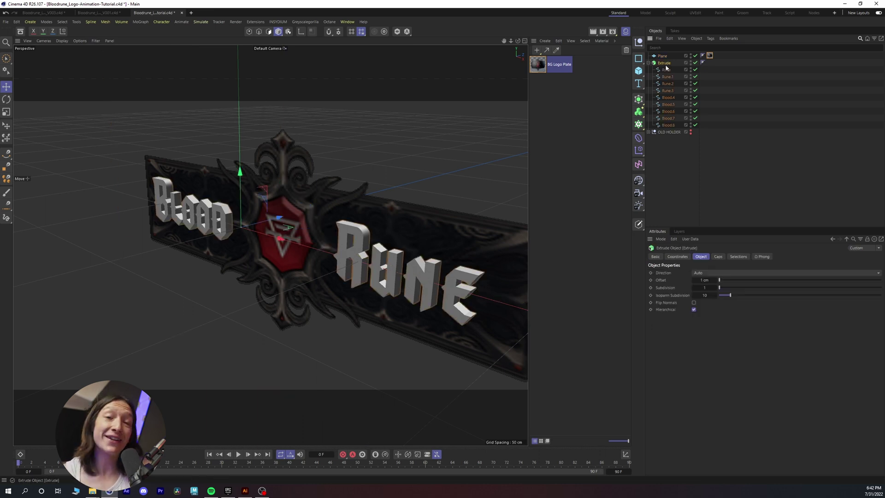
pyautogui.click(718, 257)
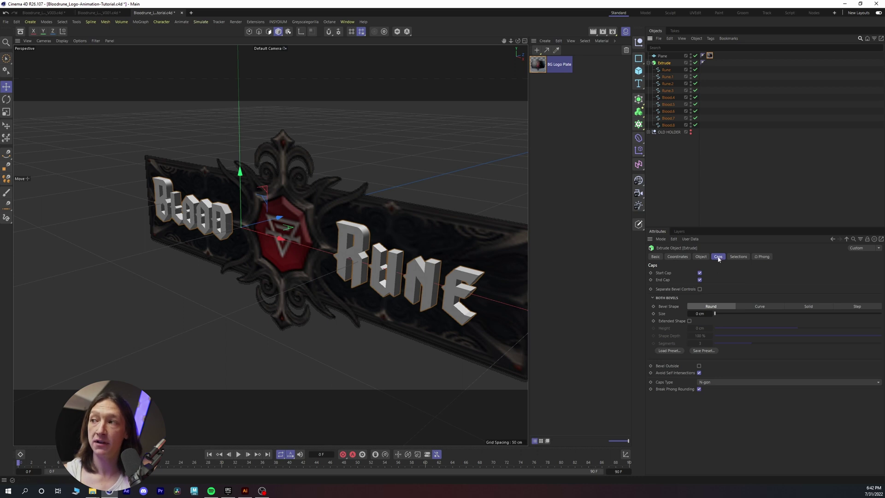
pyautogui.click(671, 351)
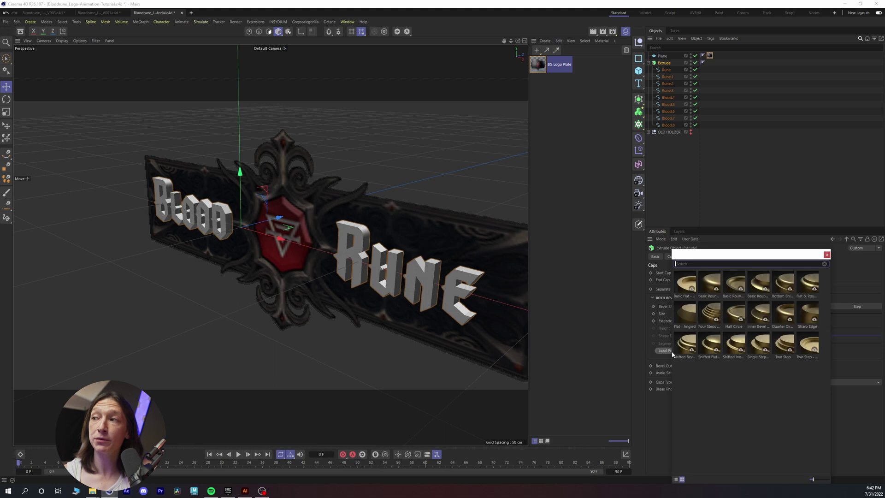
pyautogui.doubleClick(688, 317)
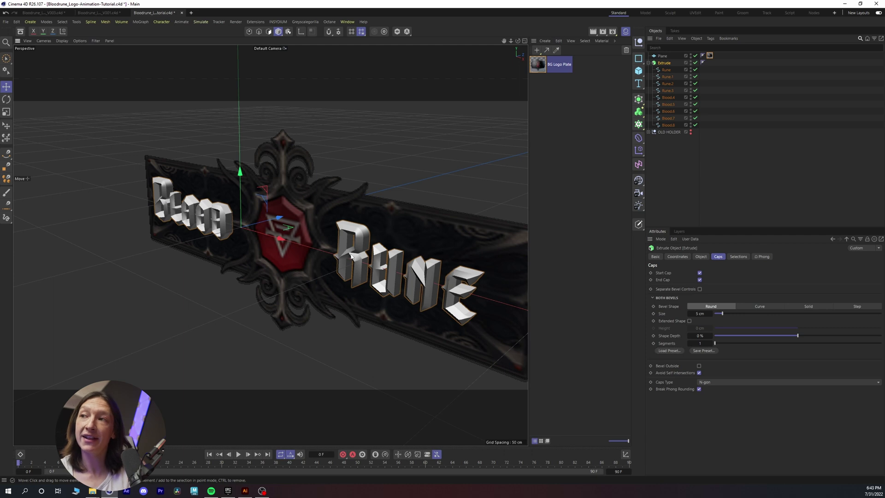
pyautogui.moveTo(350, 256)
pyautogui.keyDown('alt'); pyautogui.mouseDown()
pyautogui.moveTo(326, 257)
pyautogui.moveTo(343, 252)
pyautogui.mouseUp(); pyautogui.keyUp('alt')
pyautogui.scroll(10, 411, 241)
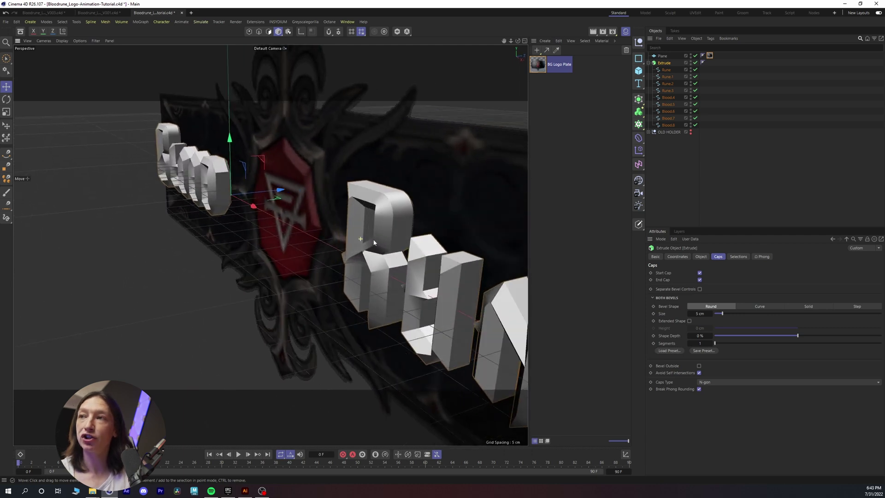
pyautogui.keyDown('alt'); pyautogui.moveTo(411, 238); pyautogui.dragTo(326, 187); pyautogui.keyUp('alt')
# - Shift the background plane slightly in depth and create a new standard material
pyautogui.click(474, 145)
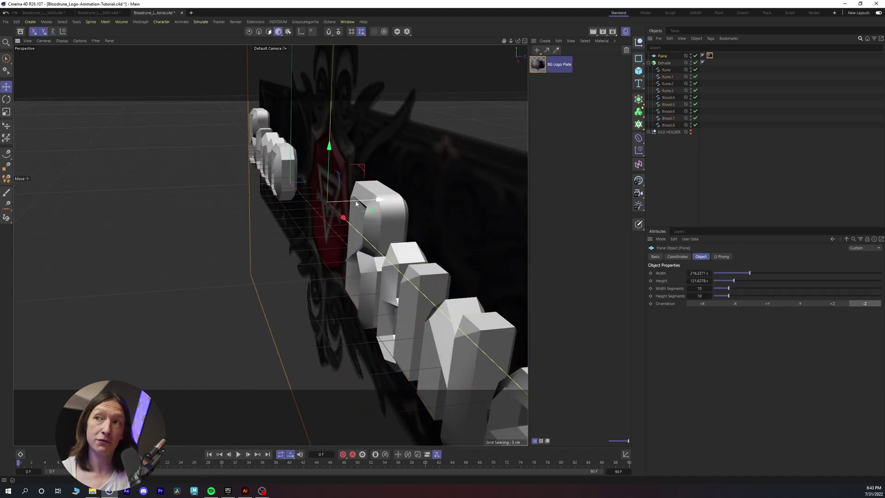
pyautogui.moveTo(357, 203); pyautogui.dragTo(363, 200)
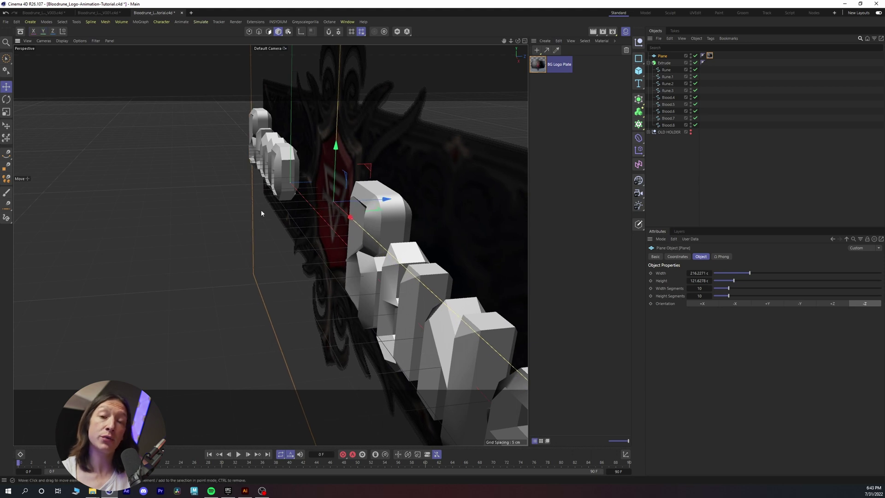
pyautogui.click(544, 40)
pyautogui.moveTo(559, 63)
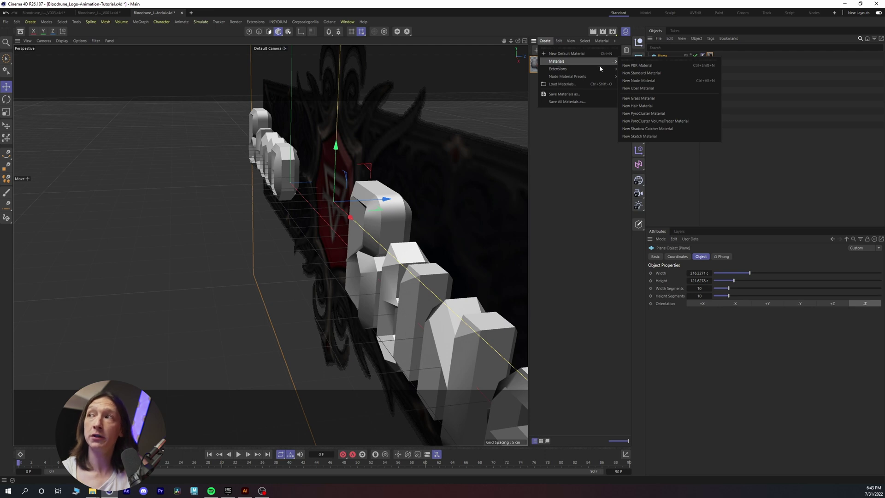
pyautogui.click(641, 73)
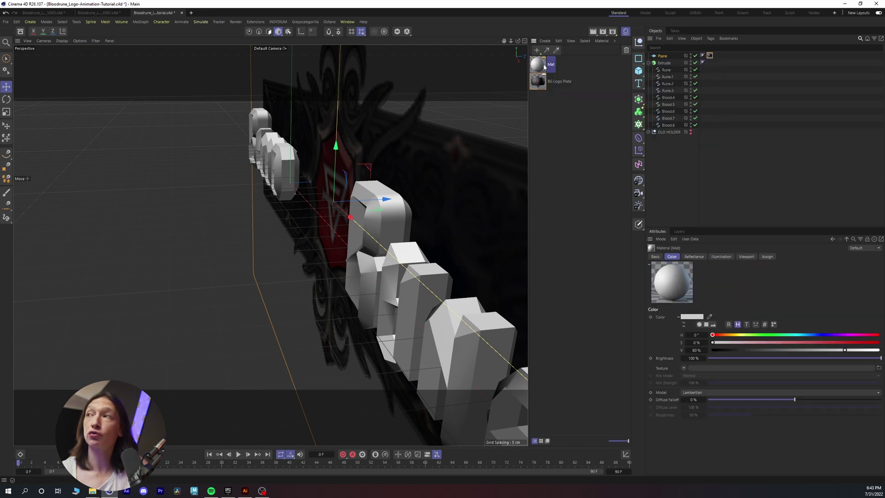
# - Apply the new material to the Extrude letters and rename it 'type tex placeholder'
pyautogui.moveTo(544, 67); pyautogui.dragTo(669, 63)
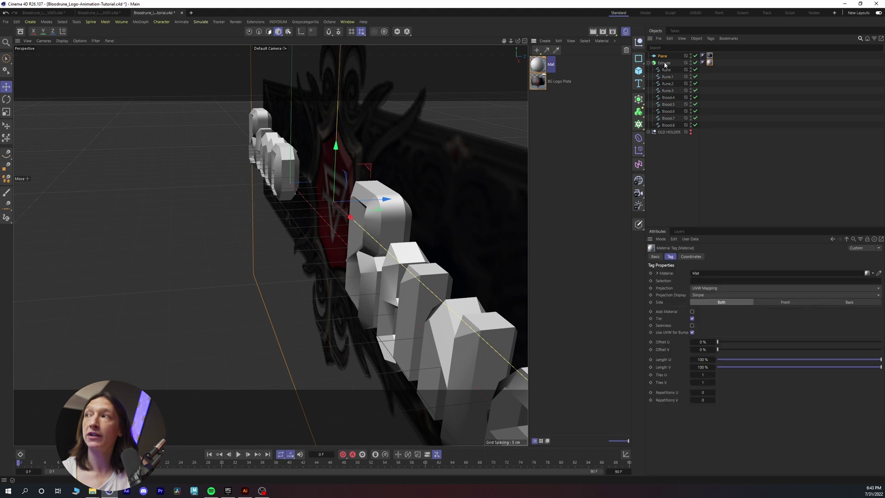
pyautogui.doubleClick(550, 65)
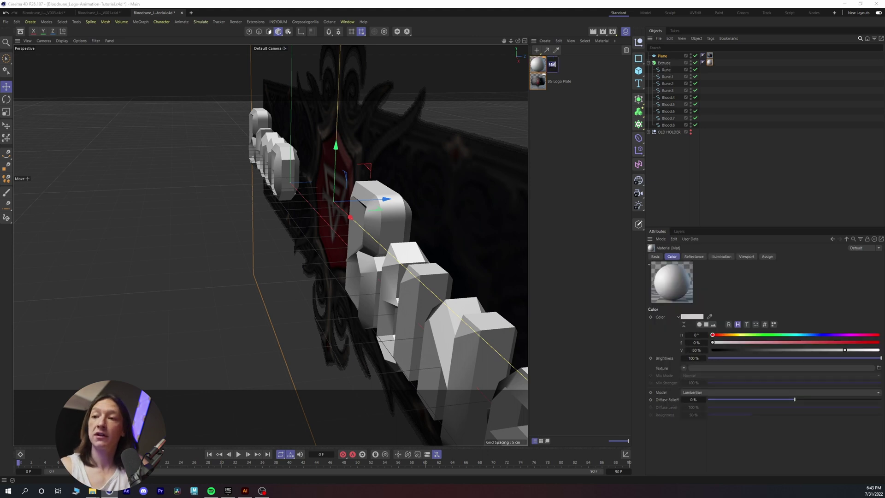
pyautogui.write('yae')
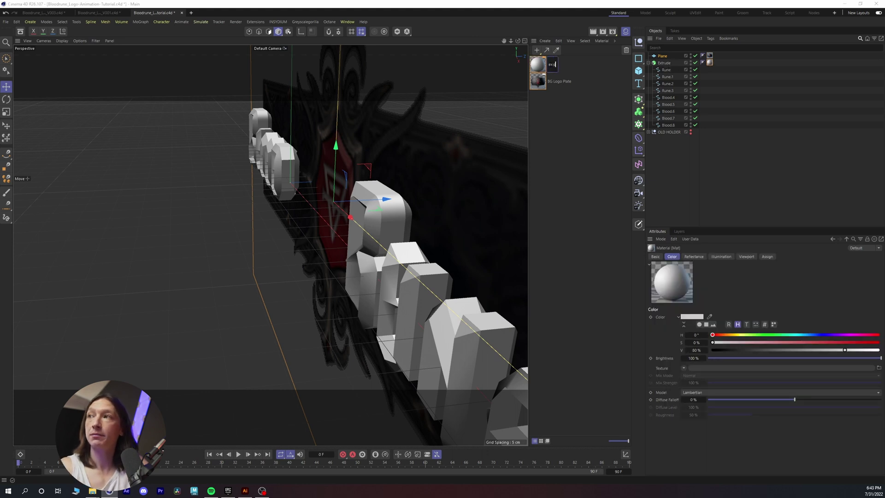
pyautogui.write('laceholder')
pyautogui.press('Return')
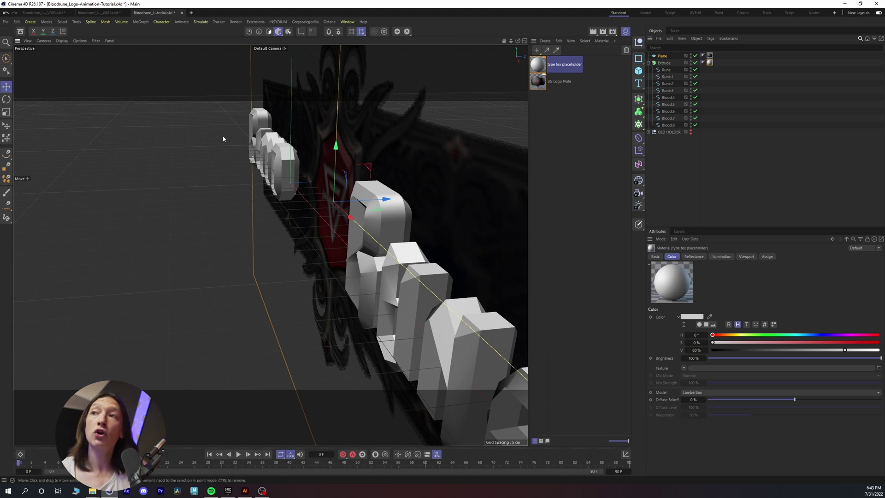
pyautogui.keyDown('alt'); pyautogui.moveTo(199, 154); pyautogui.dragTo(158, 213); pyautogui.keyUp('alt')
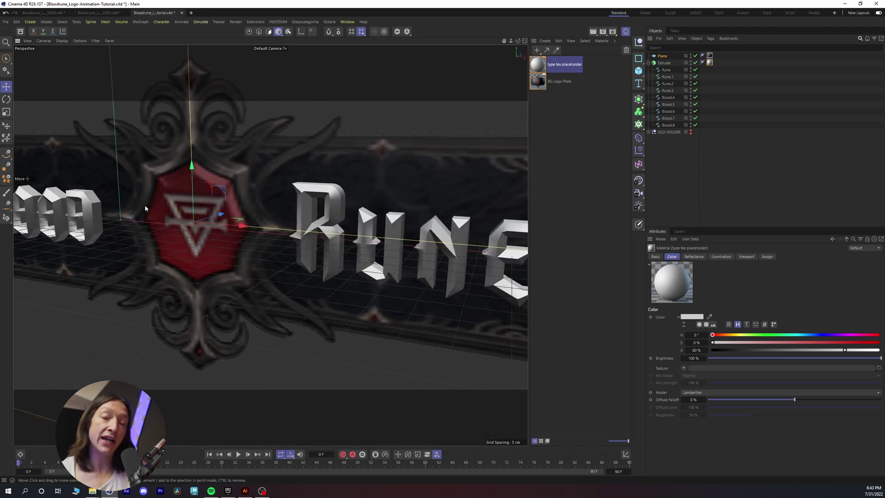
# - Orbit and zoom out so the full logo plate faces the view, then add a camera
pyautogui.keyDown('alt'); pyautogui.moveTo(172, 199); pyautogui.dragTo(224, 246); pyautogui.keyUp('alt')
pyautogui.scroll(-10, 217, 223)
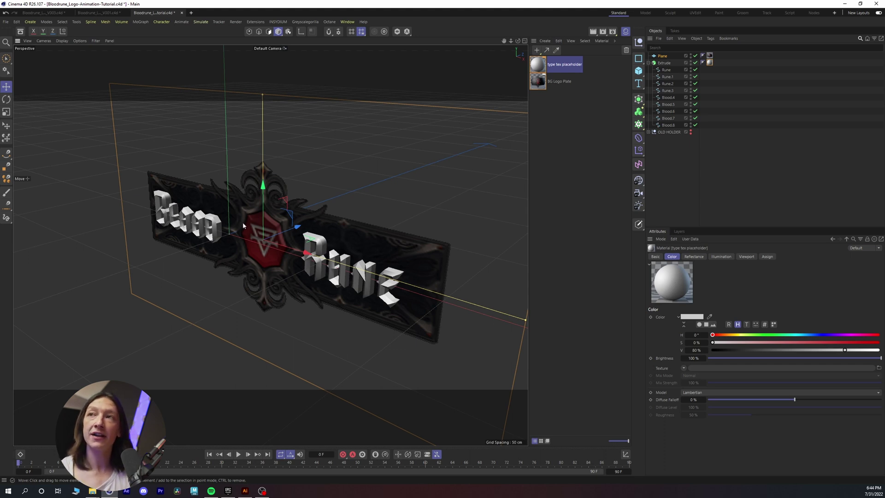
pyautogui.keyDown('alt'); pyautogui.moveTo(237, 240); pyautogui.dragTo(231, 232); pyautogui.keyUp('alt')
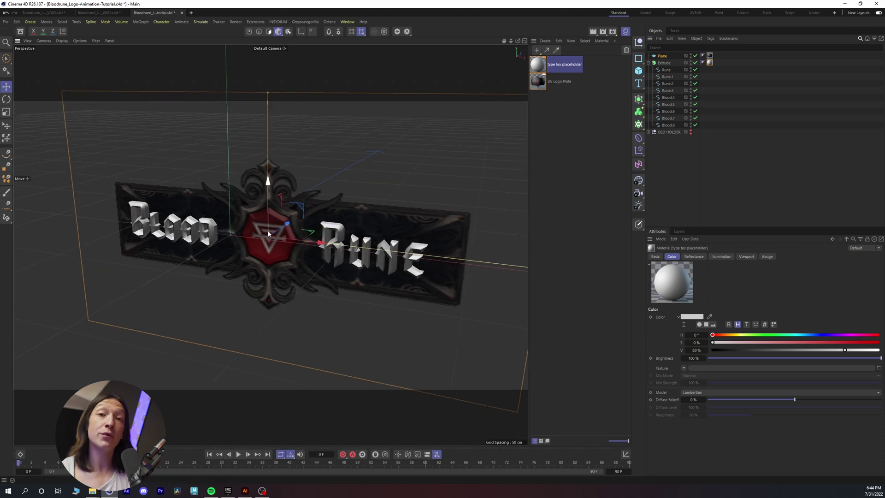
pyautogui.click(639, 193)
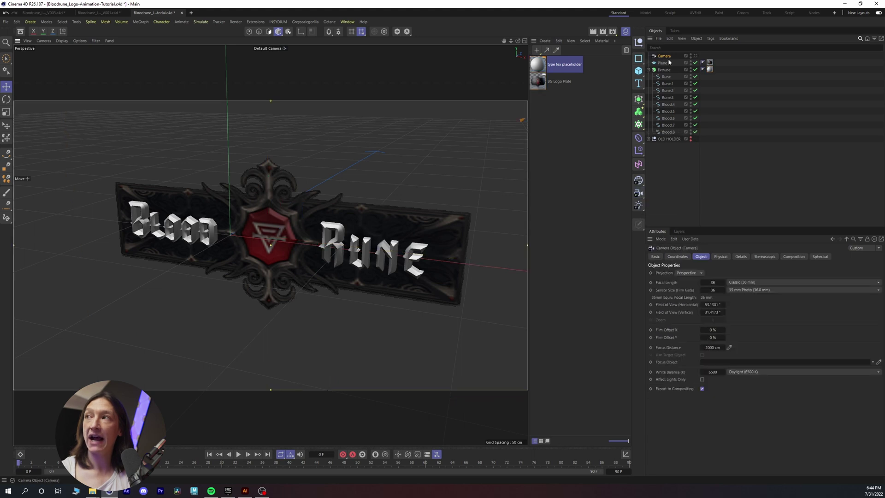
# - Look through the new camera and adjust its focal length from 16 to 24 mm
pyautogui.click(696, 55)
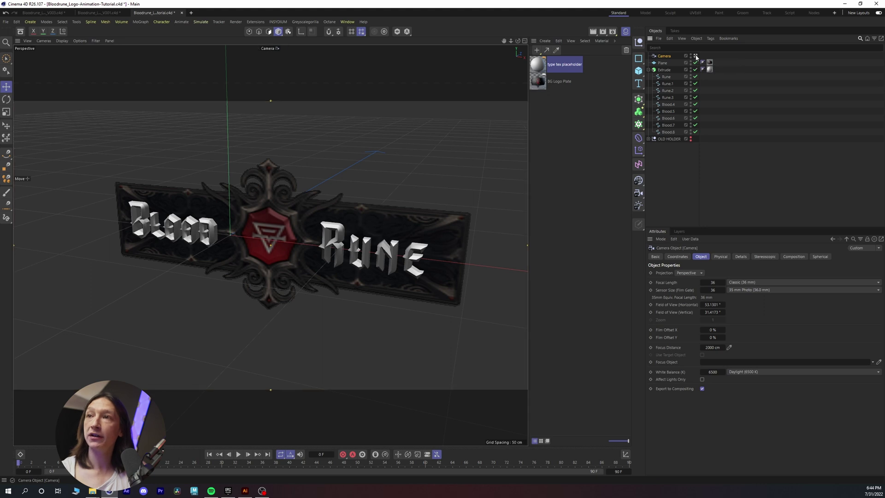
pyautogui.click(713, 282)
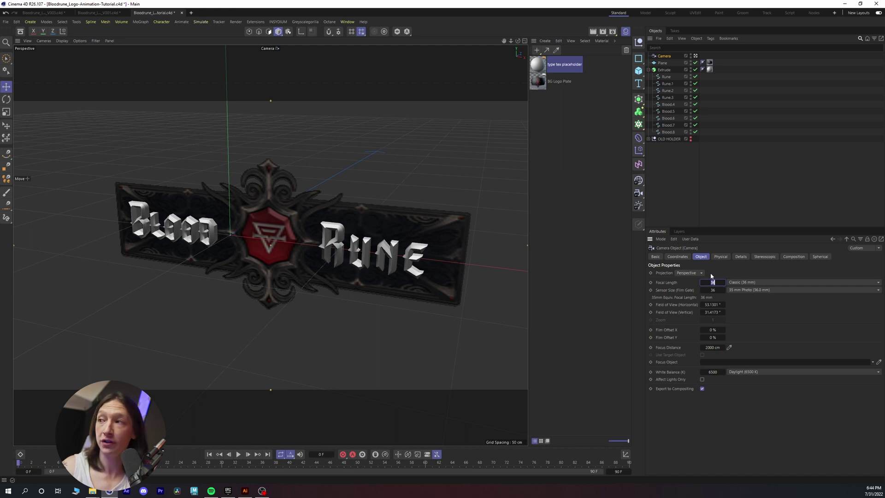
pyautogui.write('6')
pyautogui.press('Return')
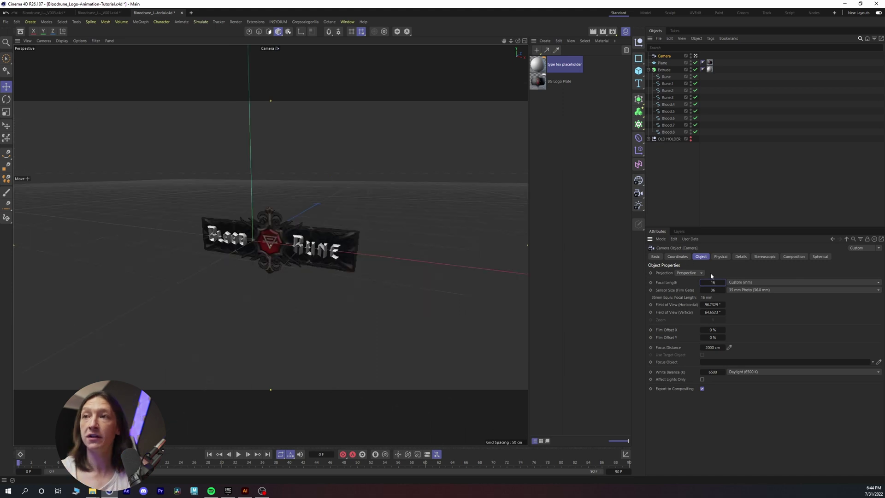
pyautogui.scroll(10, 303, 231)
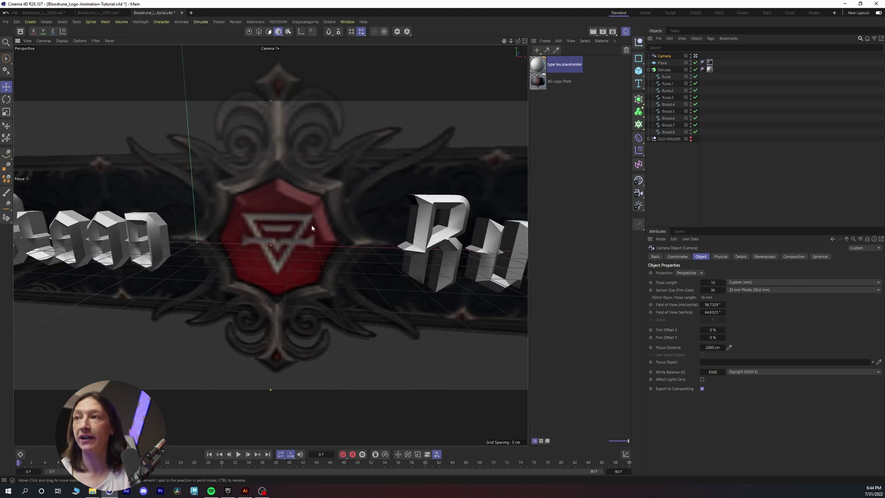
pyautogui.moveTo(311, 225); pyautogui.dragTo(279, 234, button='middle')
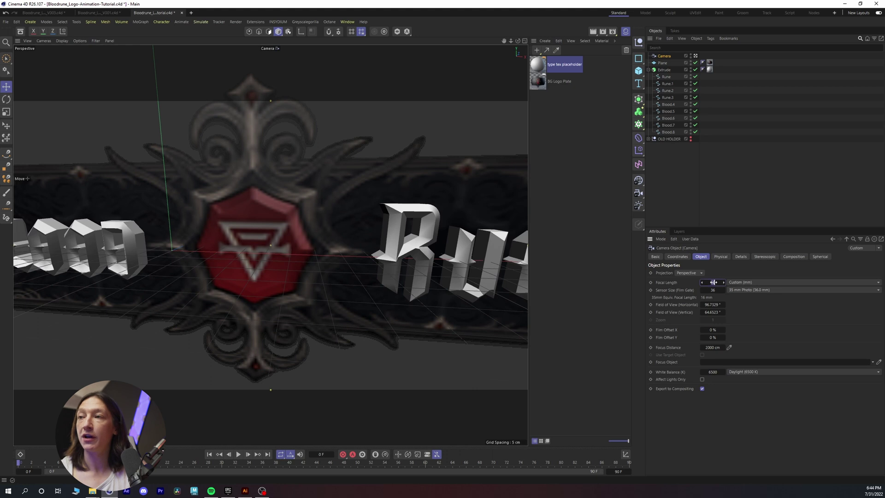
pyautogui.moveTo(713, 282); pyautogui.dragTo(718, 283)
pyautogui.scroll(-10, 336, 259)
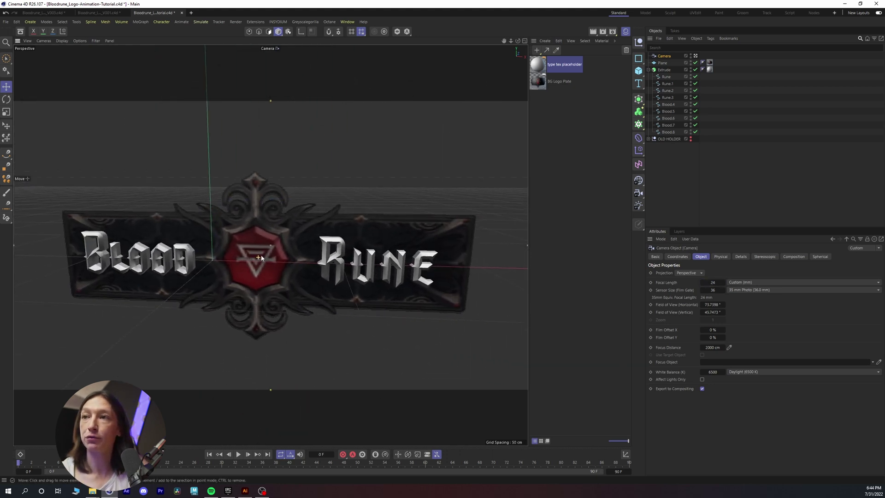
pyautogui.keyDown('alt'); pyautogui.moveTo(261, 257); pyautogui.dragTo(267, 243); pyautogui.keyUp('alt')
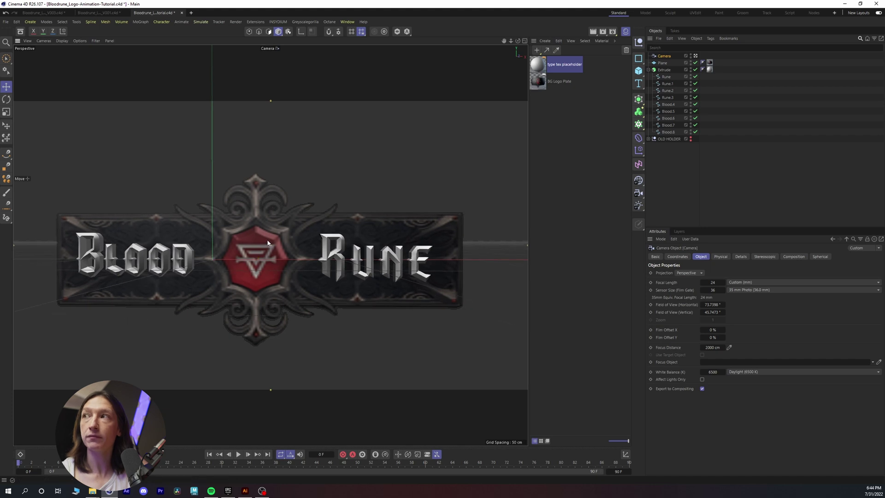
# - Zero the camera's X and Y position and its heading and pitch rotation
pyautogui.click(677, 257)
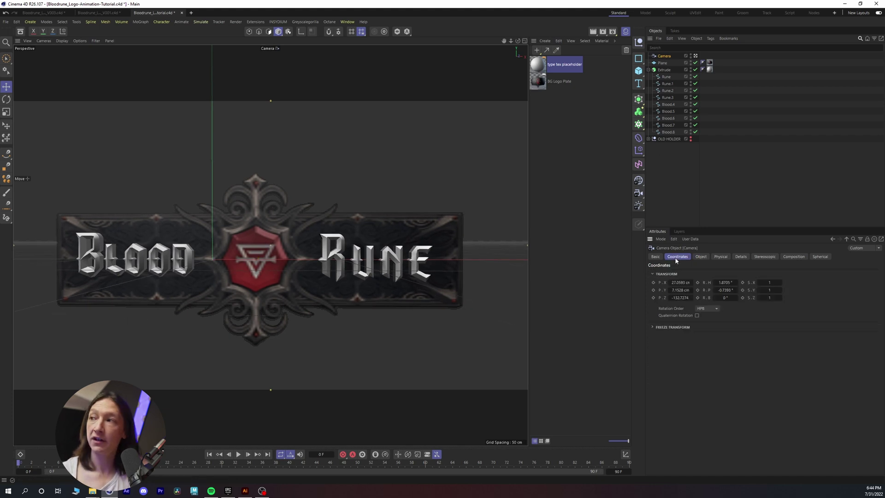
pyautogui.click(674, 282)
pyautogui.write('0')
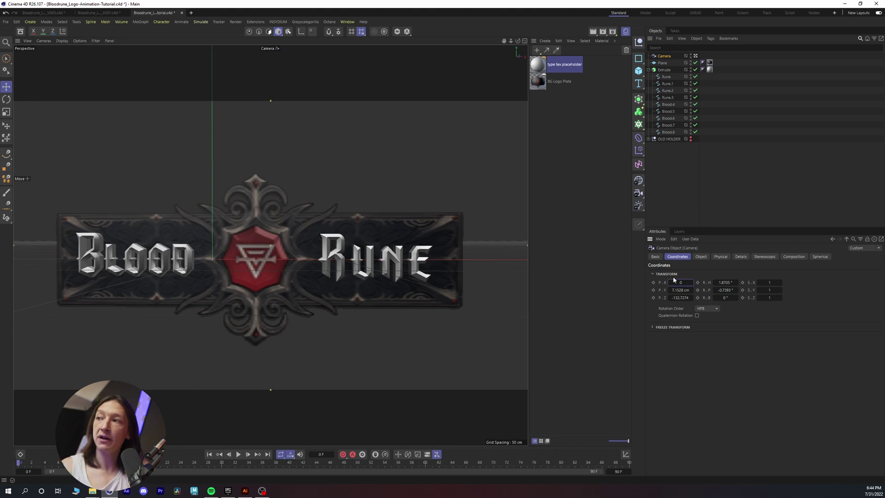
pyautogui.press('Tab')
pyautogui.write('0')
pyautogui.press('Return')
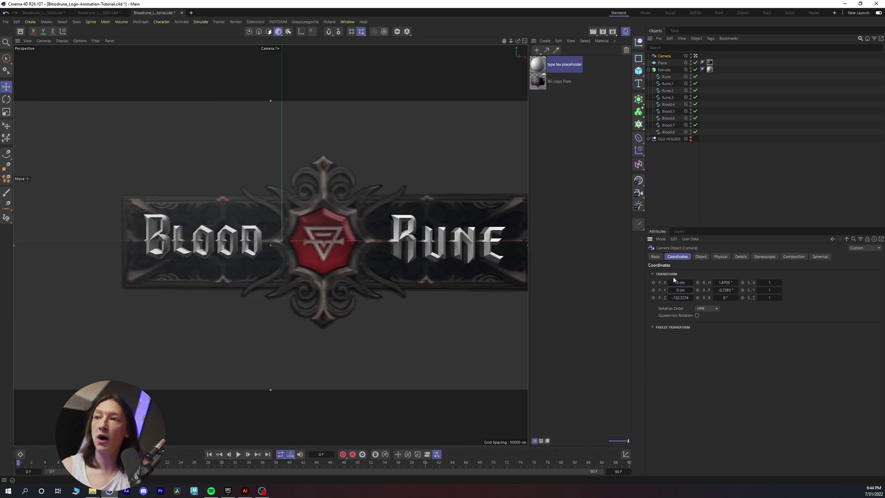
pyautogui.click(727, 283)
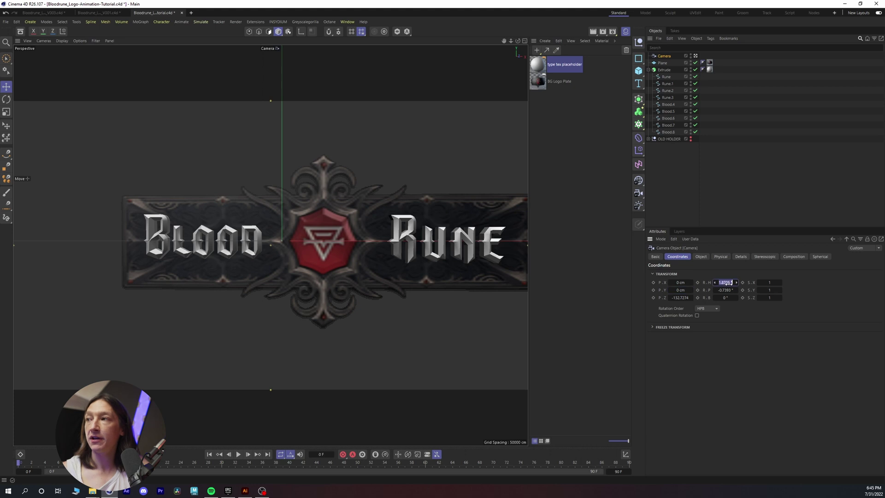
pyautogui.write('0')
pyautogui.press('Tab')
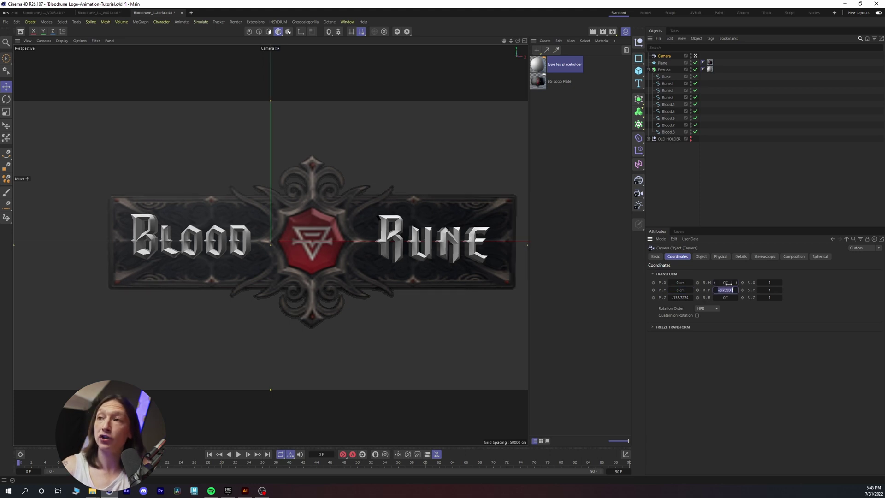
pyautogui.write('0')
pyautogui.press('Return')
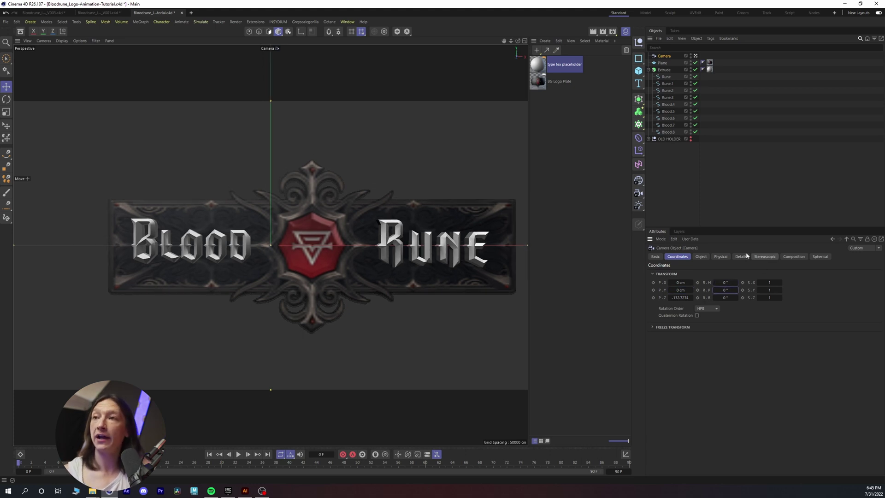
# - Select the logo plate together with the extruded lettering, then the camera
pyautogui.click(663, 63)
pyautogui.keyDown('ctrl'); pyautogui.click(664, 70); pyautogui.keyUp('ctrl')
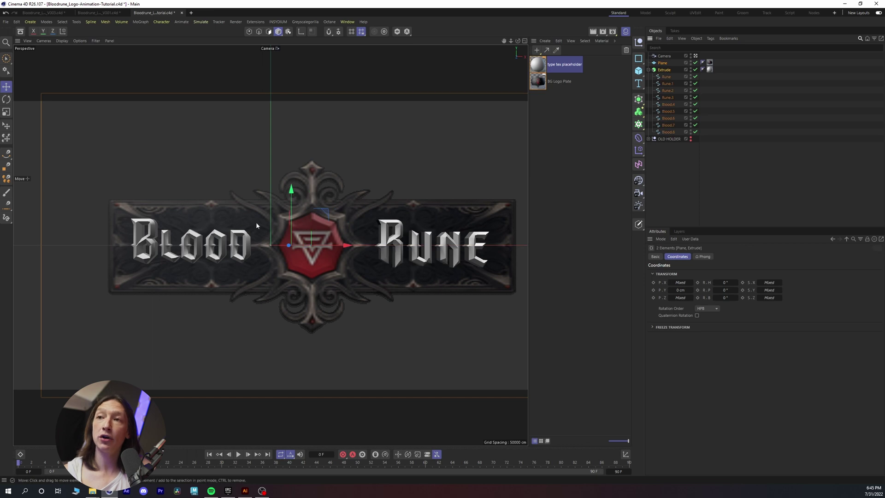
pyautogui.click(665, 56)
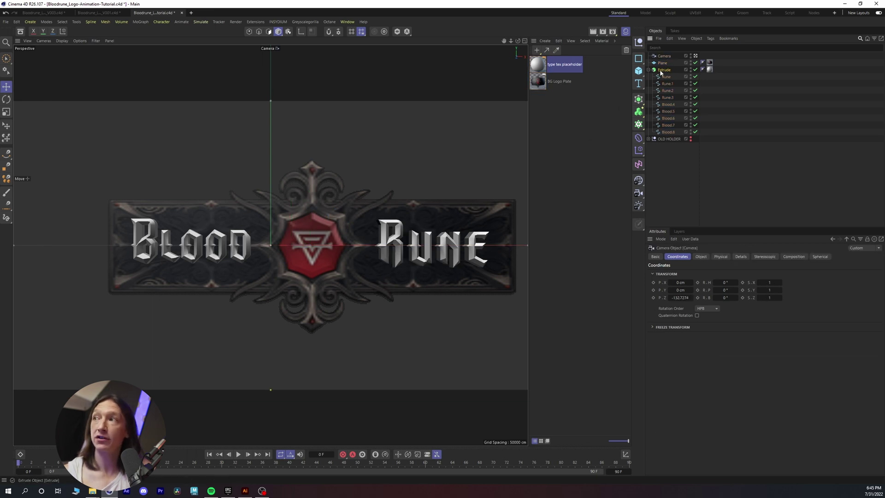
# - Group the plate and logo under a null named 'Logo Stuff' at X 0 cm
pyautogui.hotkey('ctrl', 'z')
pyautogui.hotkey('ctrl', 'z')
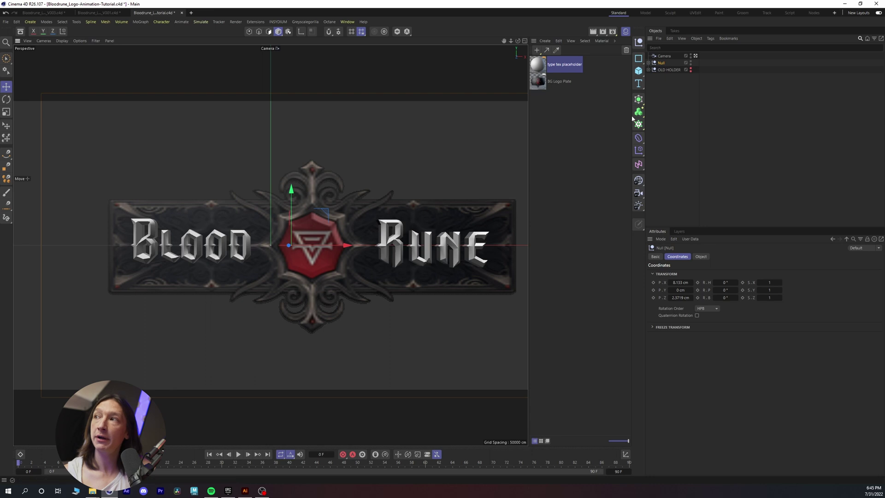
pyautogui.hotkey('alt', 'g')
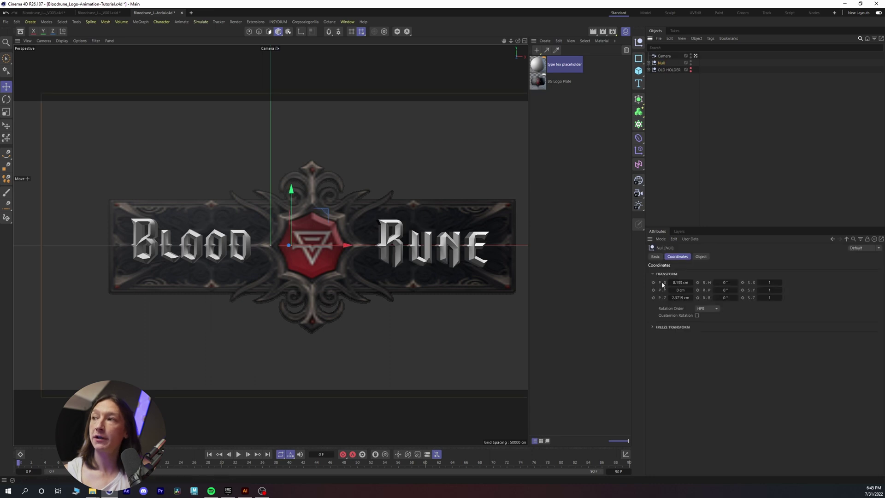
pyautogui.click(680, 283)
pyautogui.write('0')
pyautogui.press('Return')
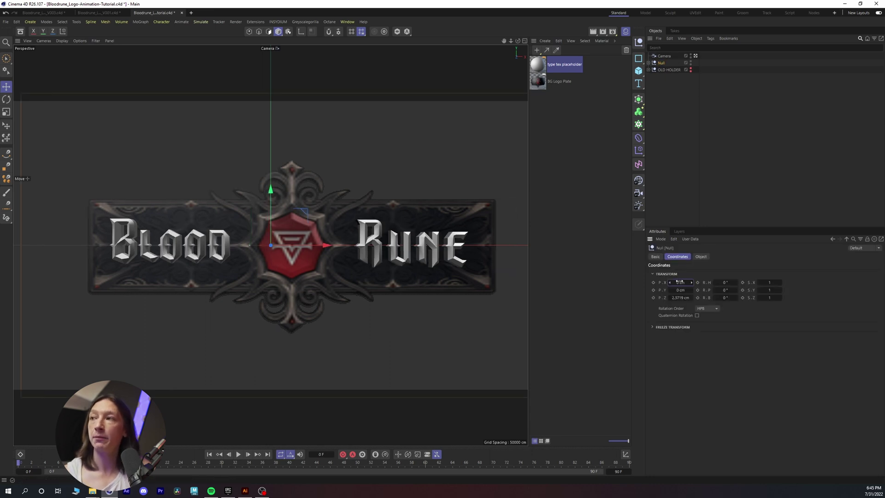
pyautogui.doubleClick(661, 64)
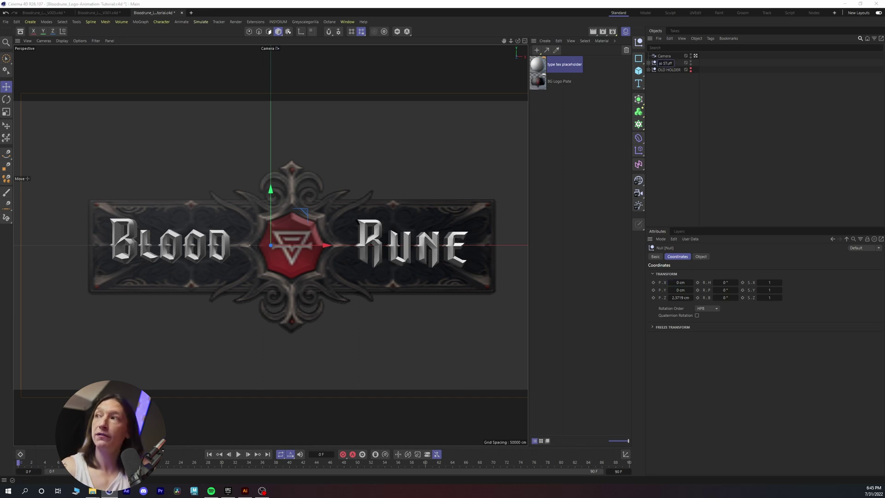
pyautogui.write('Logo Stuff')
pyautogui.press('Return')
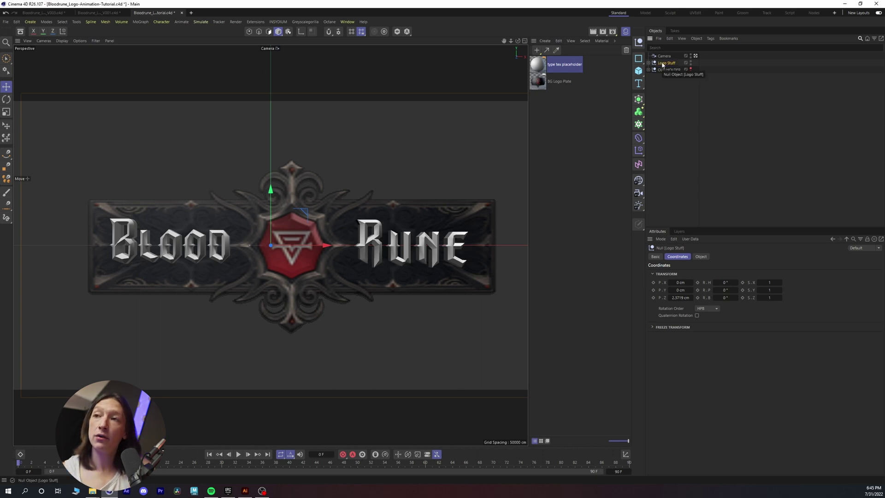
# - Centre the null's axis with Include Children and Use All Objects, then reset X to 0 cm
pyautogui.hotkey('shift', 'c')
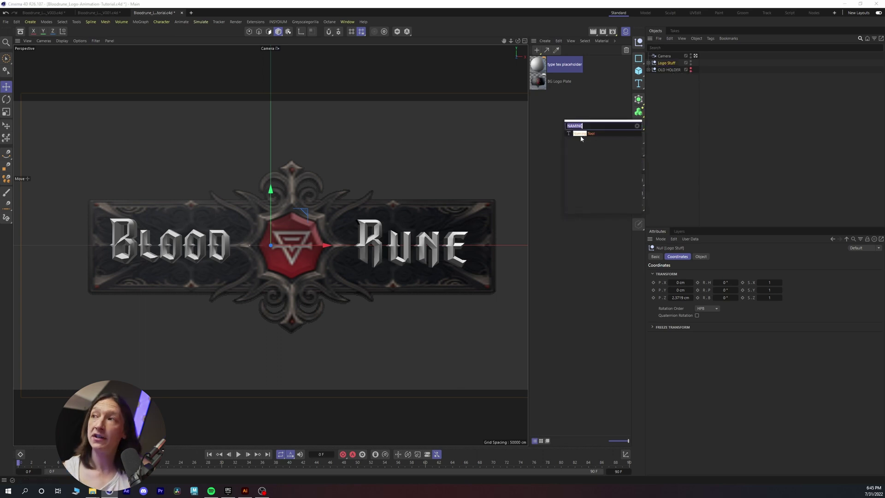
pyautogui.write('axis center')
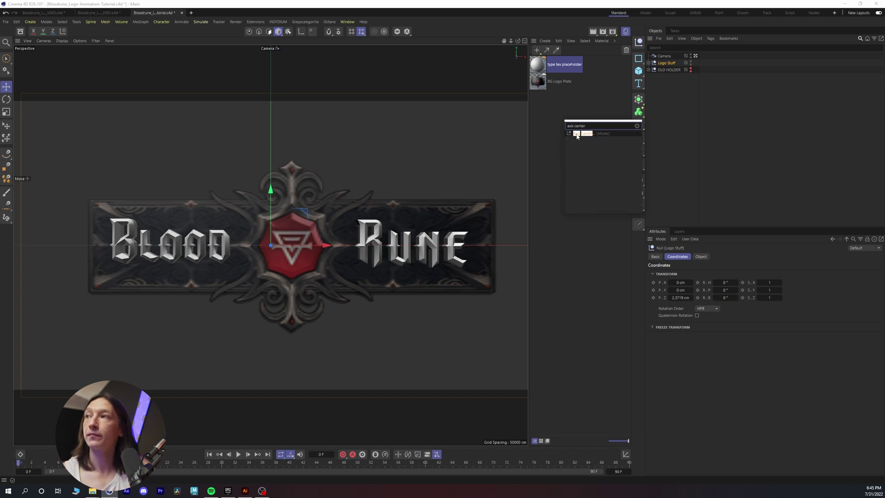
pyautogui.click(581, 134)
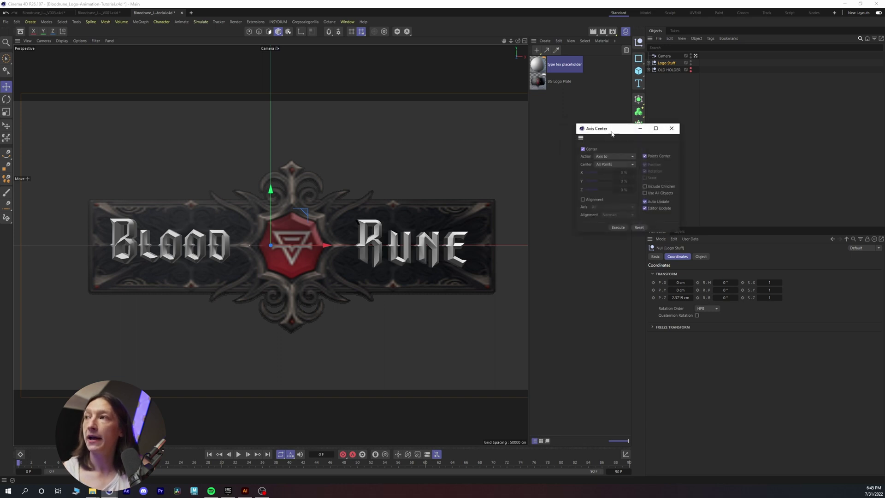
pyautogui.moveTo(592, 129); pyautogui.dragTo(447, 122)
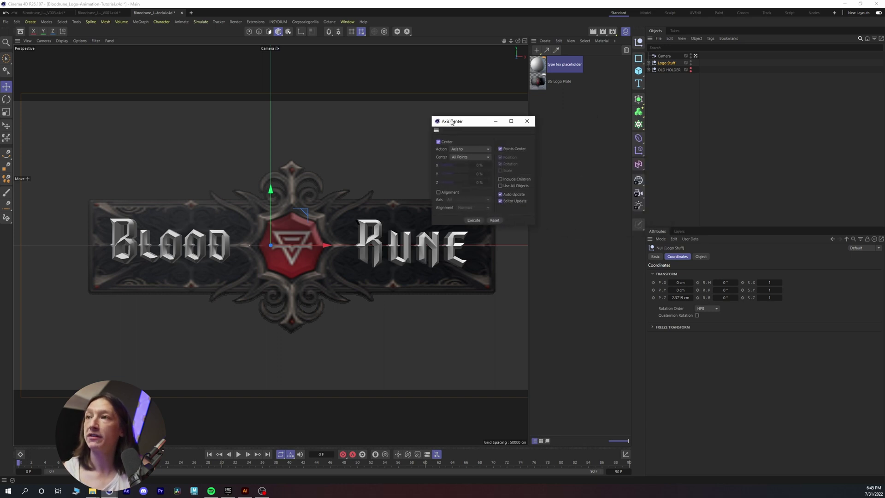
pyautogui.click(473, 221)
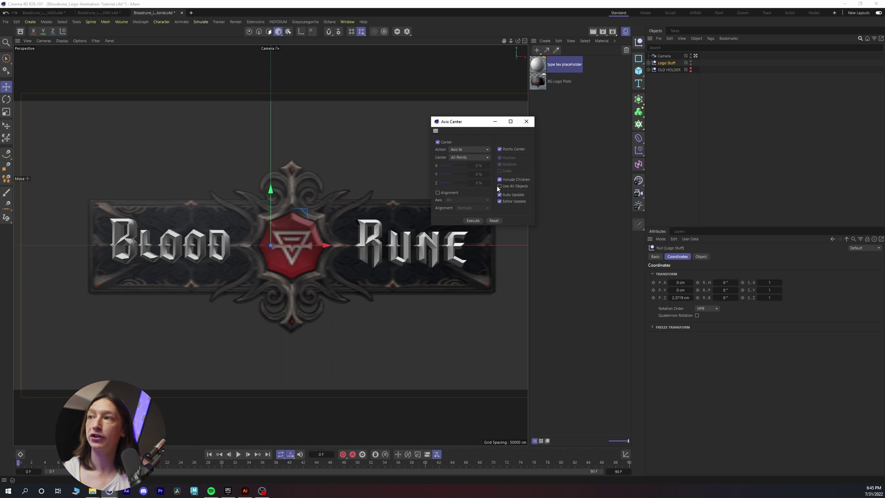
pyautogui.click(500, 186)
pyautogui.click(474, 221)
pyautogui.click(476, 221)
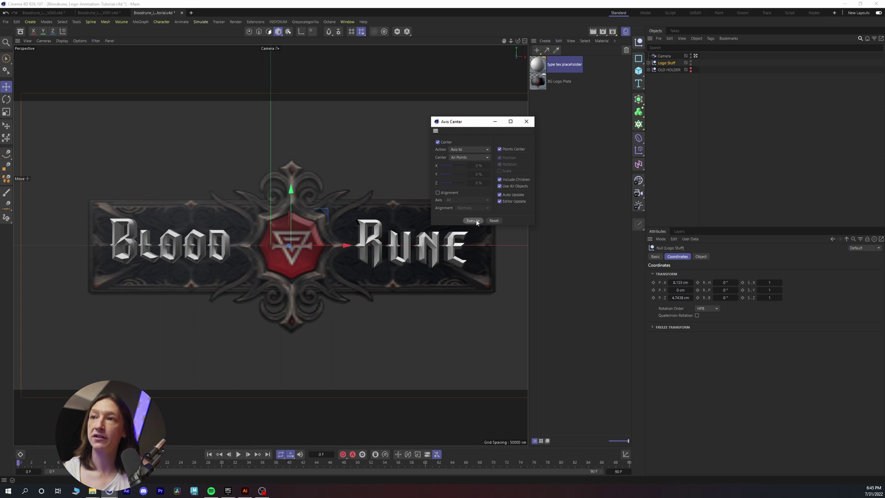
pyautogui.click(680, 282)
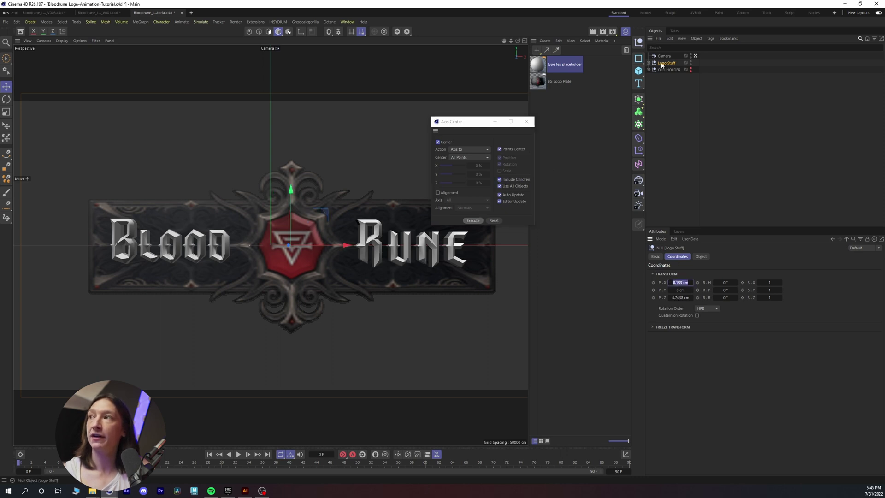
pyautogui.write('0')
pyautogui.press('Return')
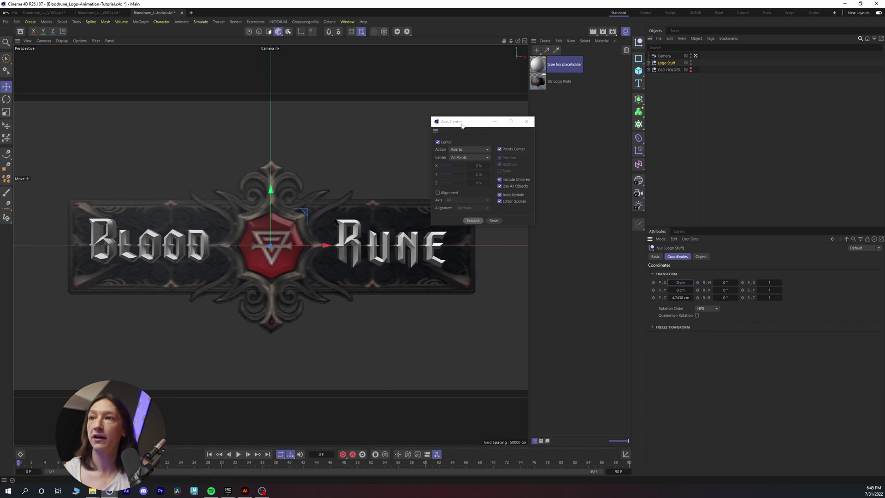
pyautogui.moveTo(461, 125); pyautogui.dragTo(576, 140)
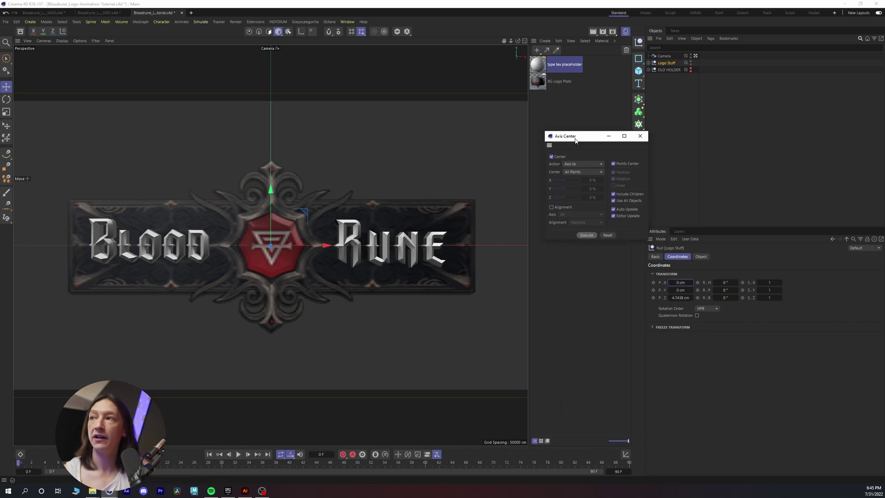
pyautogui.click(659, 57)
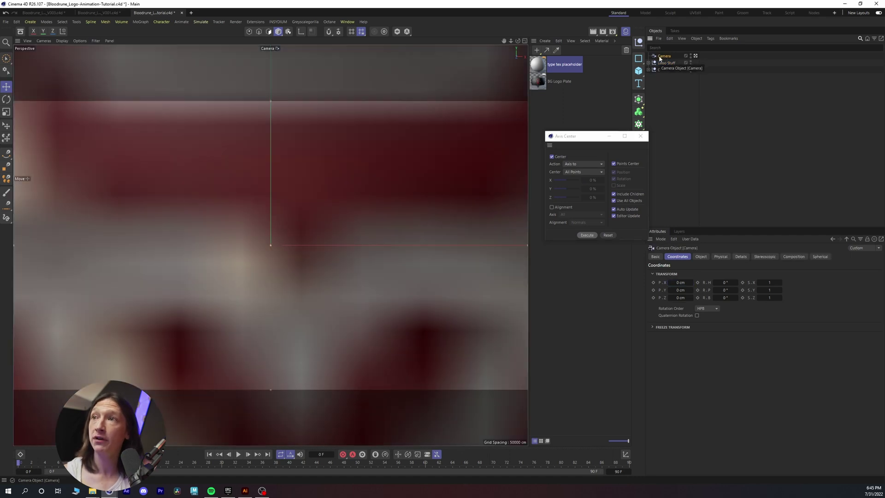
# - Turn on the camera's rule-of-thirds grid and pull it back to Z -142 cm
pyautogui.click(791, 256)
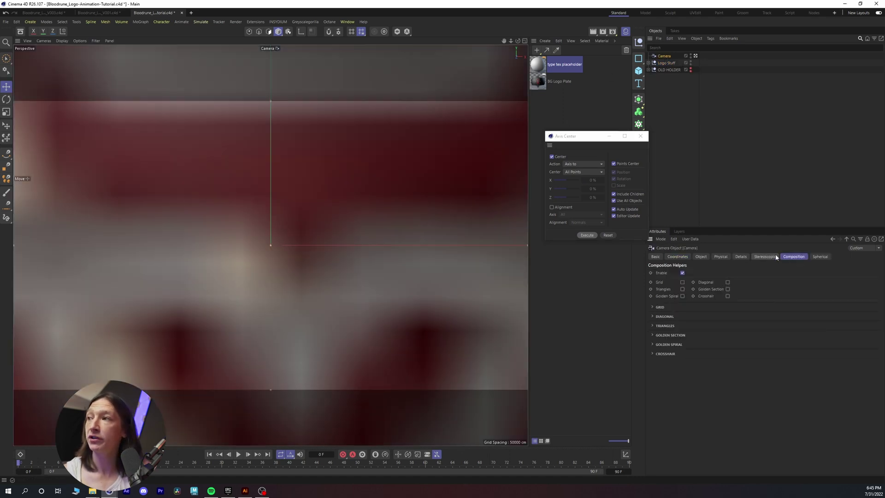
pyautogui.click(683, 282)
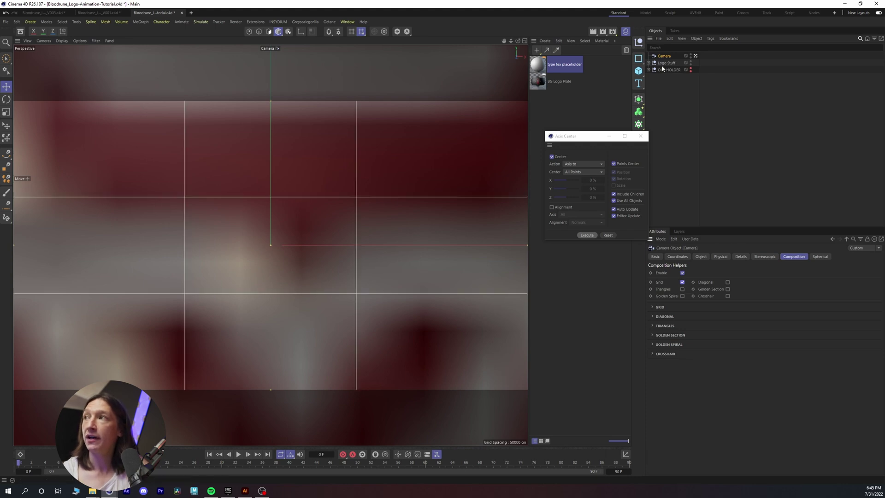
pyautogui.click(677, 257)
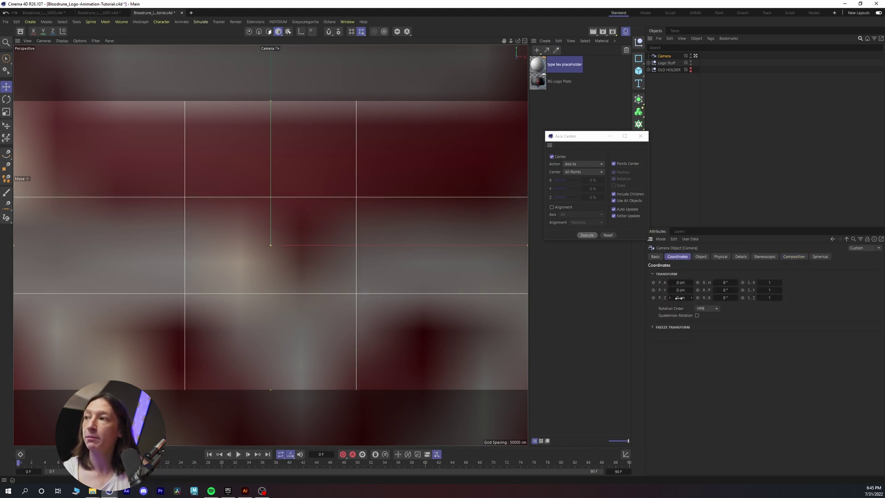
pyautogui.moveTo(680, 298)
pyautogui.mouseDown()
pyautogui.moveTo(636, 298)
pyautogui.moveTo(677, 298)
pyautogui.mouseUp()
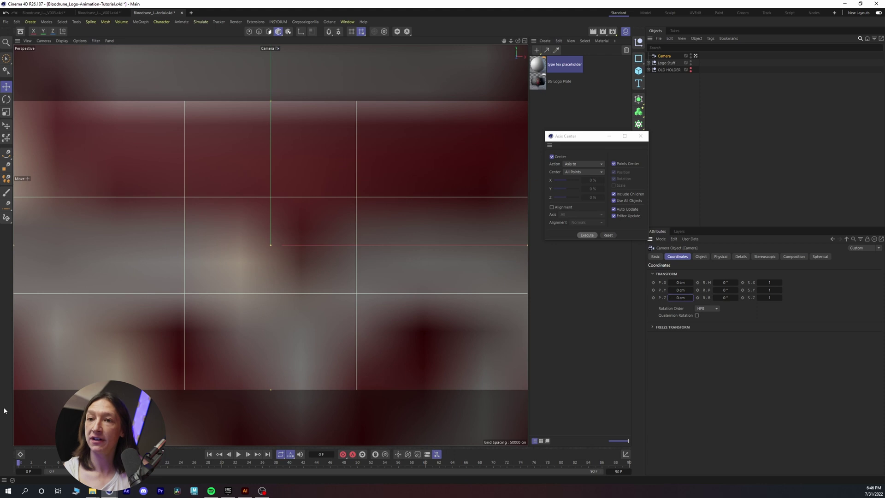
pyautogui.click(640, 137)
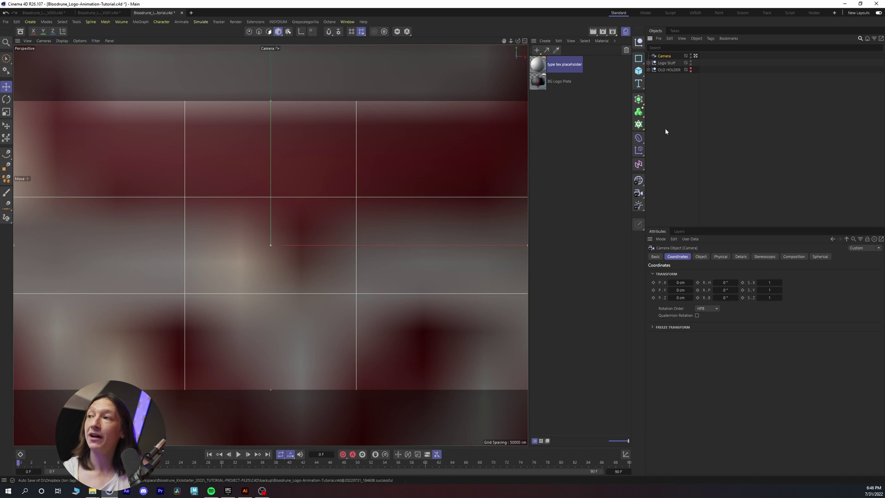
pyautogui.moveTo(681, 297); pyautogui.dragTo(659, 298)
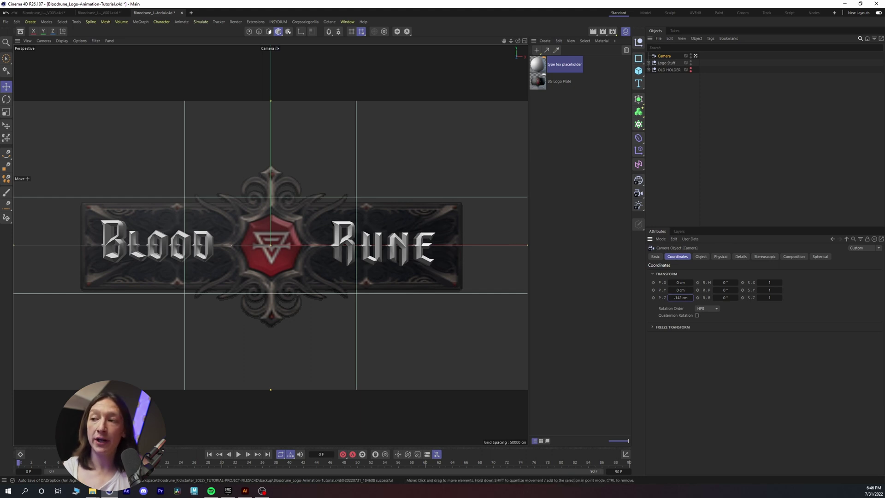
# - Set the animation end to frame 300, return the playhead to 0, and enable Autokey
pyautogui.doubleClick(618, 471)
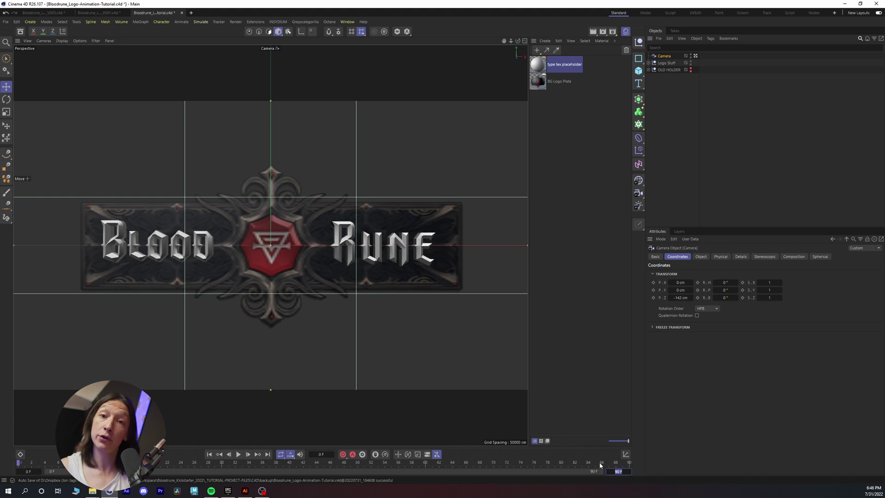
pyautogui.write('30')
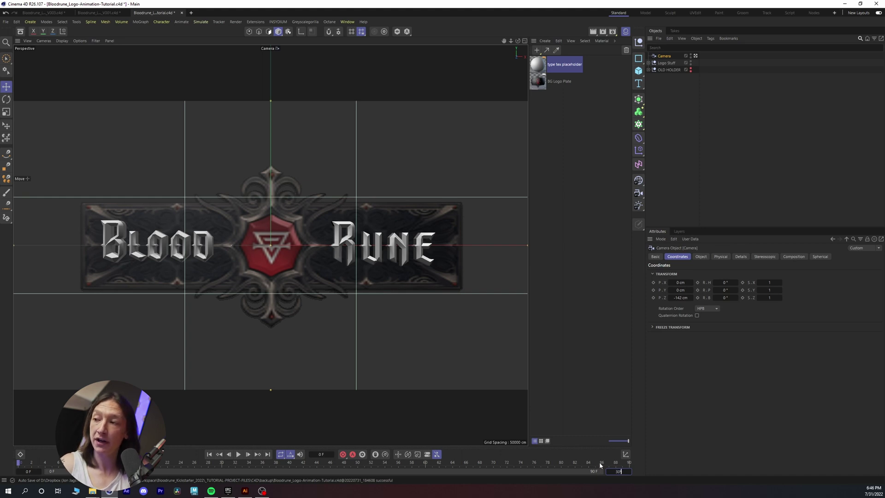
pyautogui.write('0')
pyautogui.press('Return')
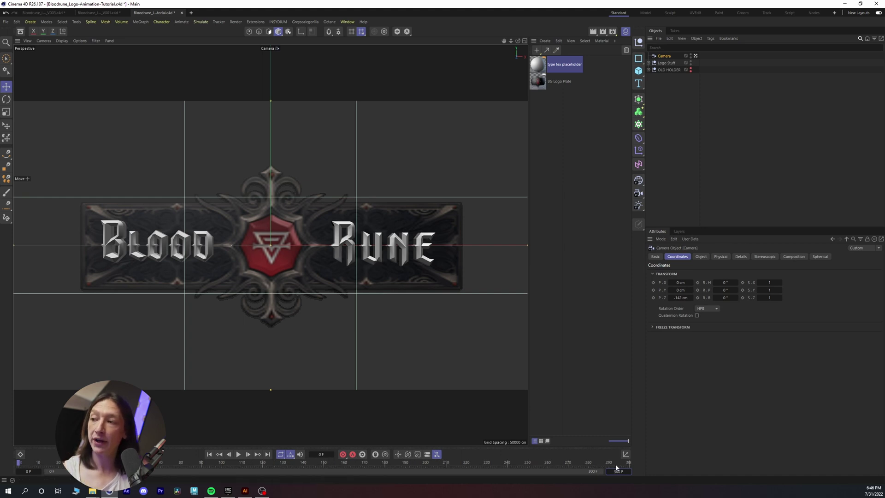
pyautogui.click(52, 461)
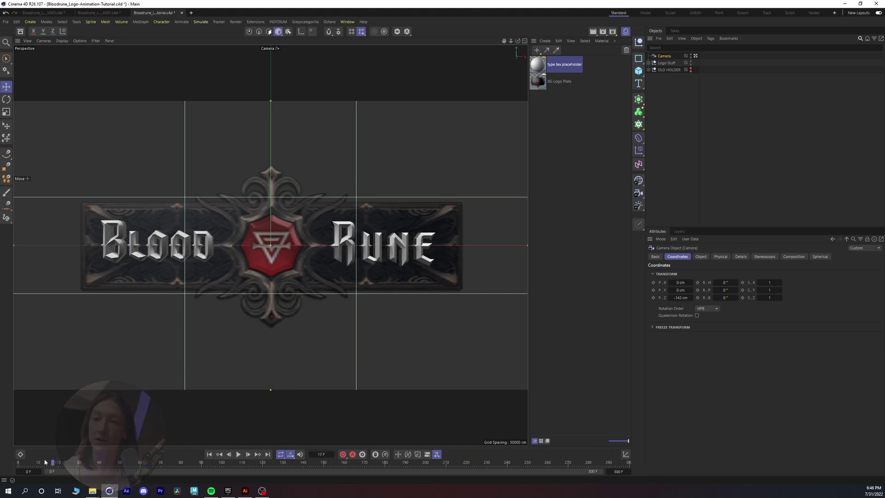
pyautogui.moveTo(44, 462); pyautogui.dragTo(4, 463)
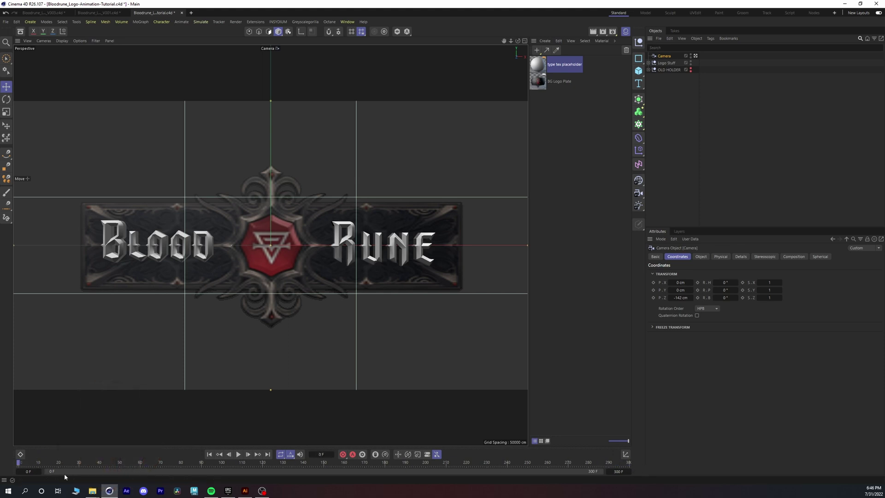
pyautogui.click(353, 455)
# - Move the camera key to frame 30, key Z -10 cm at frame 0, and play the pull-back
pyautogui.click(21, 455)
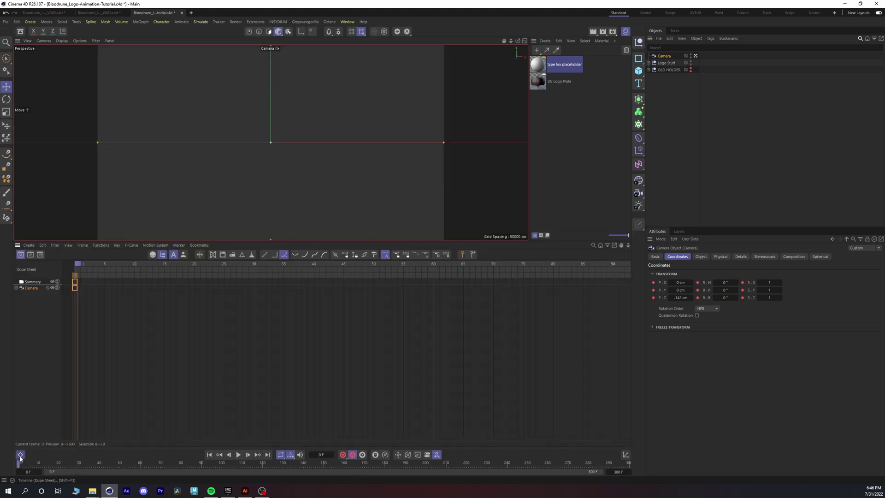
pyautogui.moveTo(135, 311); pyautogui.dragTo(254, 299)
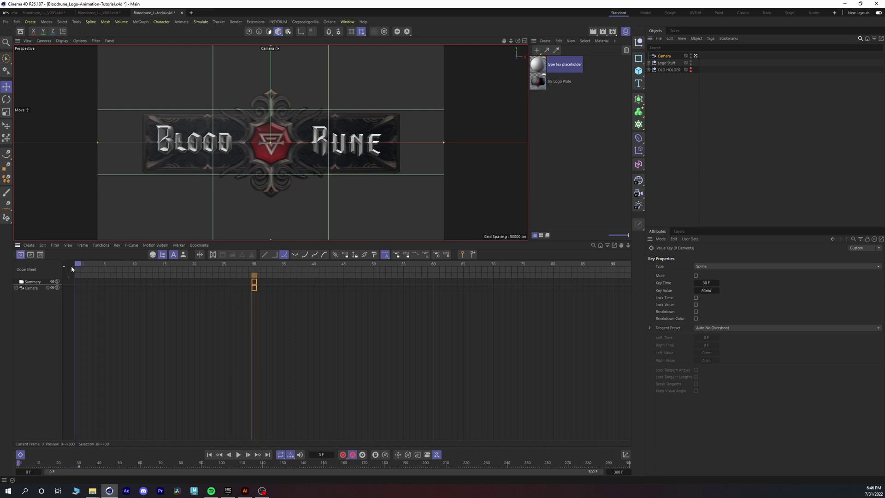
pyautogui.click(664, 56)
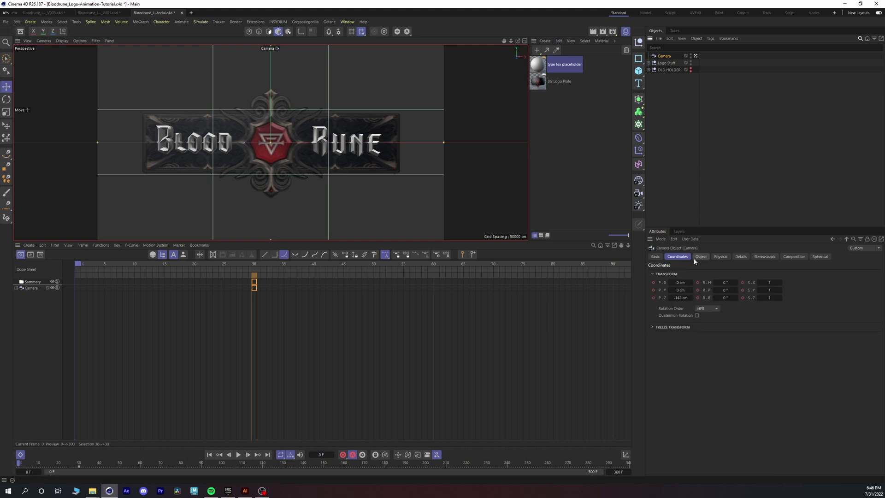
pyautogui.moveTo(674, 299); pyautogui.dragTo(715, 298)
pyautogui.click(653, 298)
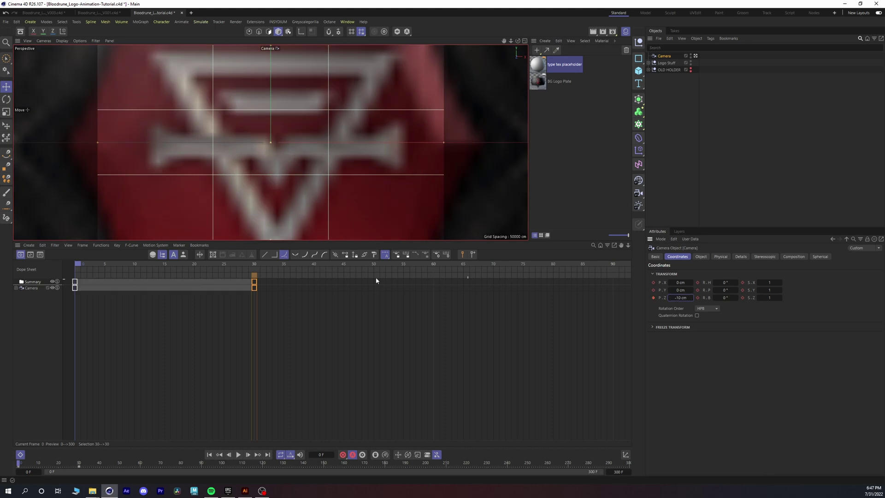
pyautogui.press('F8')
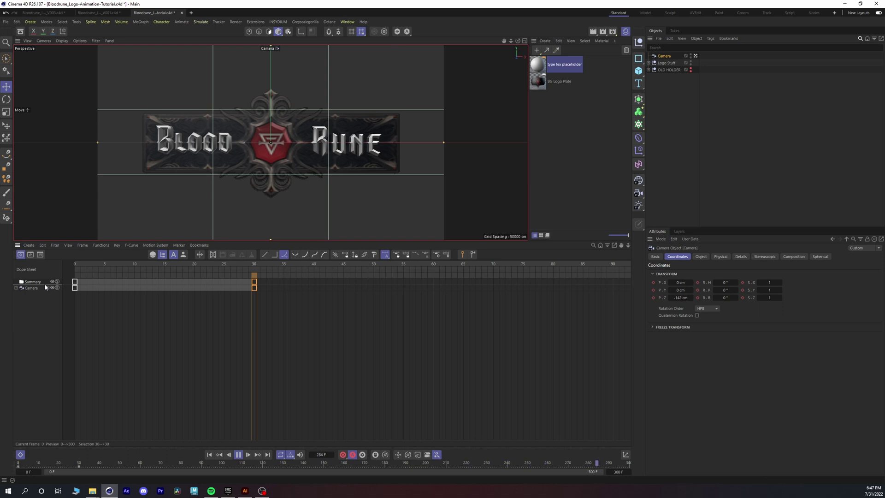
# - Stop playback and move the playhead to the last frame, 300
pyautogui.click(261, 268)
pyautogui.press('F8')
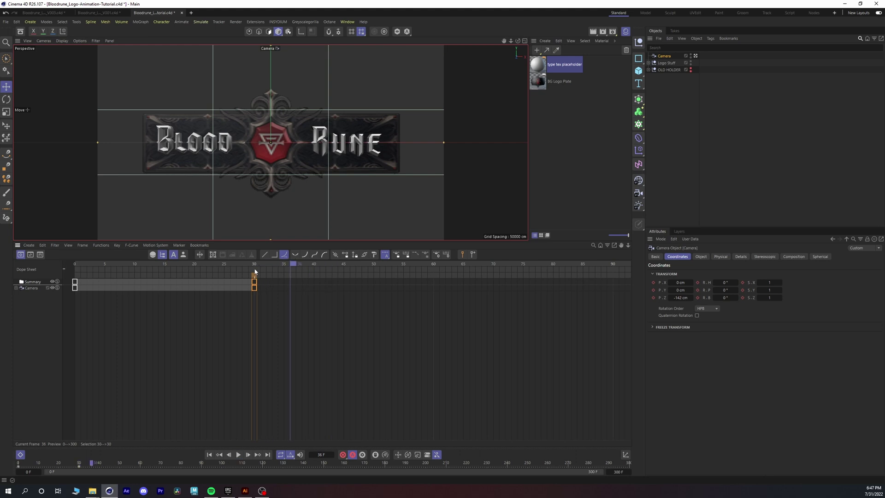
pyautogui.scroll(-6, 297, 342)
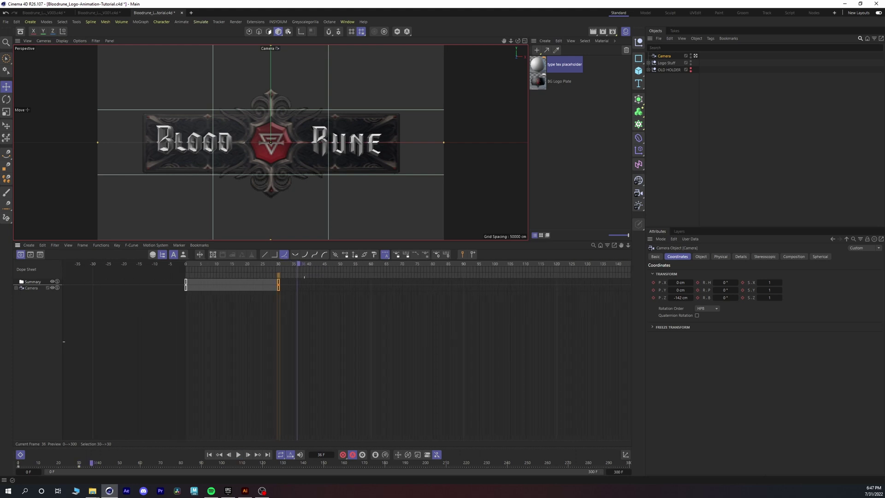
pyautogui.hscroll(4, 297, 345)
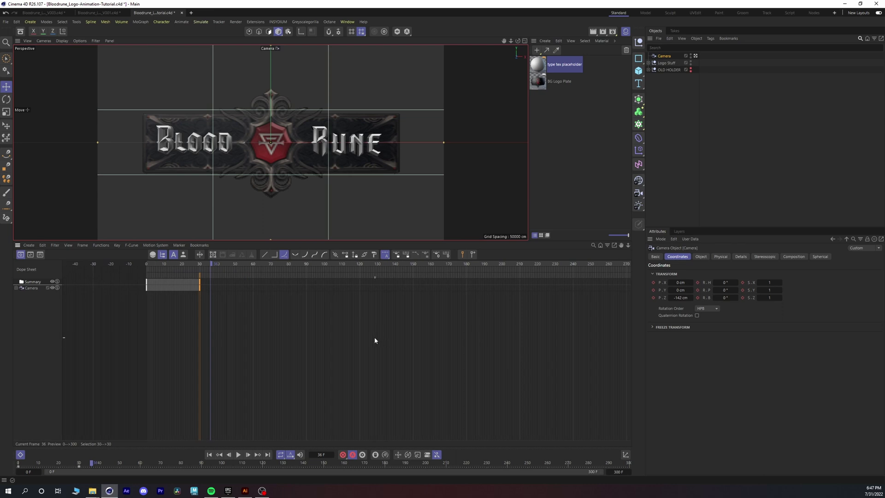
pyautogui.hotkey('shift', 'g')
pyautogui.scroll(-3, 371, 339)
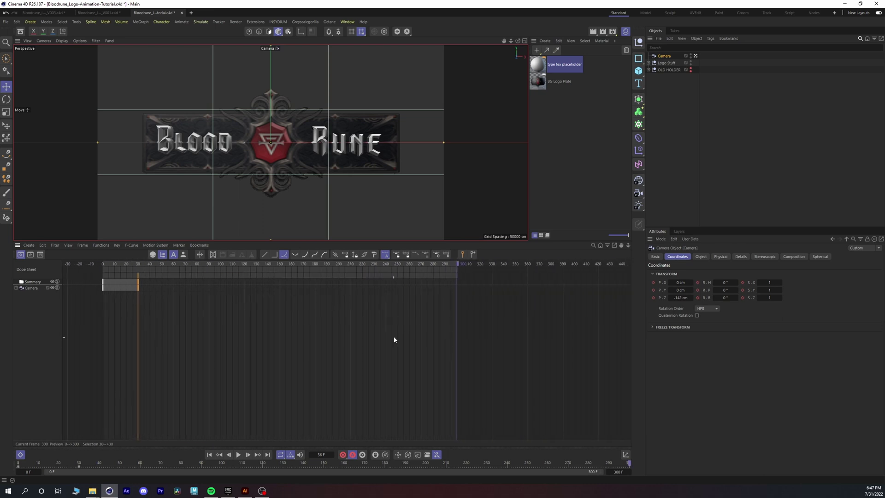
# - Set the camera's Z position to -157 cm, keyframe it at frame 300, and play back
pyautogui.click(679, 297)
pyautogui.write('-152')
pyautogui.press('Return')
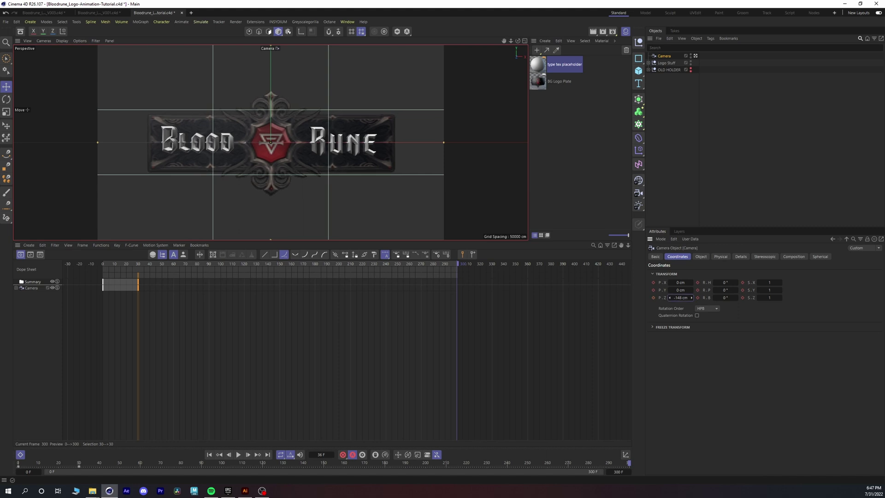
pyautogui.moveTo(680, 298); pyautogui.dragTo(673, 297)
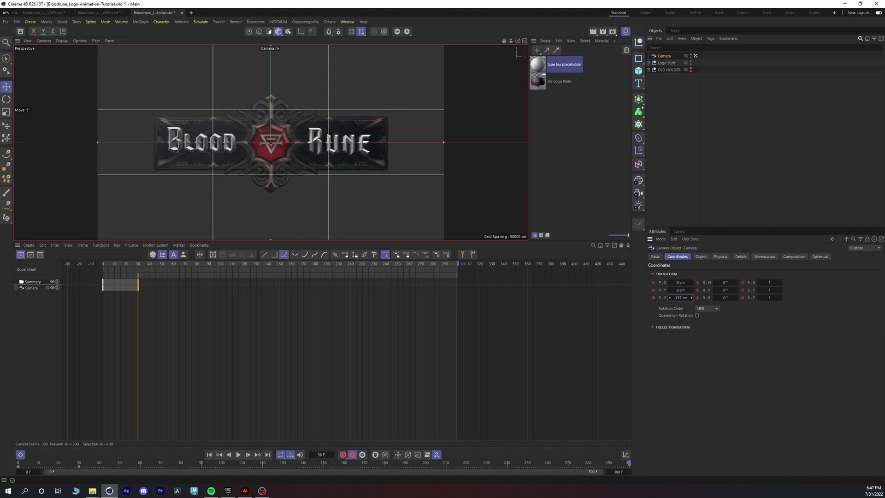
pyautogui.click(653, 297)
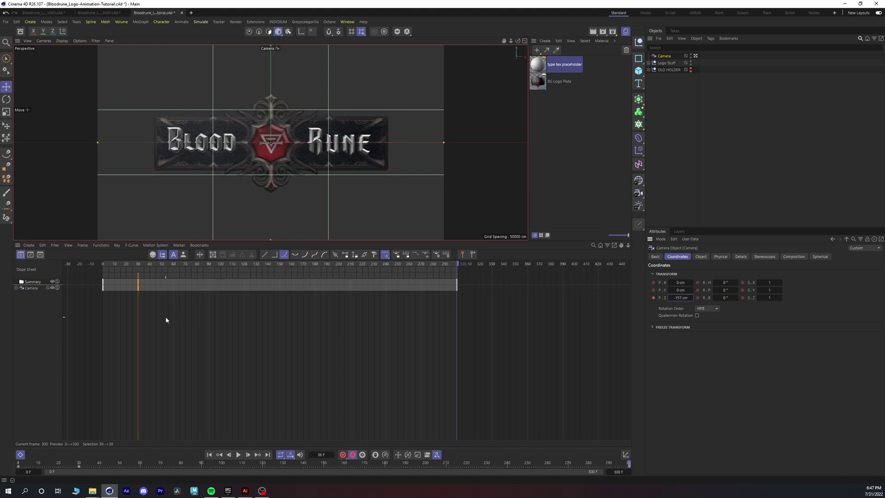
pyautogui.press('F8')
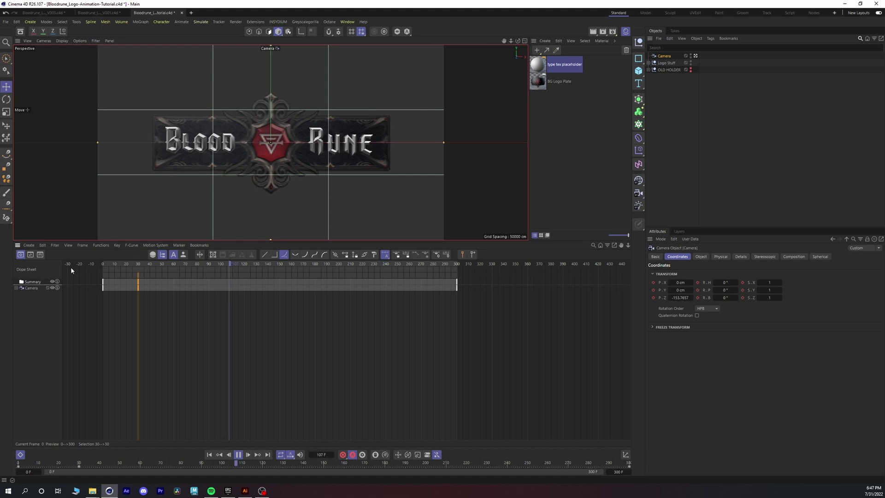
# - In the F-Curve view, make the camera's Z curve drop vertically right after the frame-0 key
pyautogui.press('F8')
pyautogui.press('Tab')
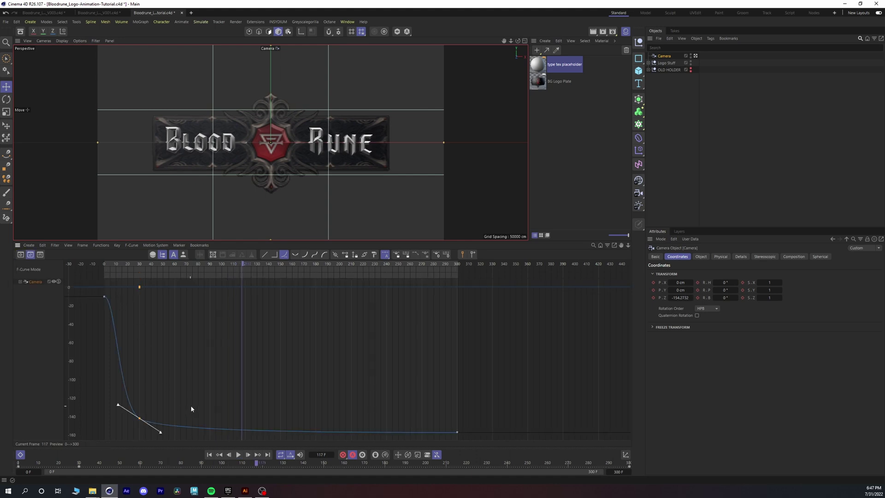
pyautogui.moveTo(113, 287); pyautogui.dragTo(92, 317)
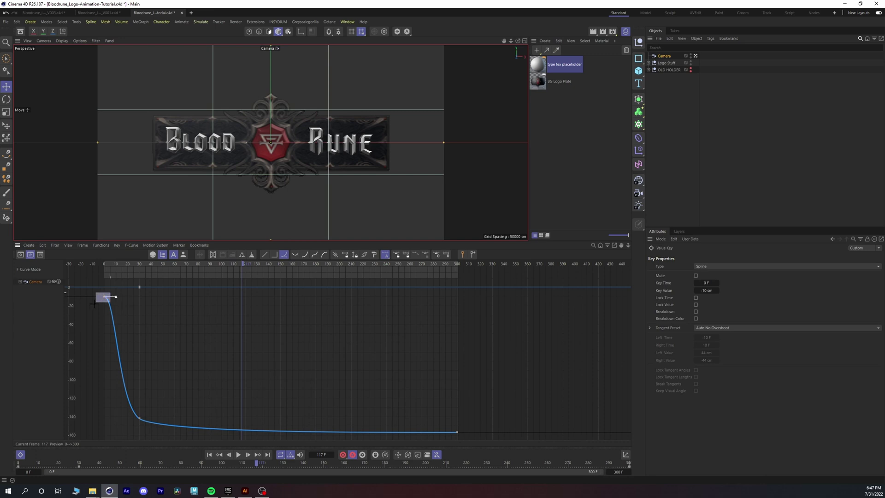
pyautogui.moveTo(116, 298); pyautogui.dragTo(94, 328)
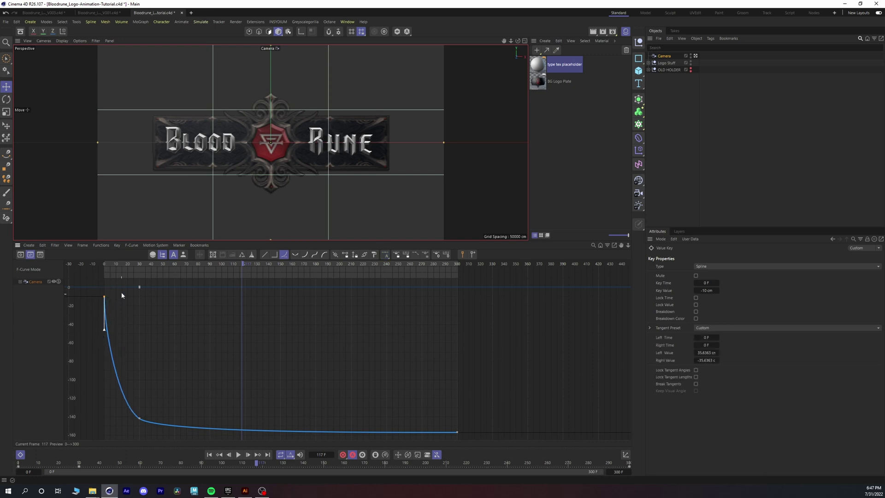
pyautogui.moveTo(138, 266); pyautogui.dragTo(93, 268)
# - Adjust the frame-30 key's tangents to ±18 F for smooth easing, then play back to review
pyautogui.moveTo(164, 381); pyautogui.dragTo(133, 420)
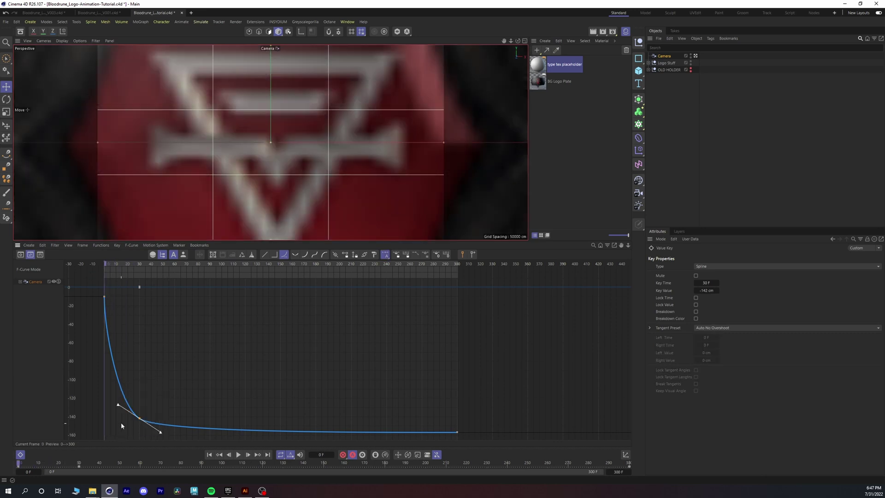
pyautogui.hotkey('ctrl', 'z')
pyautogui.hotkey('ctrl', 'y')
pyautogui.moveTo(159, 385); pyautogui.dragTo(102, 438)
pyautogui.moveTo(149, 408)
pyautogui.mouseDown()
pyautogui.moveTo(116, 431)
pyautogui.moveTo(134, 414)
pyautogui.mouseUp()
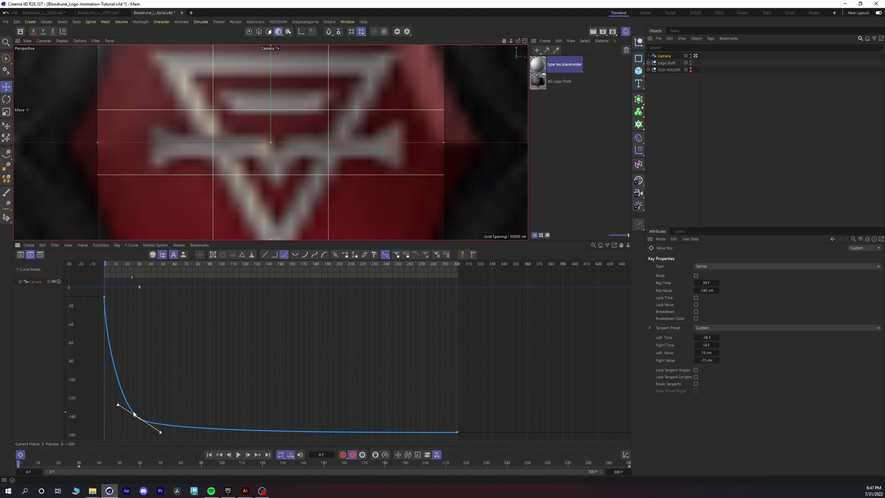
pyautogui.moveTo(123, 267); pyautogui.dragTo(70, 272)
pyautogui.press('F8')
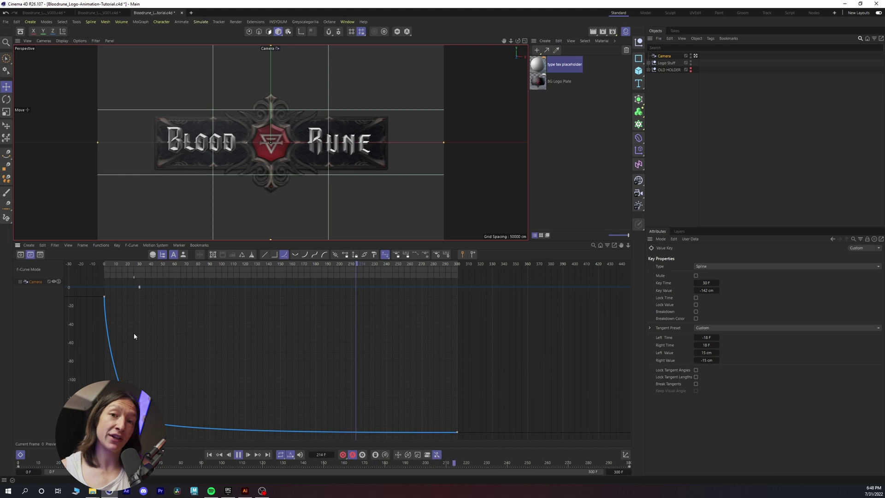
# - Enable Save Polygon Cache and Save Animation Cache in Project Settings' Cineware tab, then save the project
pyautogui.press('F8')
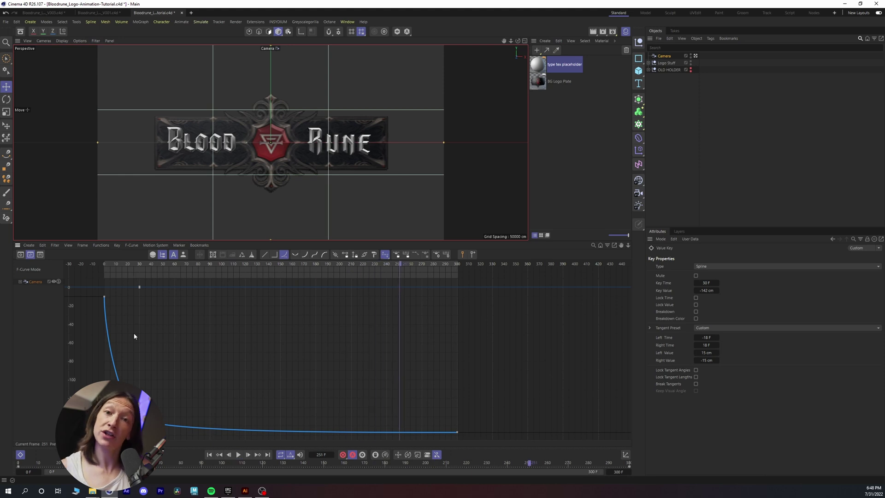
pyautogui.hotkey('ctrl', 'd')
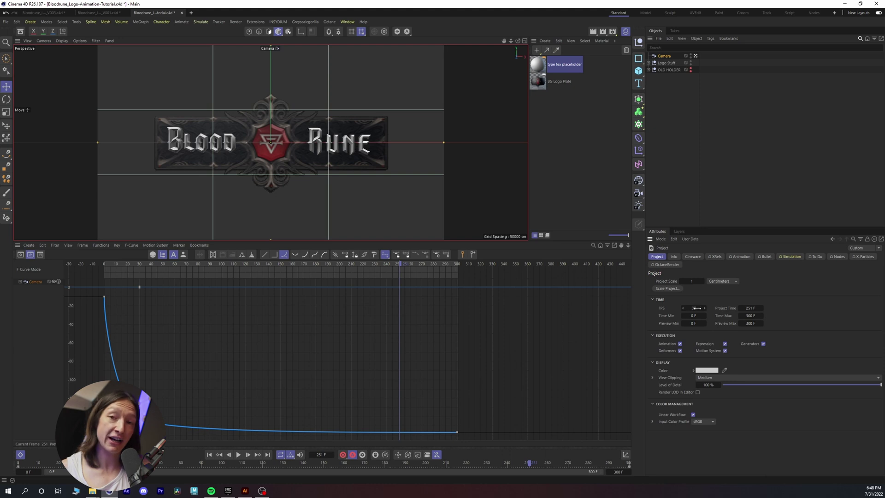
pyautogui.click(693, 258)
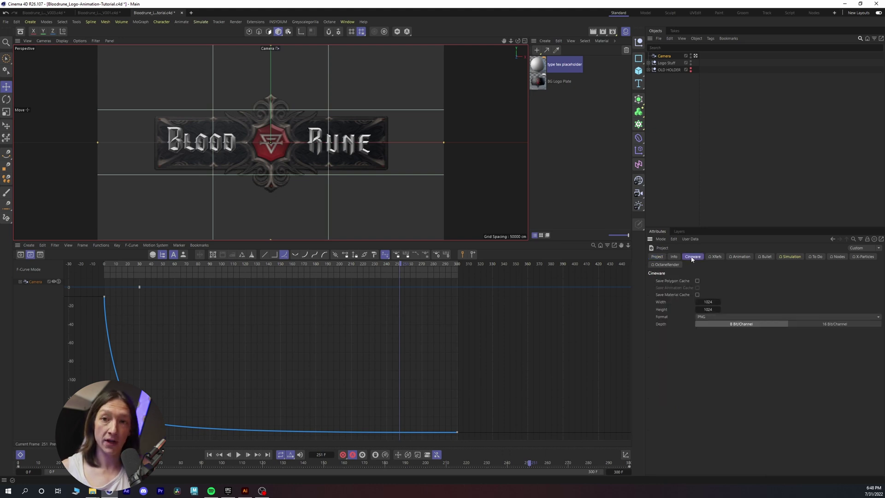
pyautogui.click(698, 281)
pyautogui.click(697, 288)
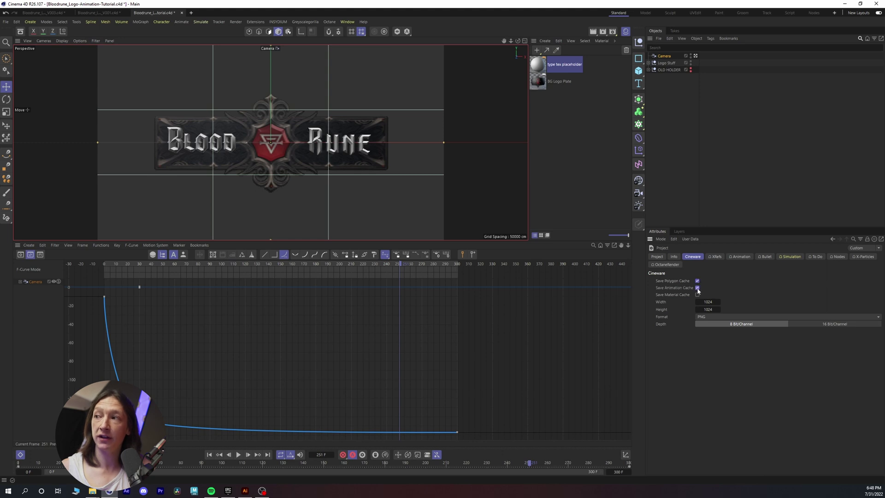
pyautogui.hotkey('ctrl', 's')
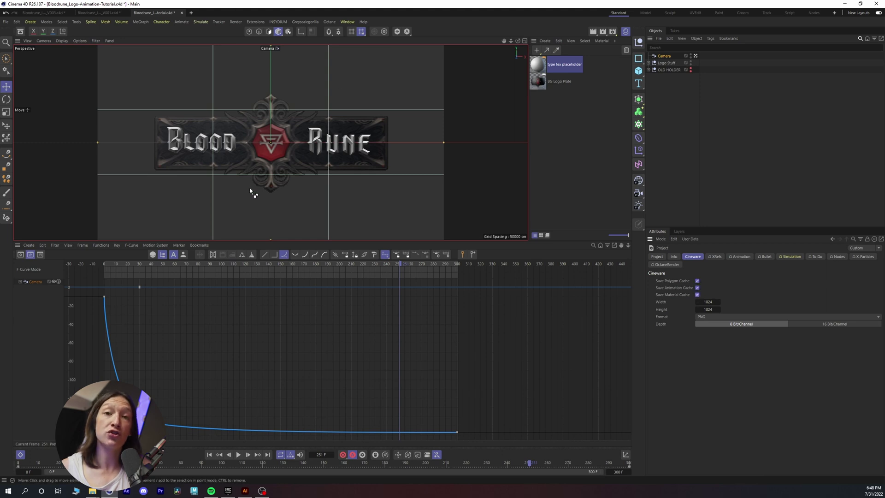